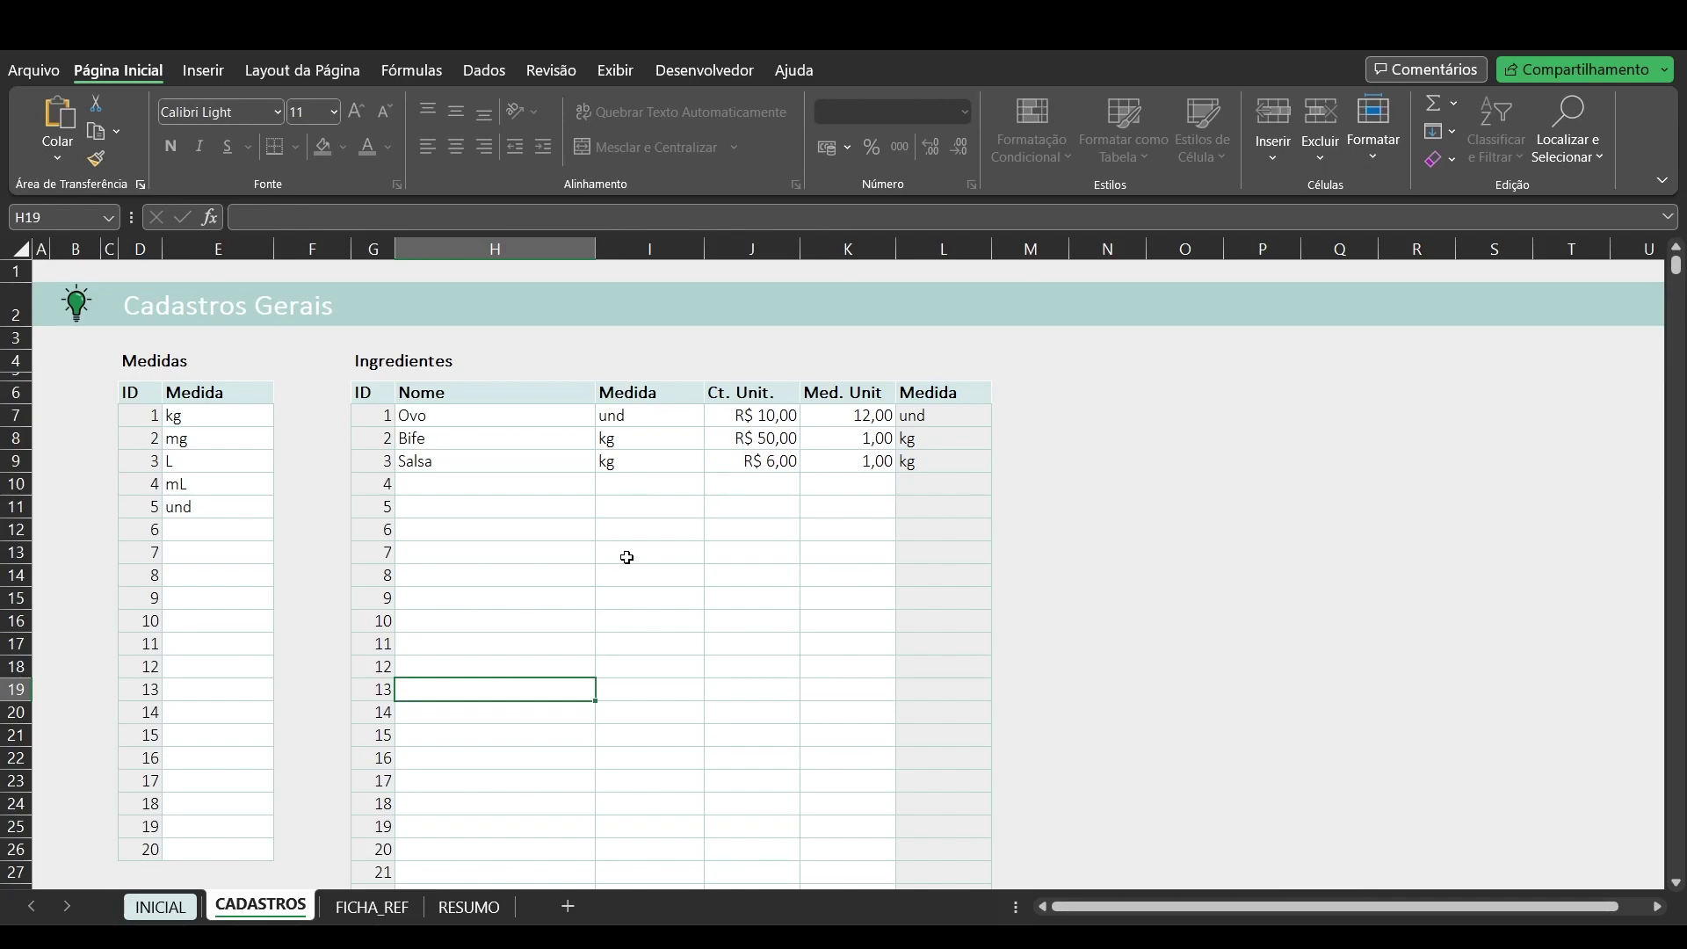
Step: Review the layout of the FICHA_REF recipe sheet alongside the general registrations in CADASTROS
{"action": "left_click", "coordinate": [371, 906]}
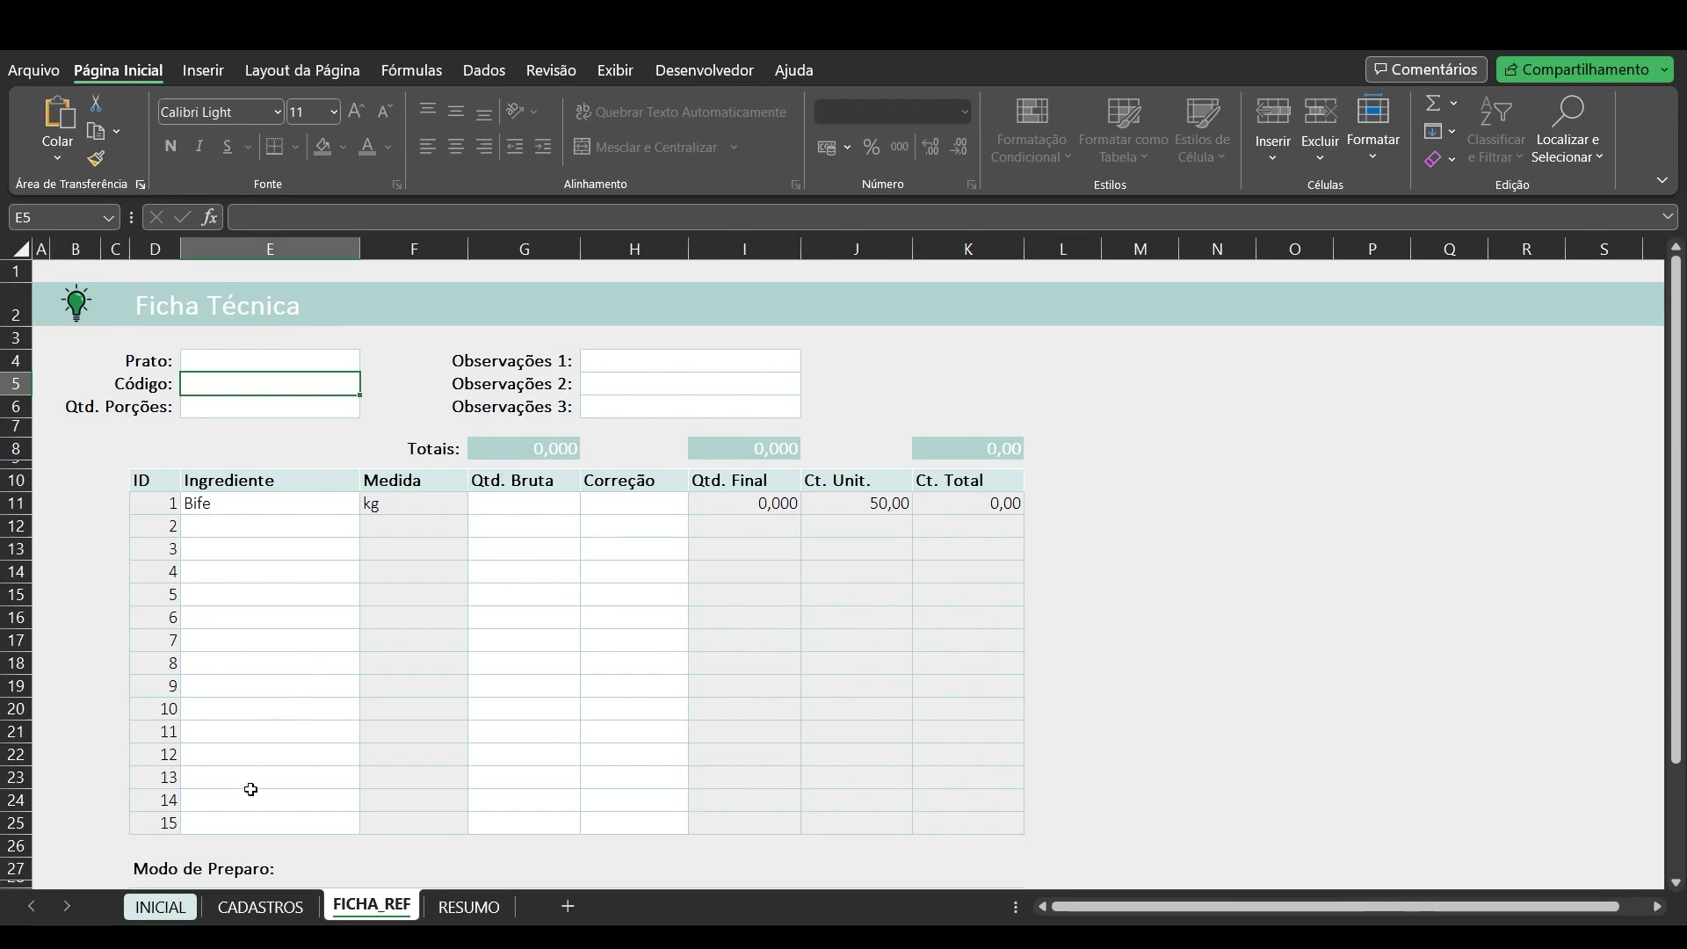
{"action": "left_click", "coordinate": [261, 907]}
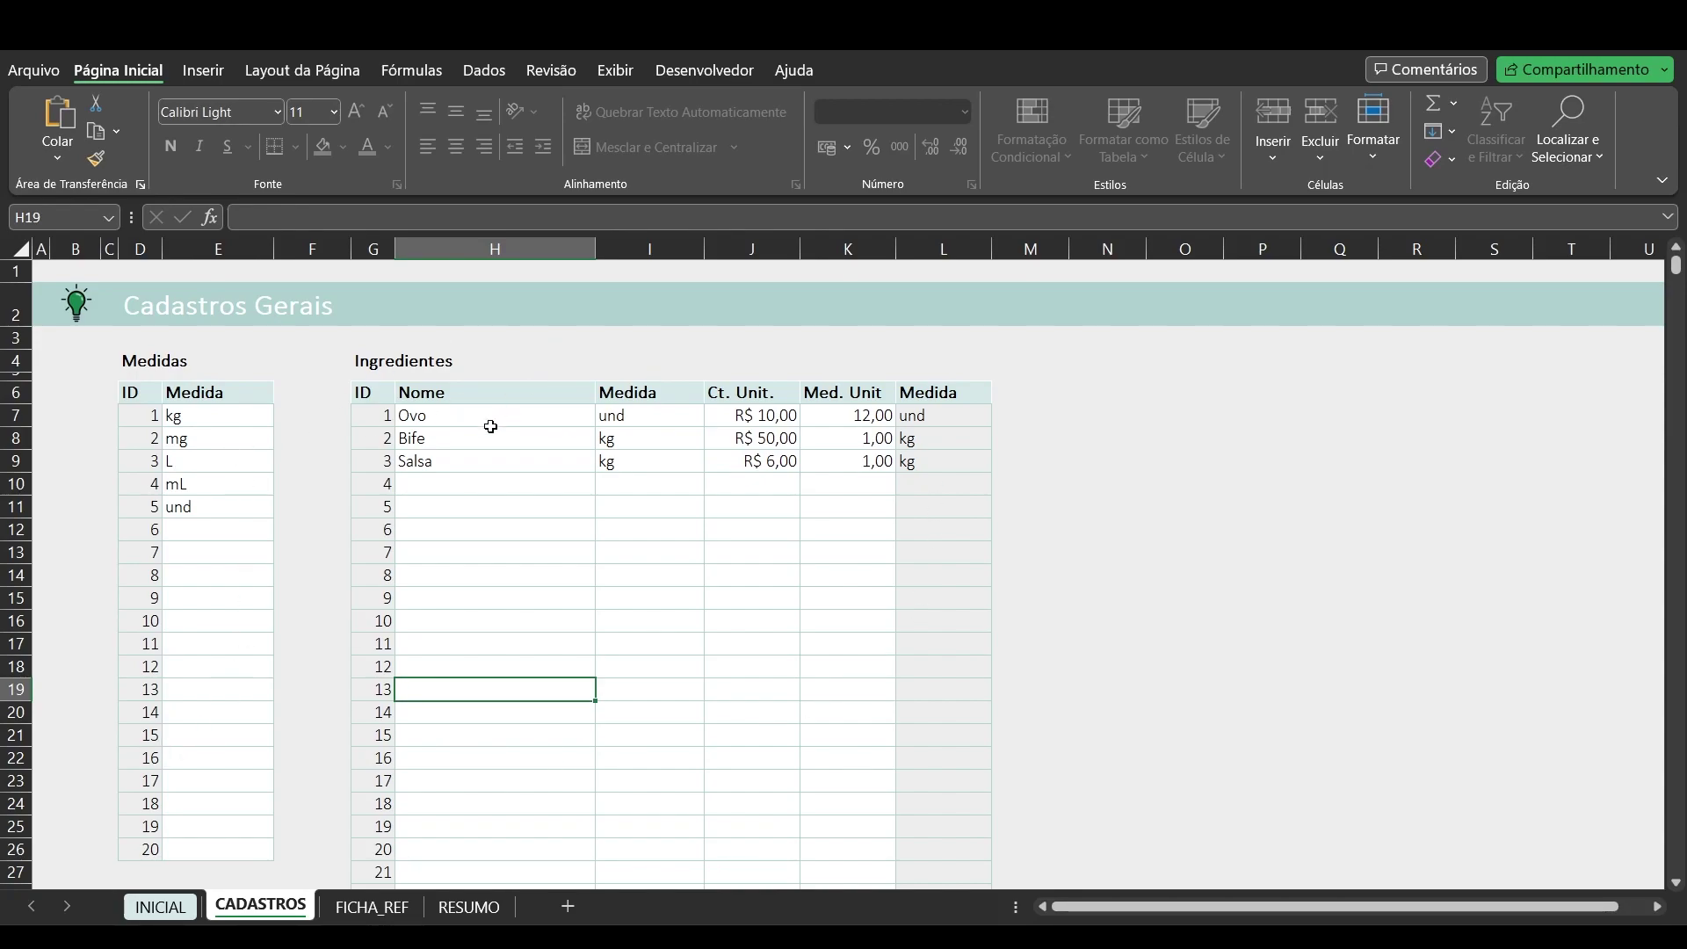
{"action": "left_click", "coordinate": [356, 908]}
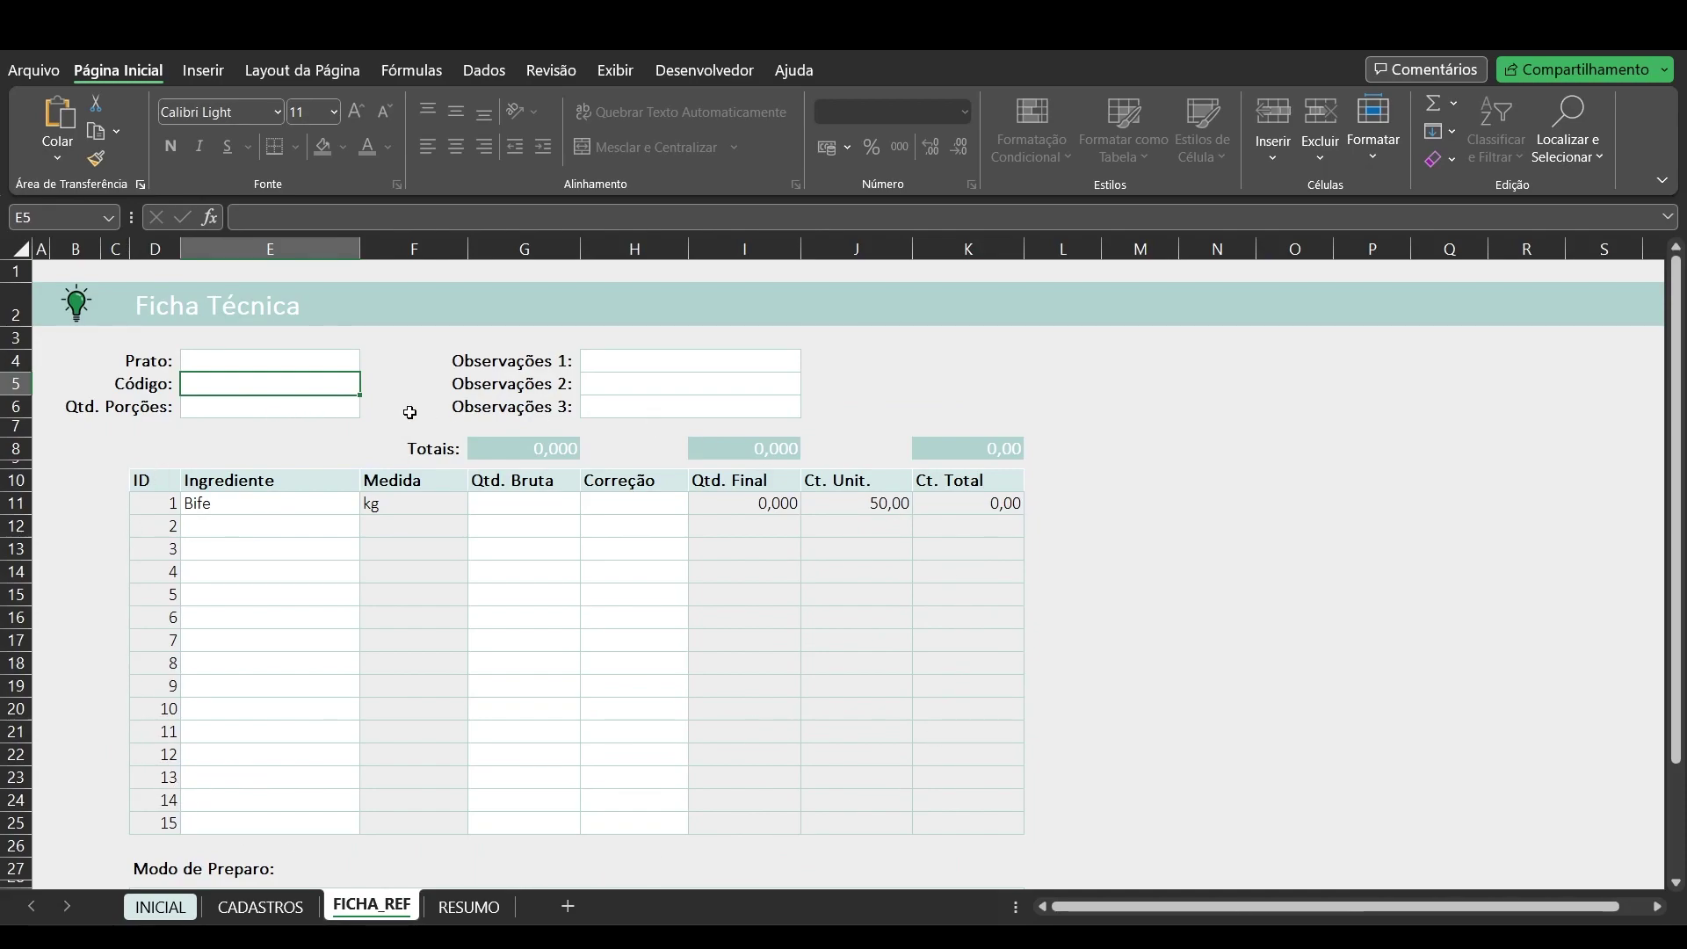
{"action": "scroll", "coordinate": [410, 412], "scroll_direction": "down", "scroll_amount": 3}
{"action": "scroll", "coordinate": [358, 603], "scroll_direction": "up", "scroll_amount": 3}
Step: Examine the Medidas table in CADASTROS, covering the registered units and the empty rows for additional measures
{"action": "left_click", "coordinate": [260, 907]}
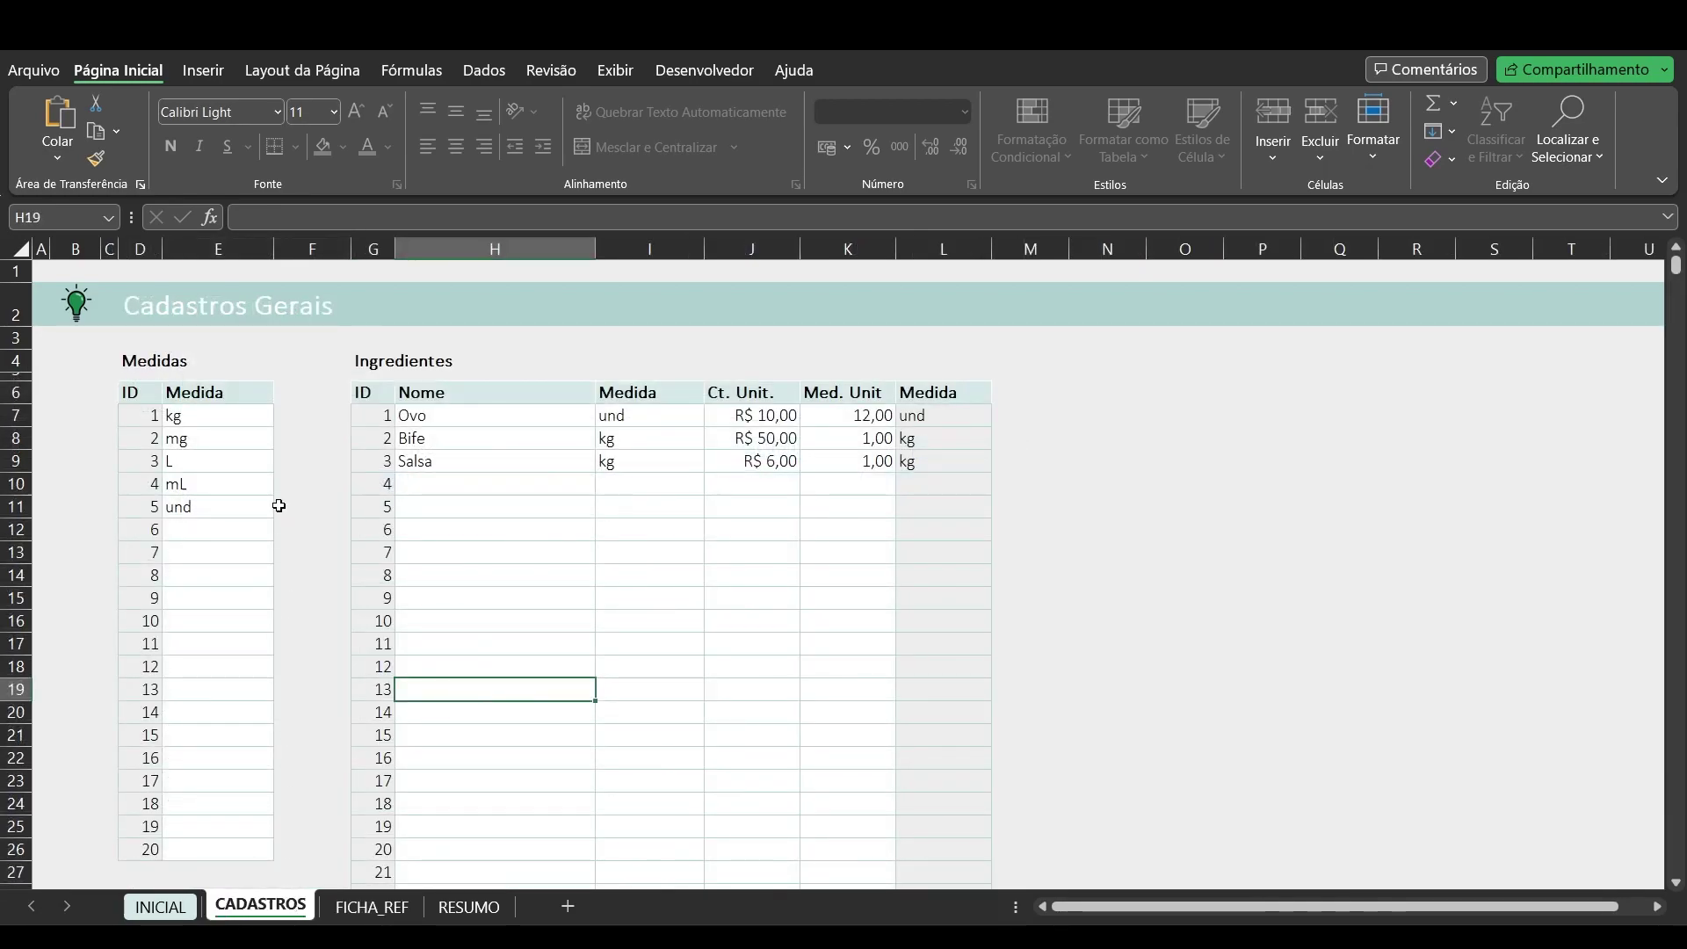
{"action": "left_click_drag", "start_coordinate": [145, 414], "coordinate": [153, 860]}
{"action": "left_click", "coordinate": [226, 416]}
{"action": "left_click", "coordinate": [226, 440]}
{"action": "left_click", "coordinate": [226, 466]}
{"action": "left_click", "coordinate": [226, 483]}
{"action": "left_click", "coordinate": [229, 506]}
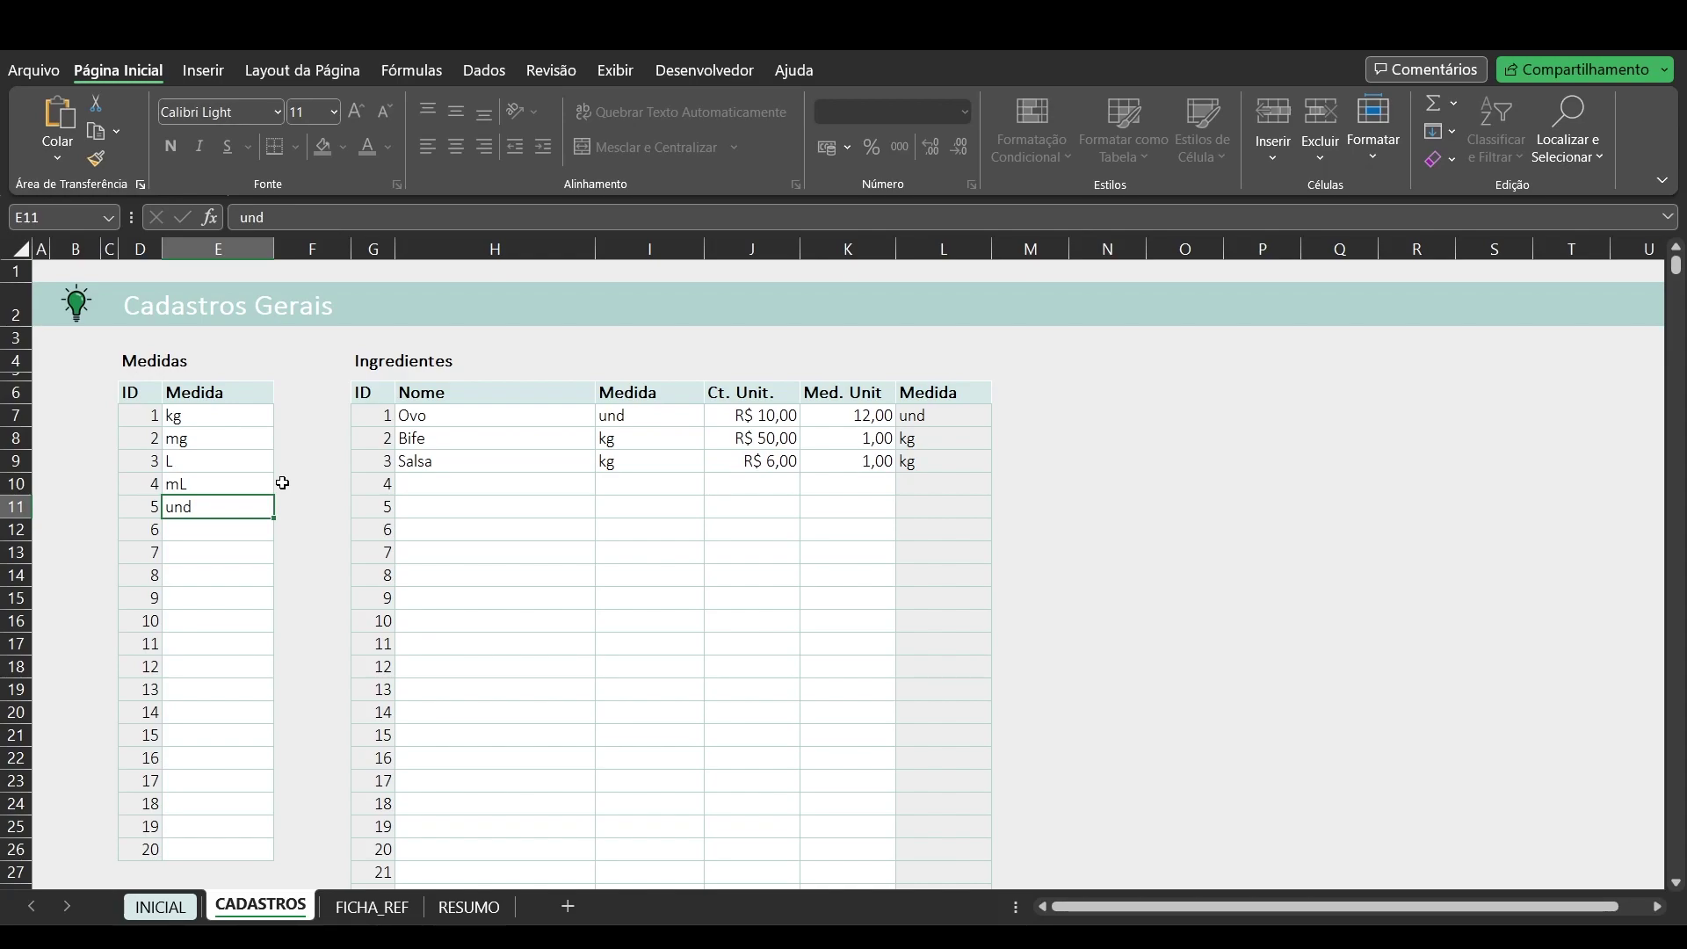
{"action": "key", "text": "Down"}
{"action": "key", "text": "Down"}
{"action": "key", "text": "Down"}
{"action": "key", "text": "Down"}
{"action": "left_click", "coordinate": [208, 527]}
{"action": "left_click", "coordinate": [201, 555]}
{"action": "left_click", "coordinate": [200, 582]}
{"action": "left_click", "coordinate": [199, 602]}
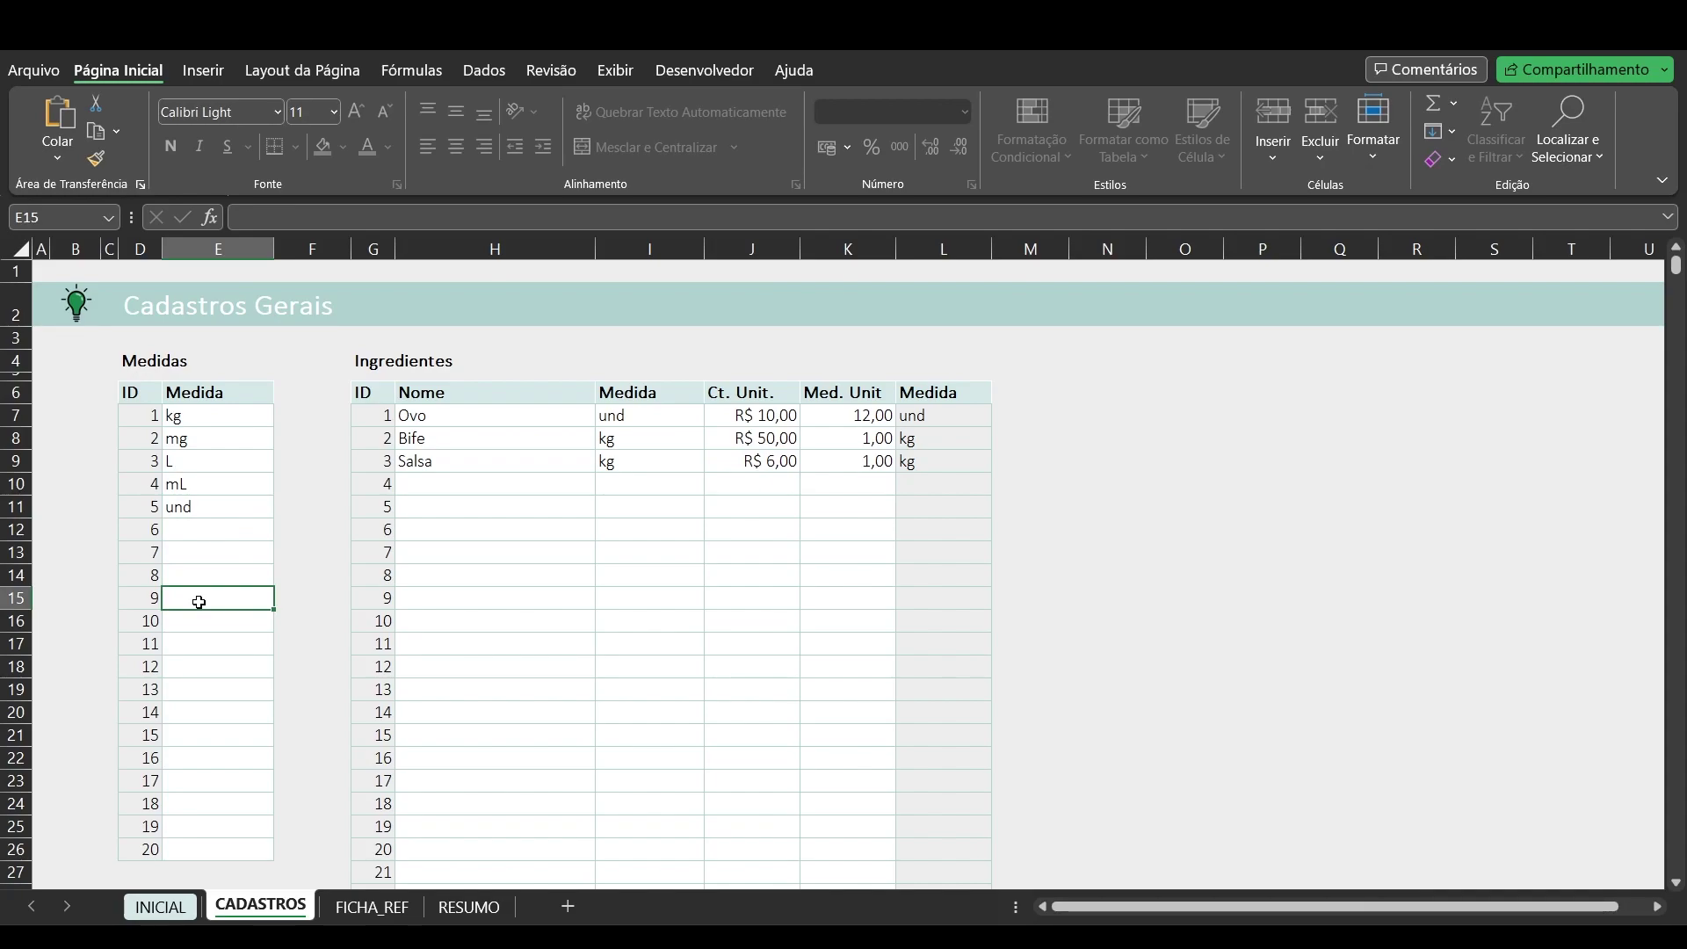
Step: Examine the Ingredientes table in CADASTROS from its header down to the row with ID 1000
{"action": "left_click_drag", "start_coordinate": [387, 360], "coordinate": [953, 500]}
{"action": "left_click", "coordinate": [925, 481]}
{"action": "left_click_drag", "start_coordinate": [1676, 271], "coordinate": [1676, 866]}
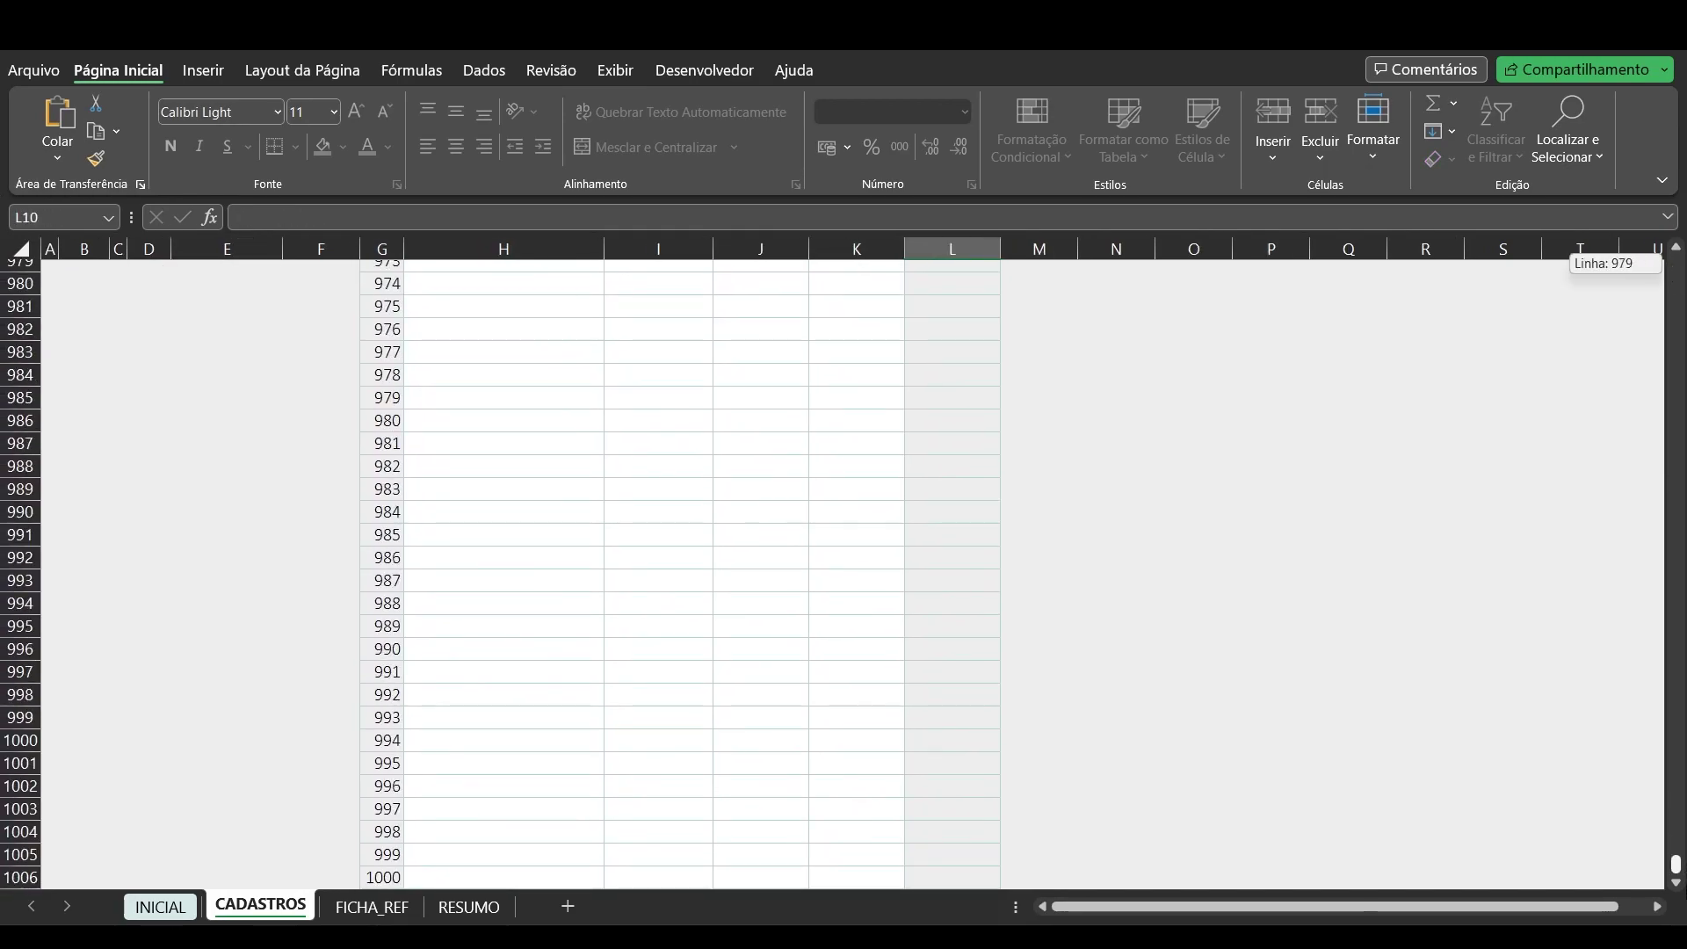
{"action": "left_click", "coordinate": [534, 877]}
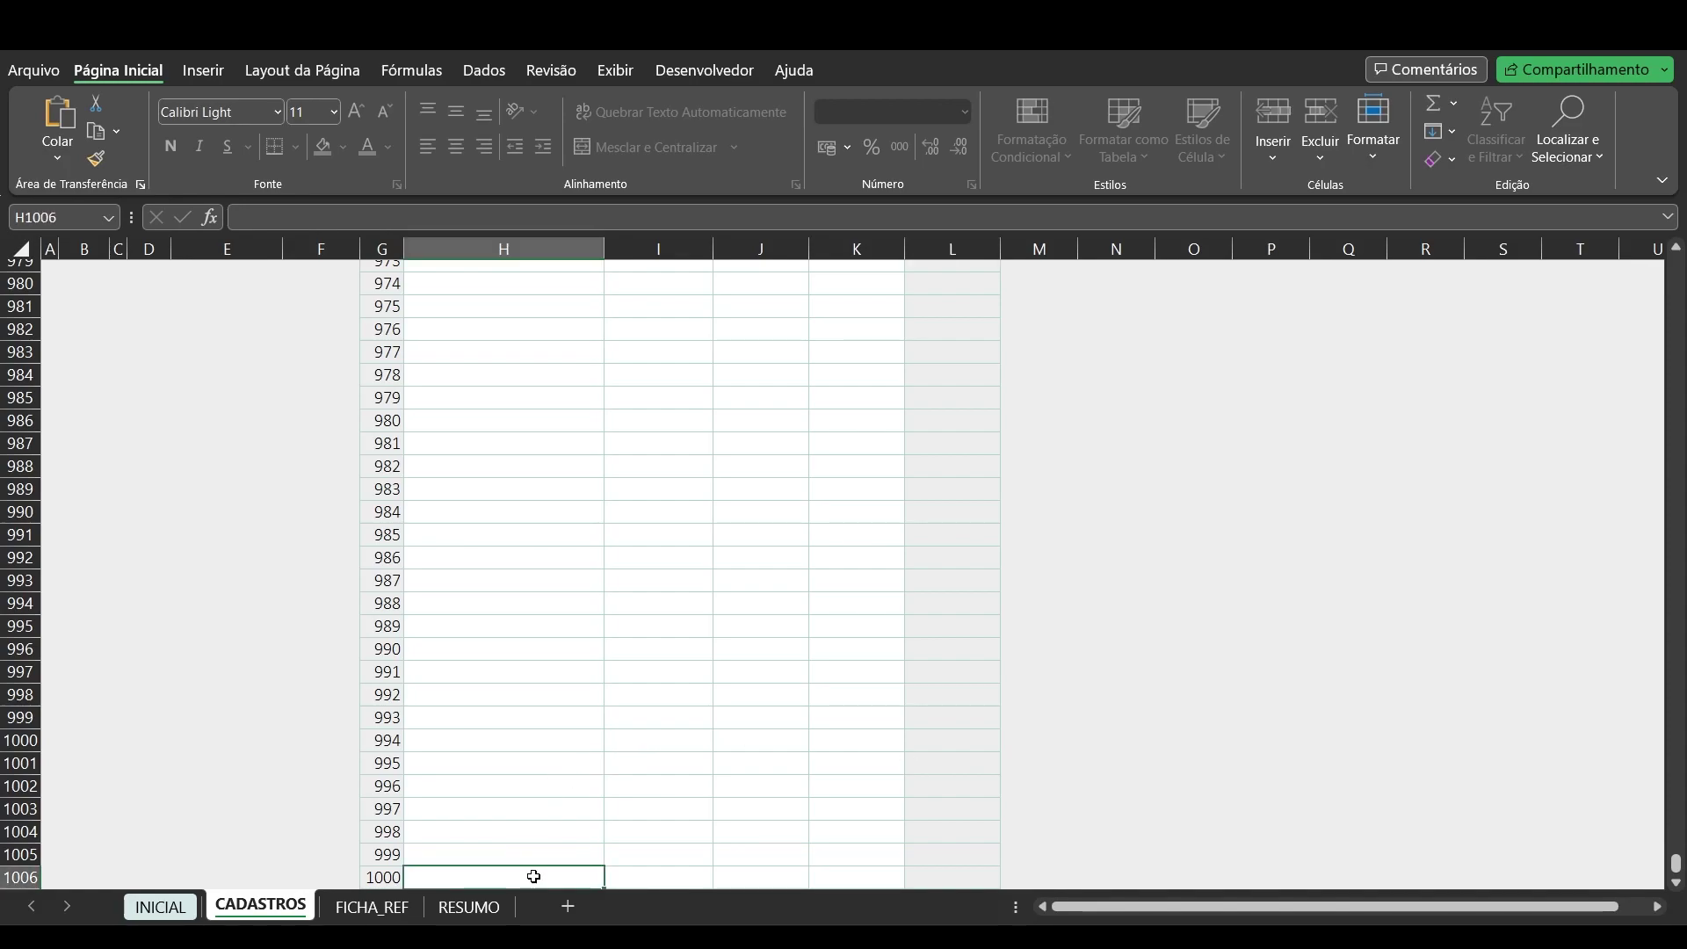
{"action": "left_click_drag", "start_coordinate": [1676, 866], "coordinate": [1675, 261]}
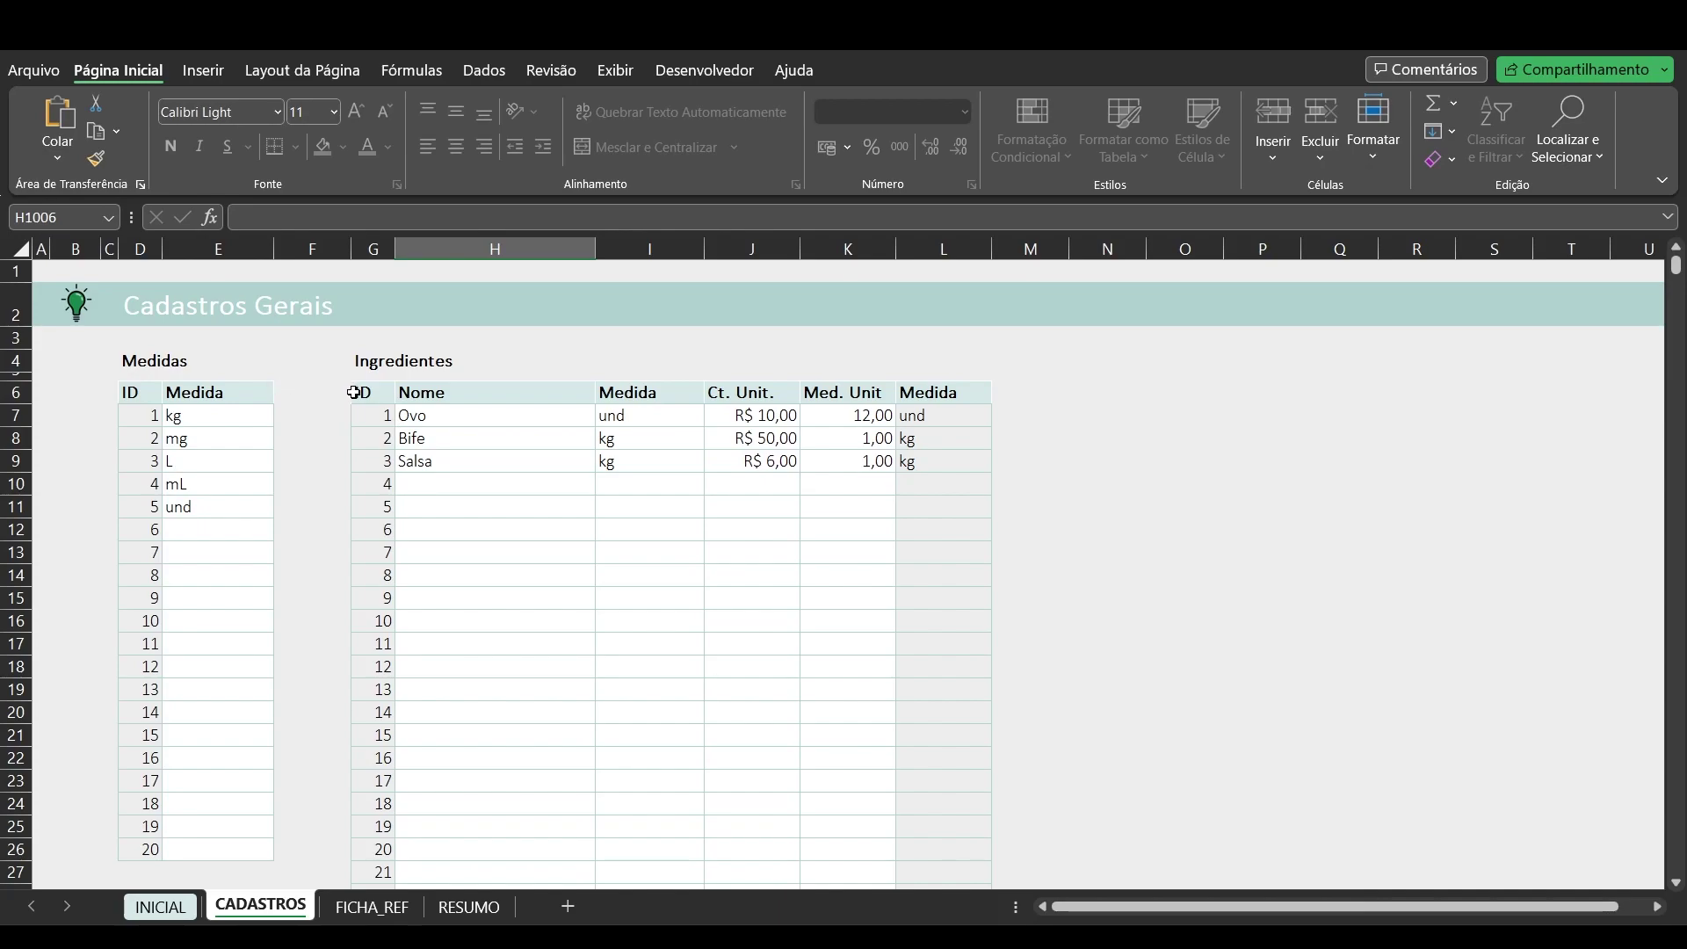
Step: Compare the registered ingredient names with the choices offered for the first ingredient in FICHA_REF
{"action": "left_click_drag", "start_coordinate": [513, 419], "coordinate": [515, 459]}
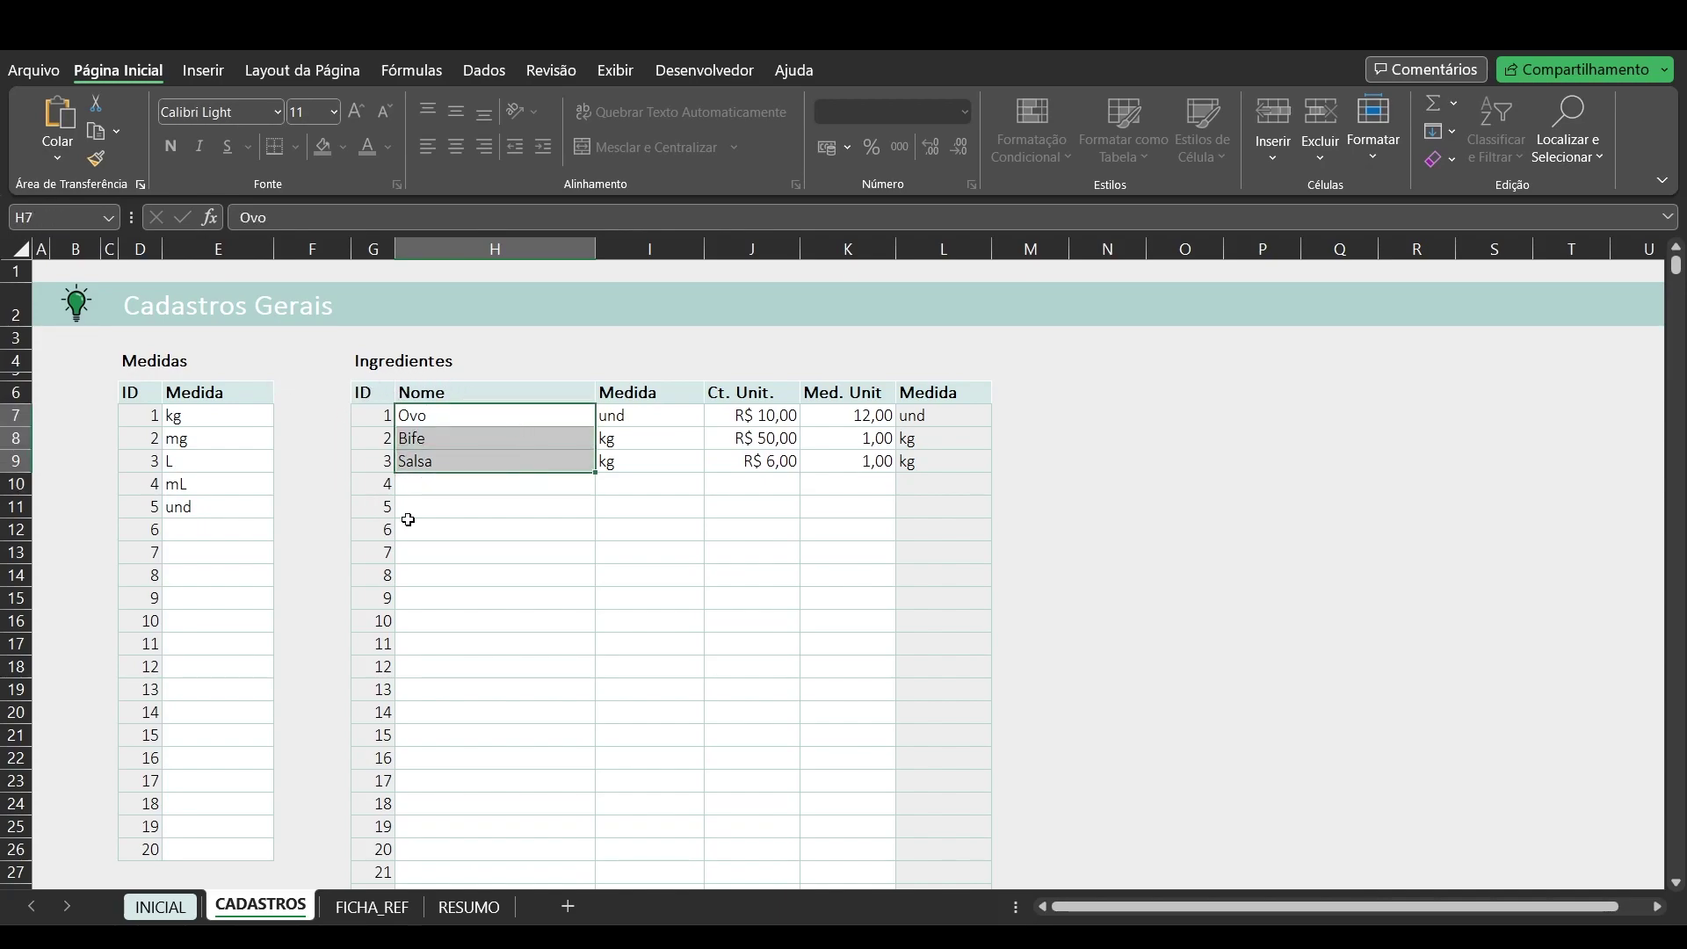
{"action": "left_click", "coordinate": [378, 907]}
{"action": "left_click", "coordinate": [352, 506]}
{"action": "left_click", "coordinate": [369, 504]}
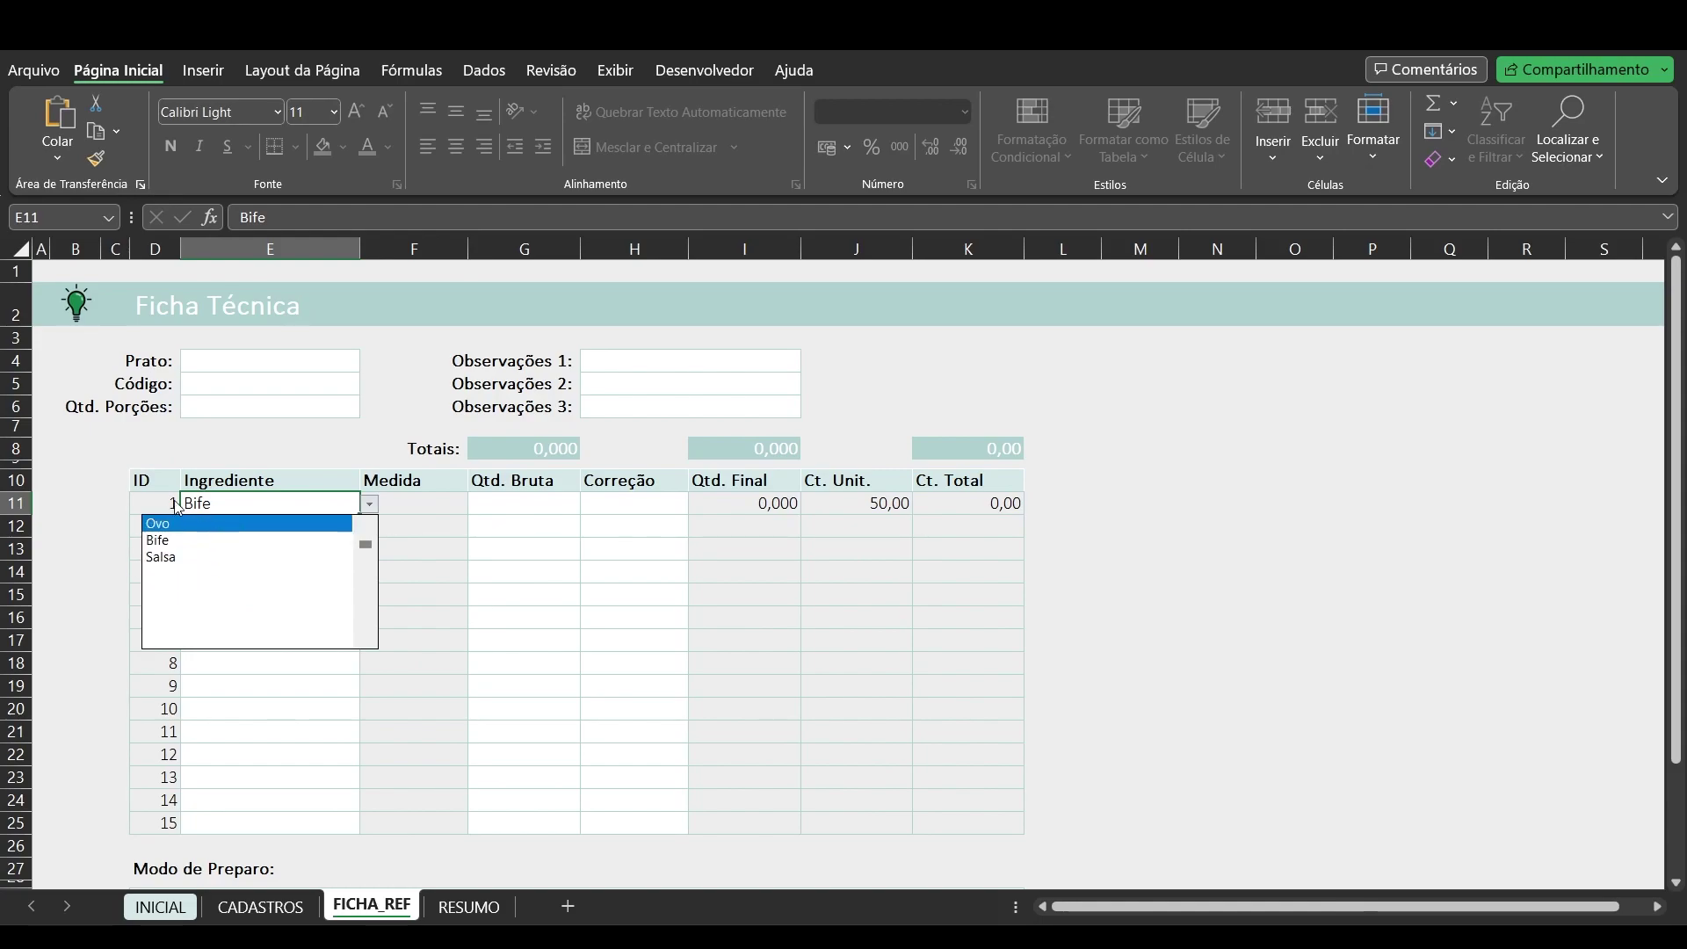
{"action": "left_click", "coordinate": [517, 613]}
Step: Review the measure, unit cost and unit quantity registered for Ovo, Bife and Salsa in CADASTROS
{"action": "left_click", "coordinate": [264, 905]}
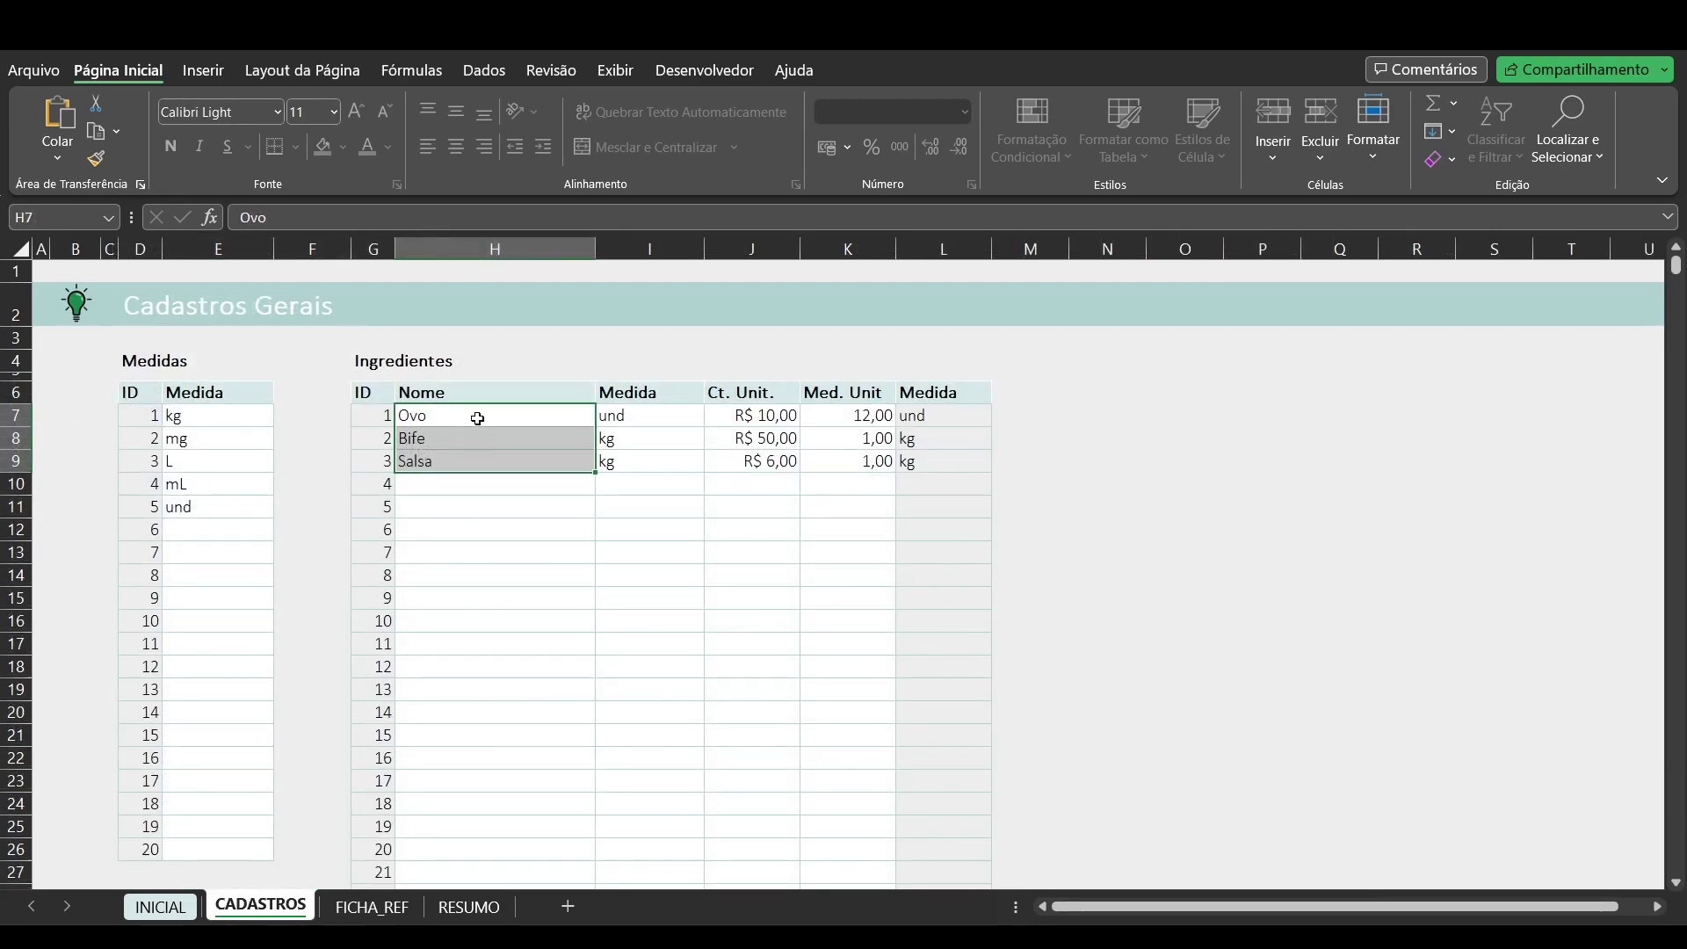
{"action": "left_click", "coordinate": [648, 443]}
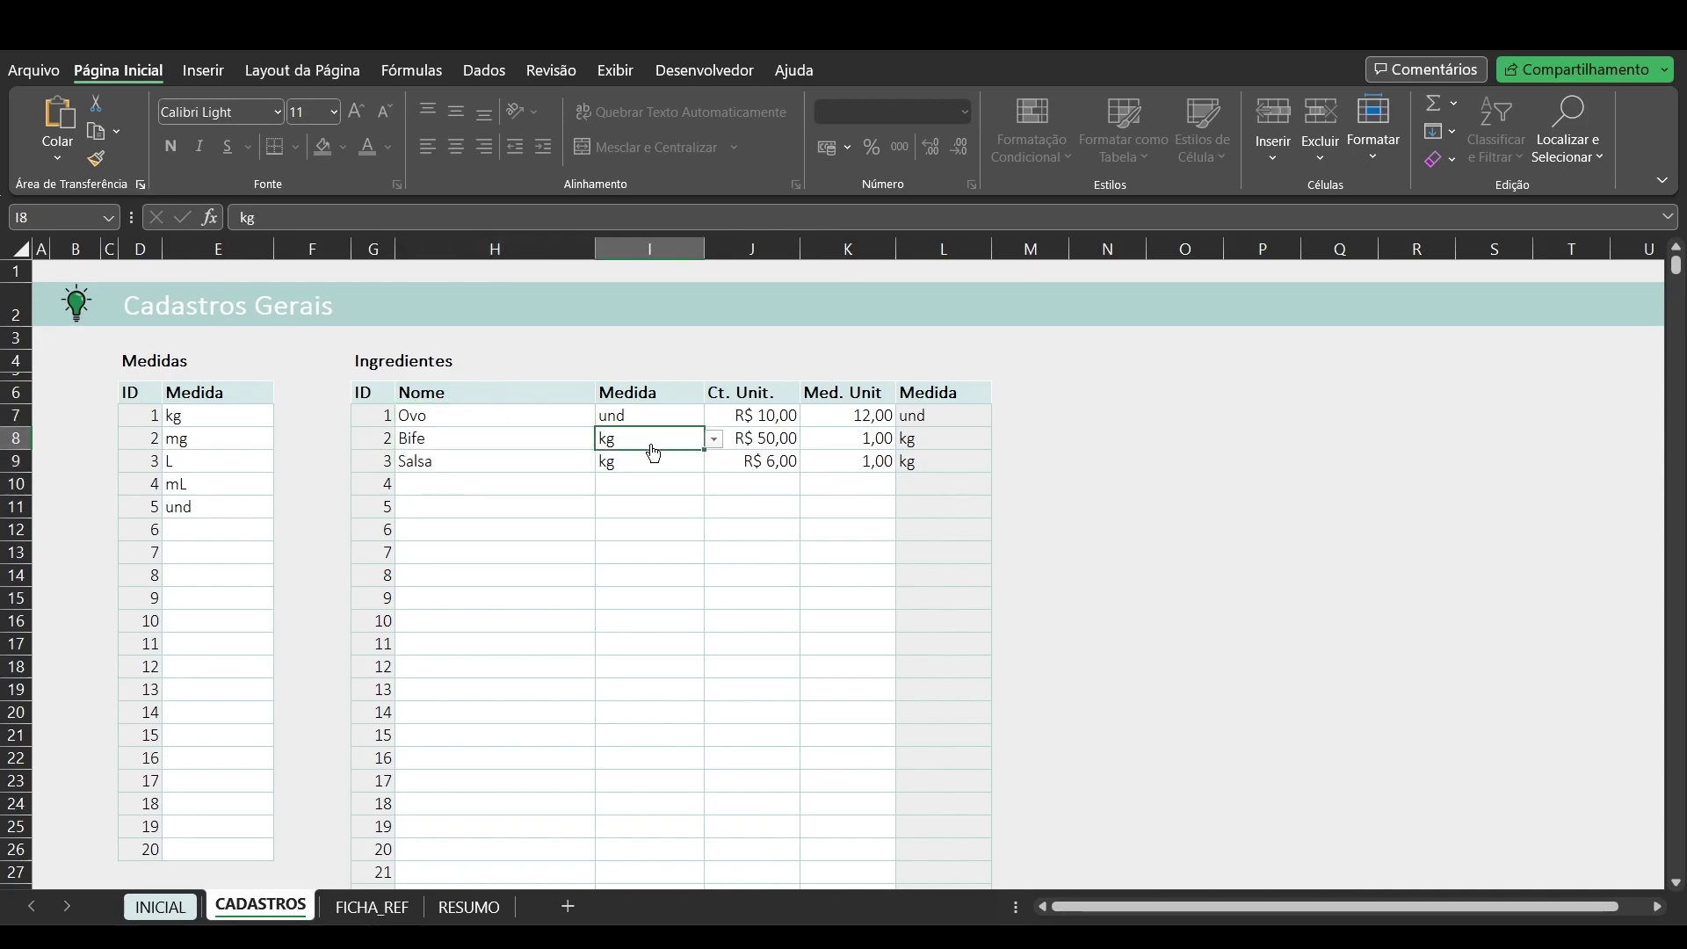
{"action": "left_click", "coordinate": [786, 439]}
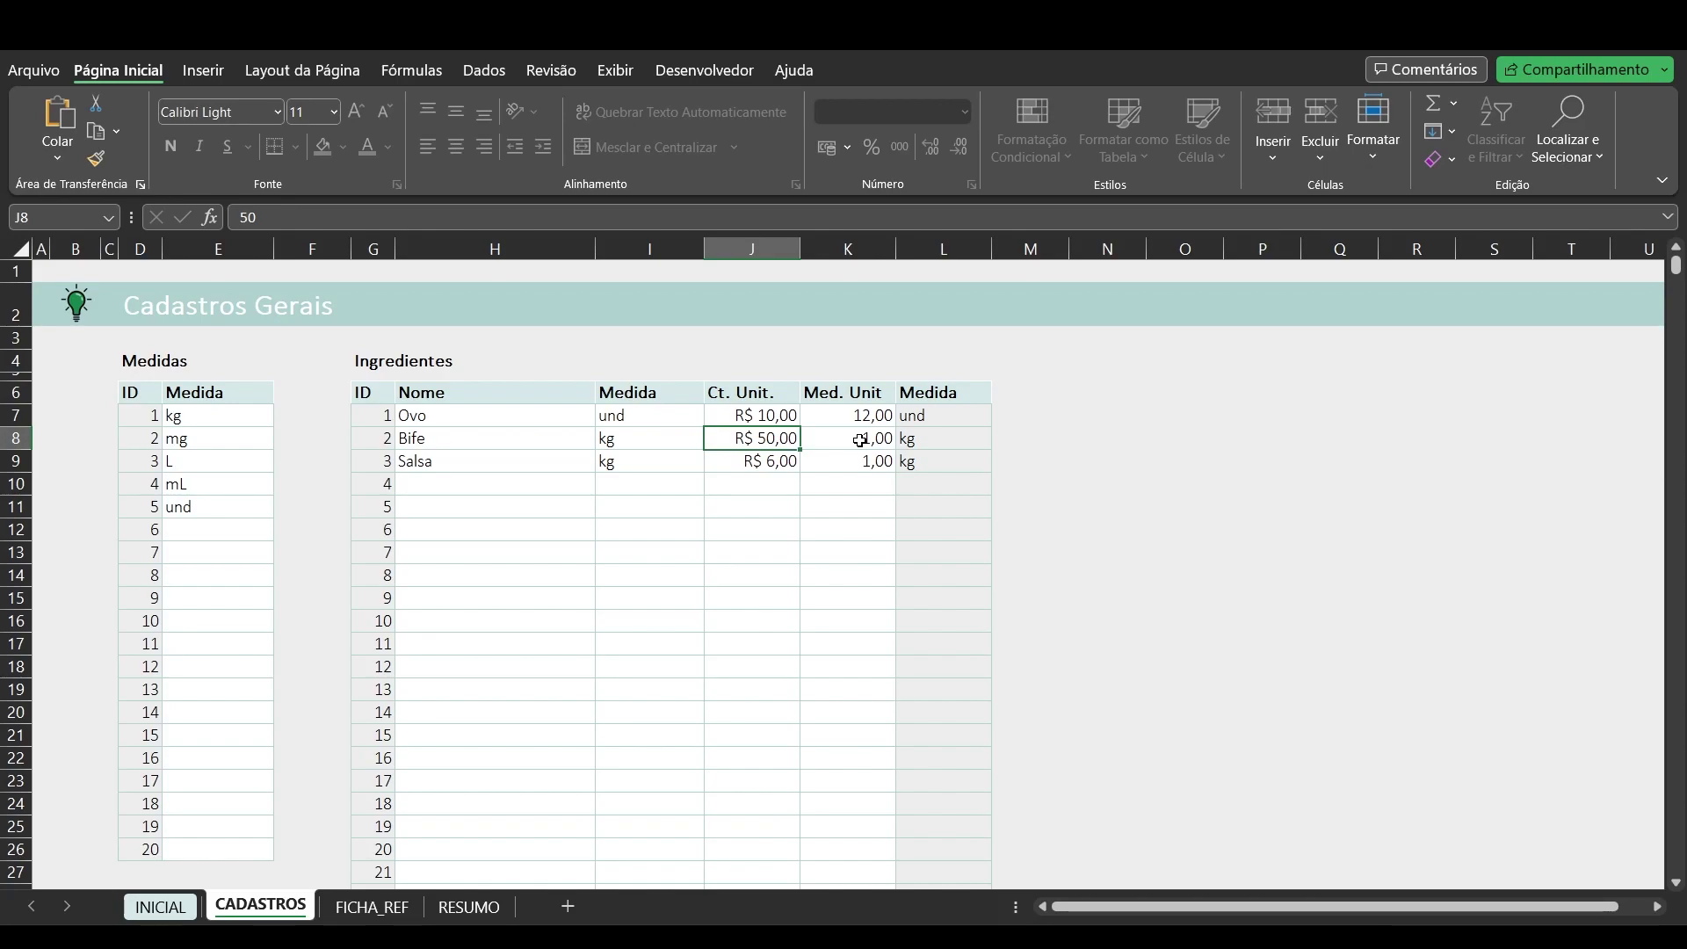
{"action": "left_click", "coordinate": [443, 420]}
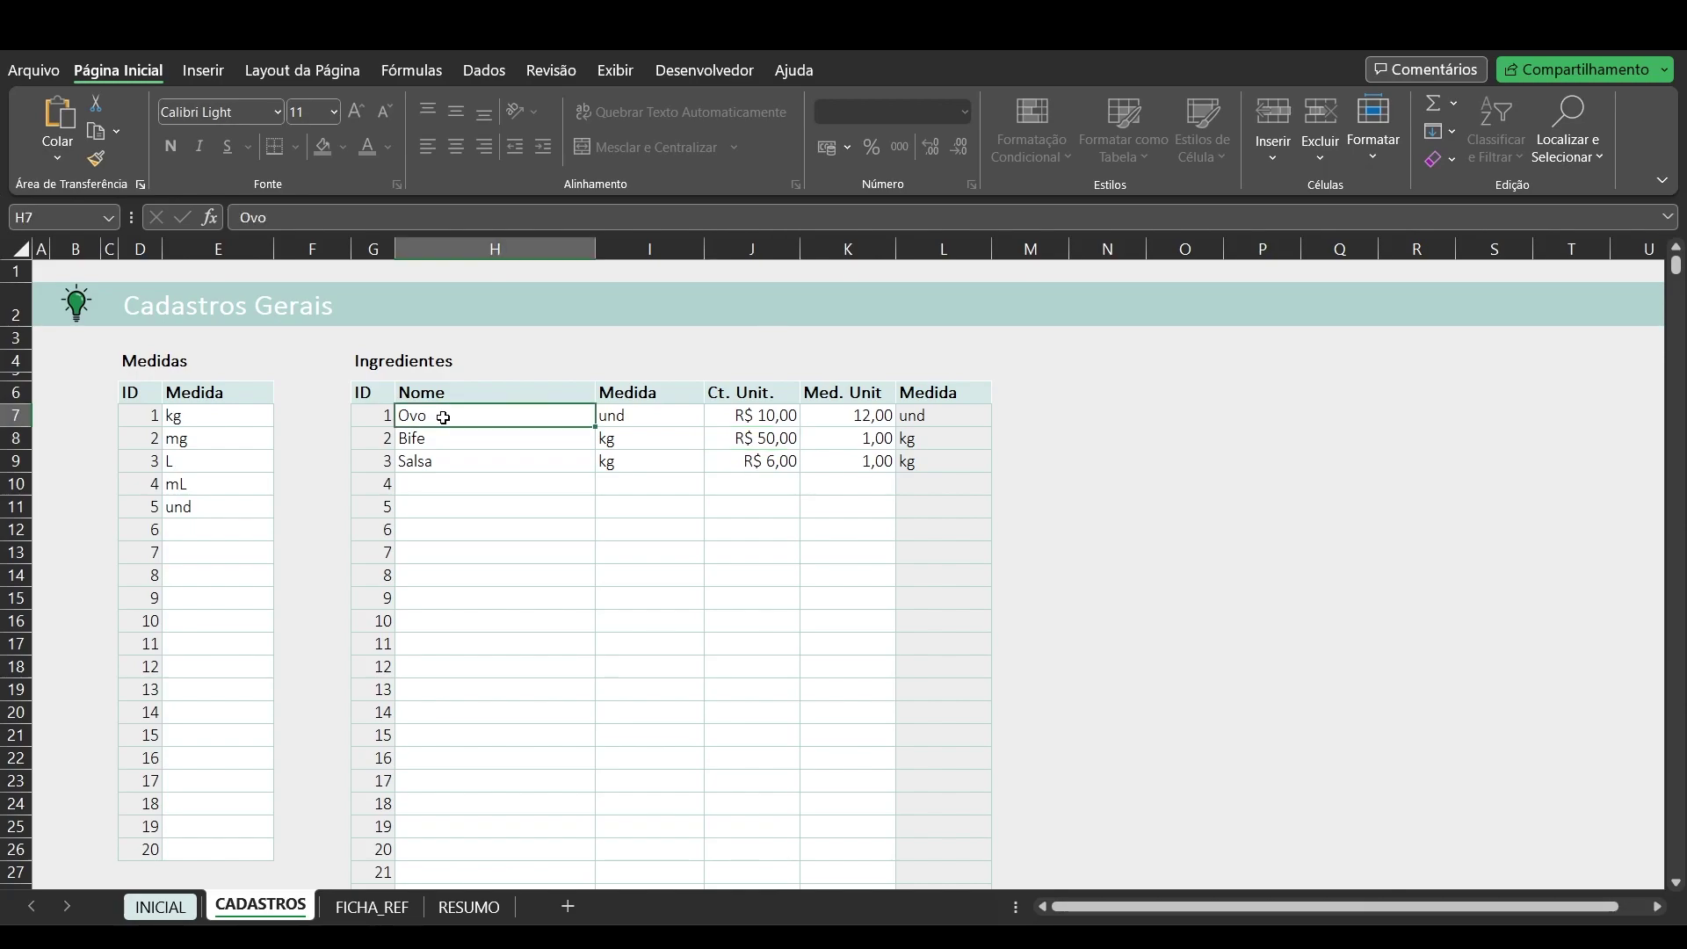
{"action": "left_click", "coordinate": [659, 422]}
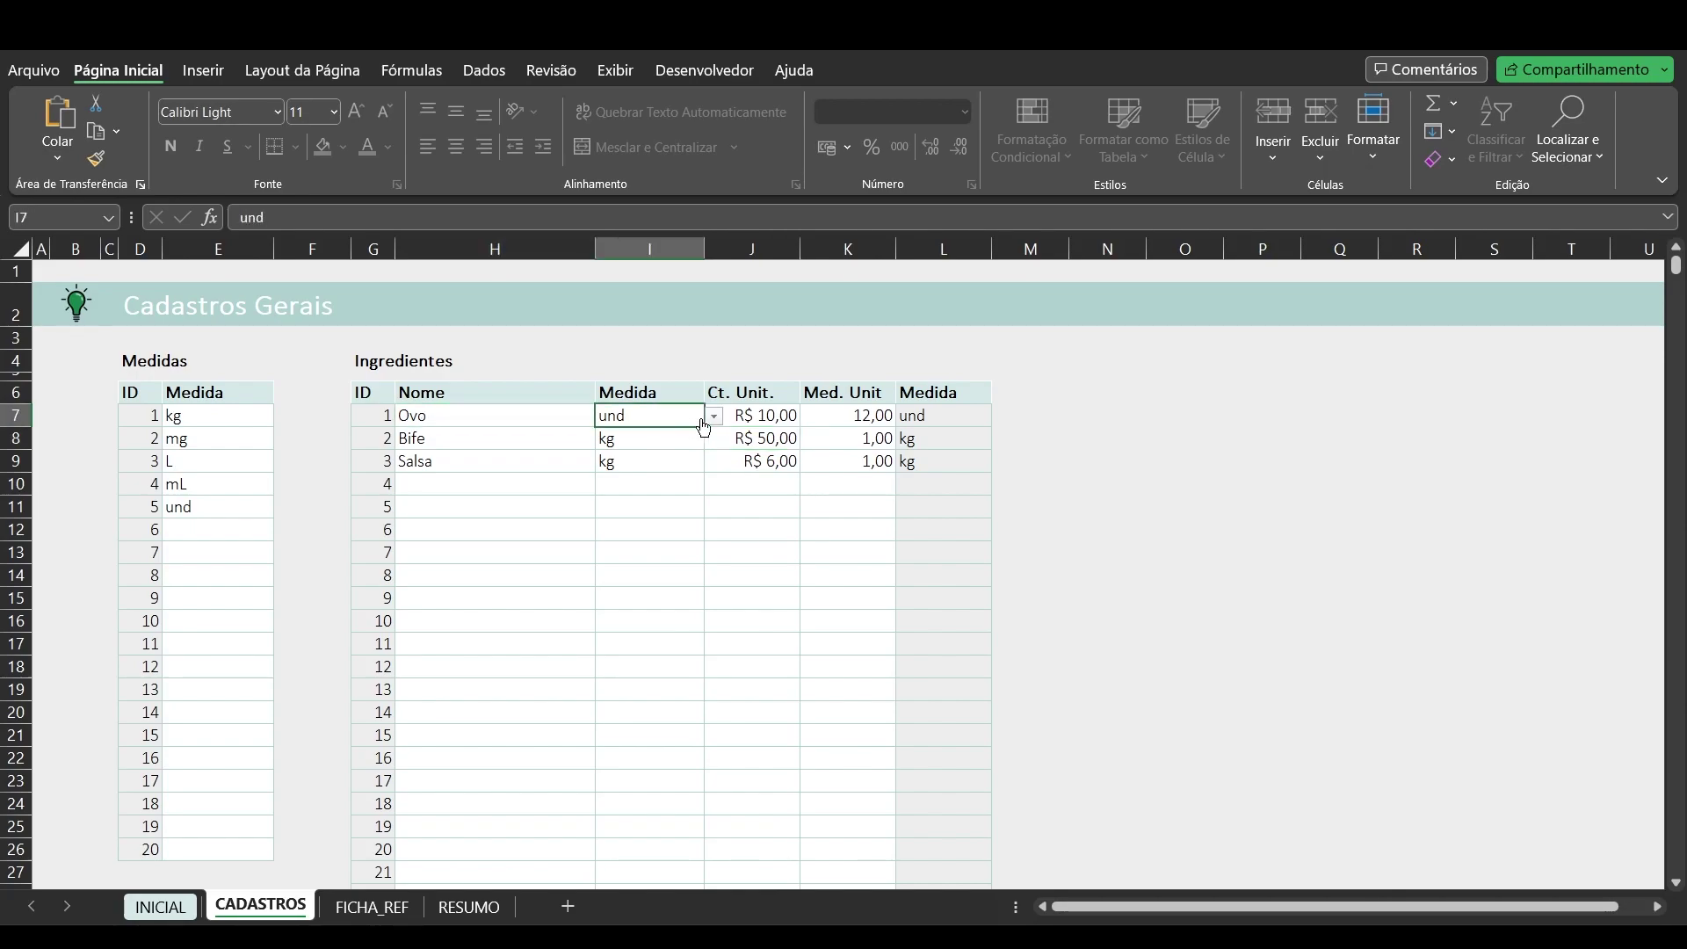
{"action": "left_click", "coordinate": [757, 416]}
{"action": "left_click", "coordinate": [842, 415]}
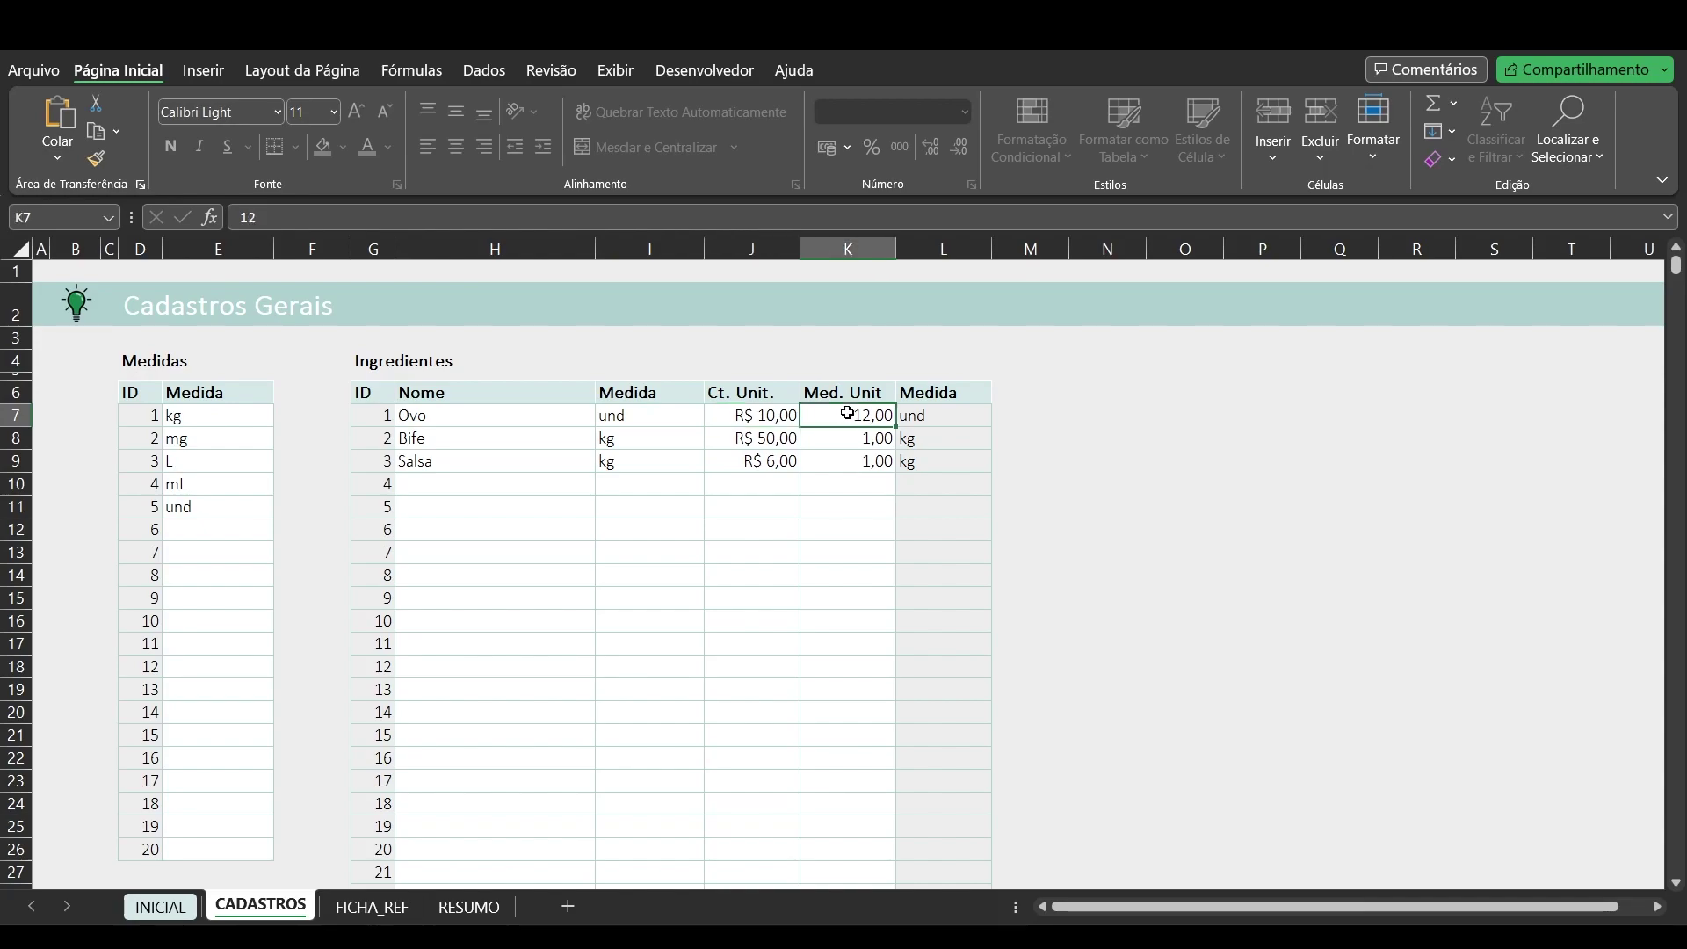
{"action": "left_click", "coordinate": [911, 420]}
{"action": "left_click", "coordinate": [514, 430]}
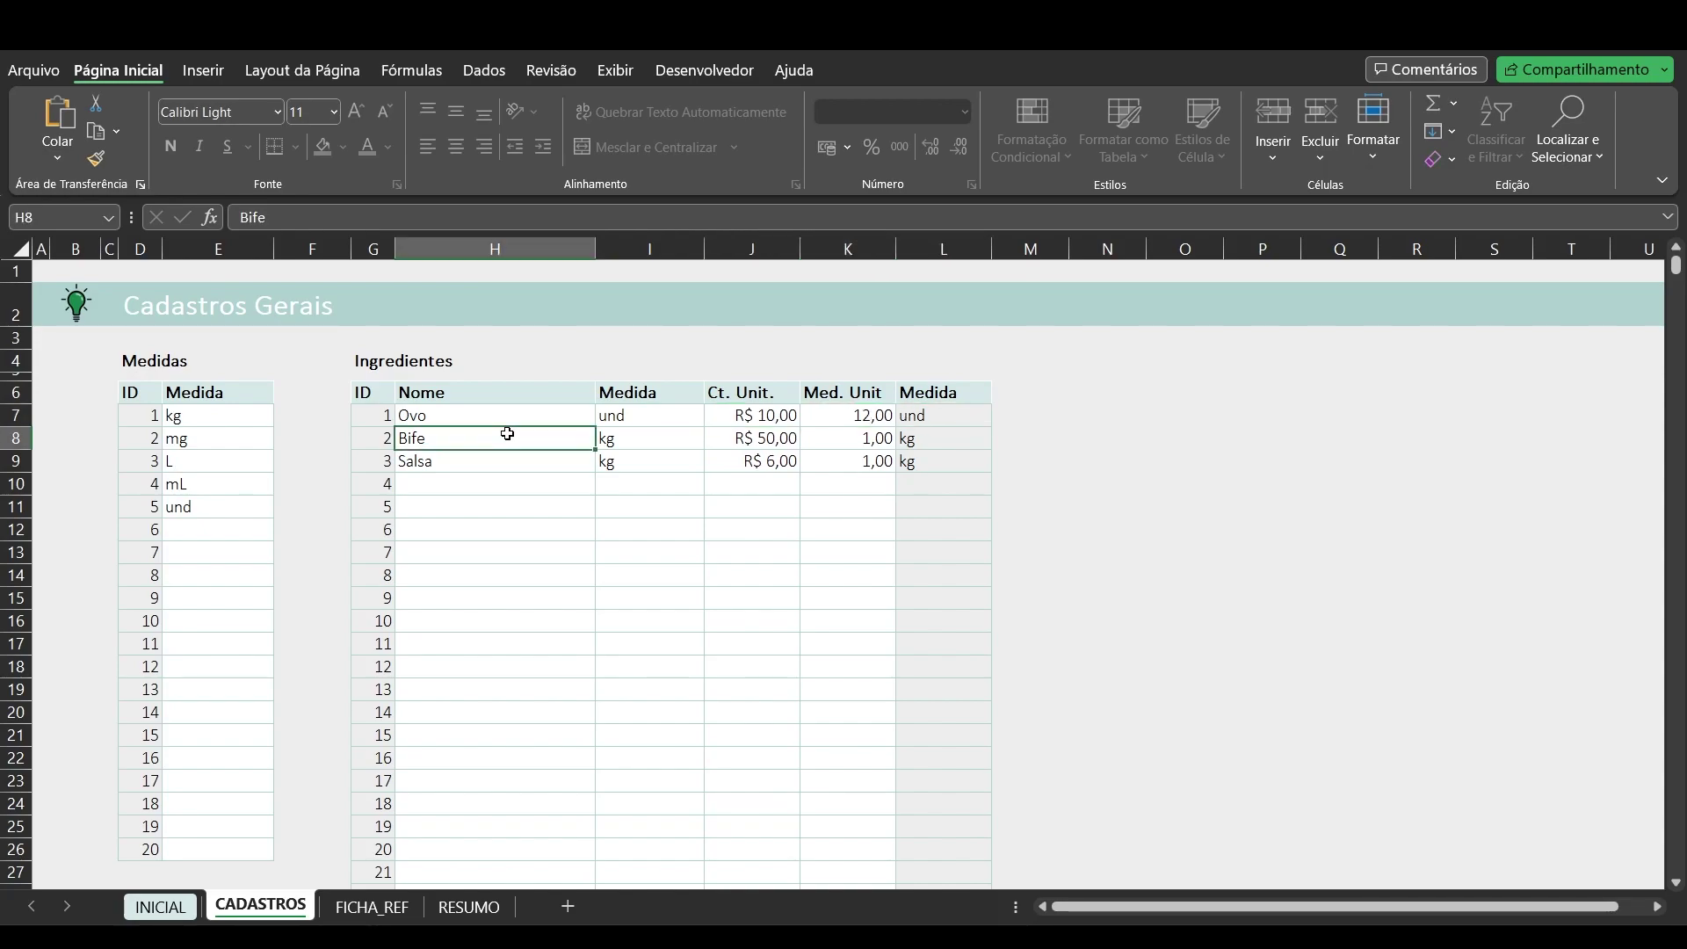
{"action": "left_click", "coordinate": [674, 442]}
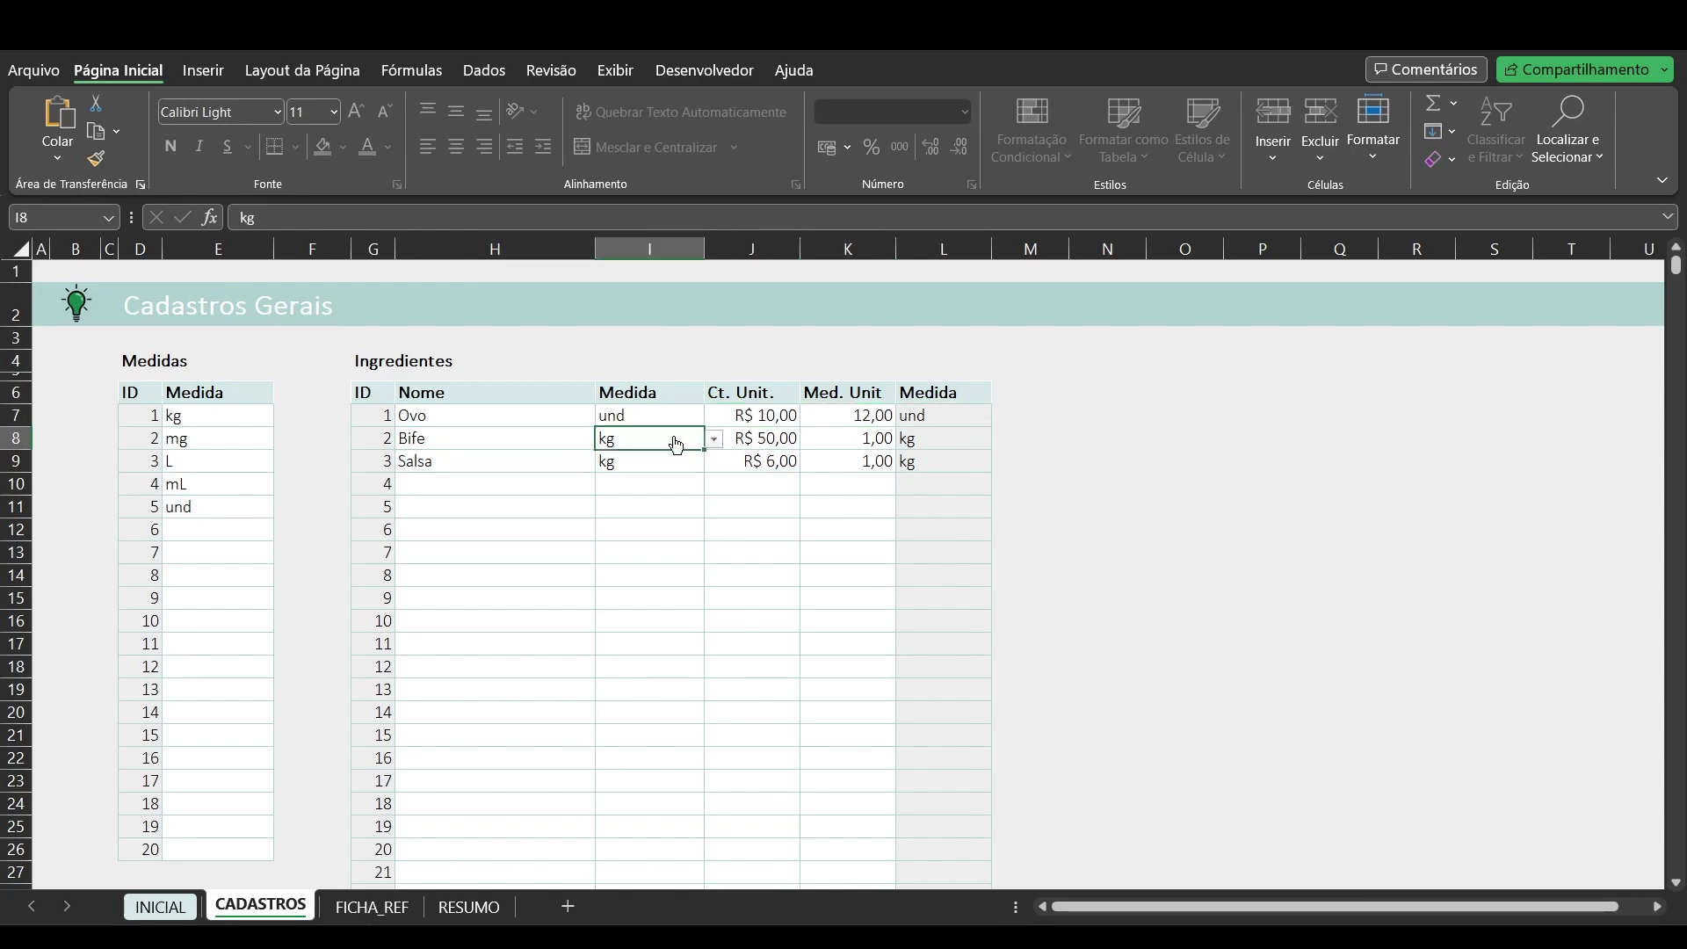
{"action": "left_click", "coordinate": [731, 439]}
{"action": "left_click", "coordinate": [822, 438]}
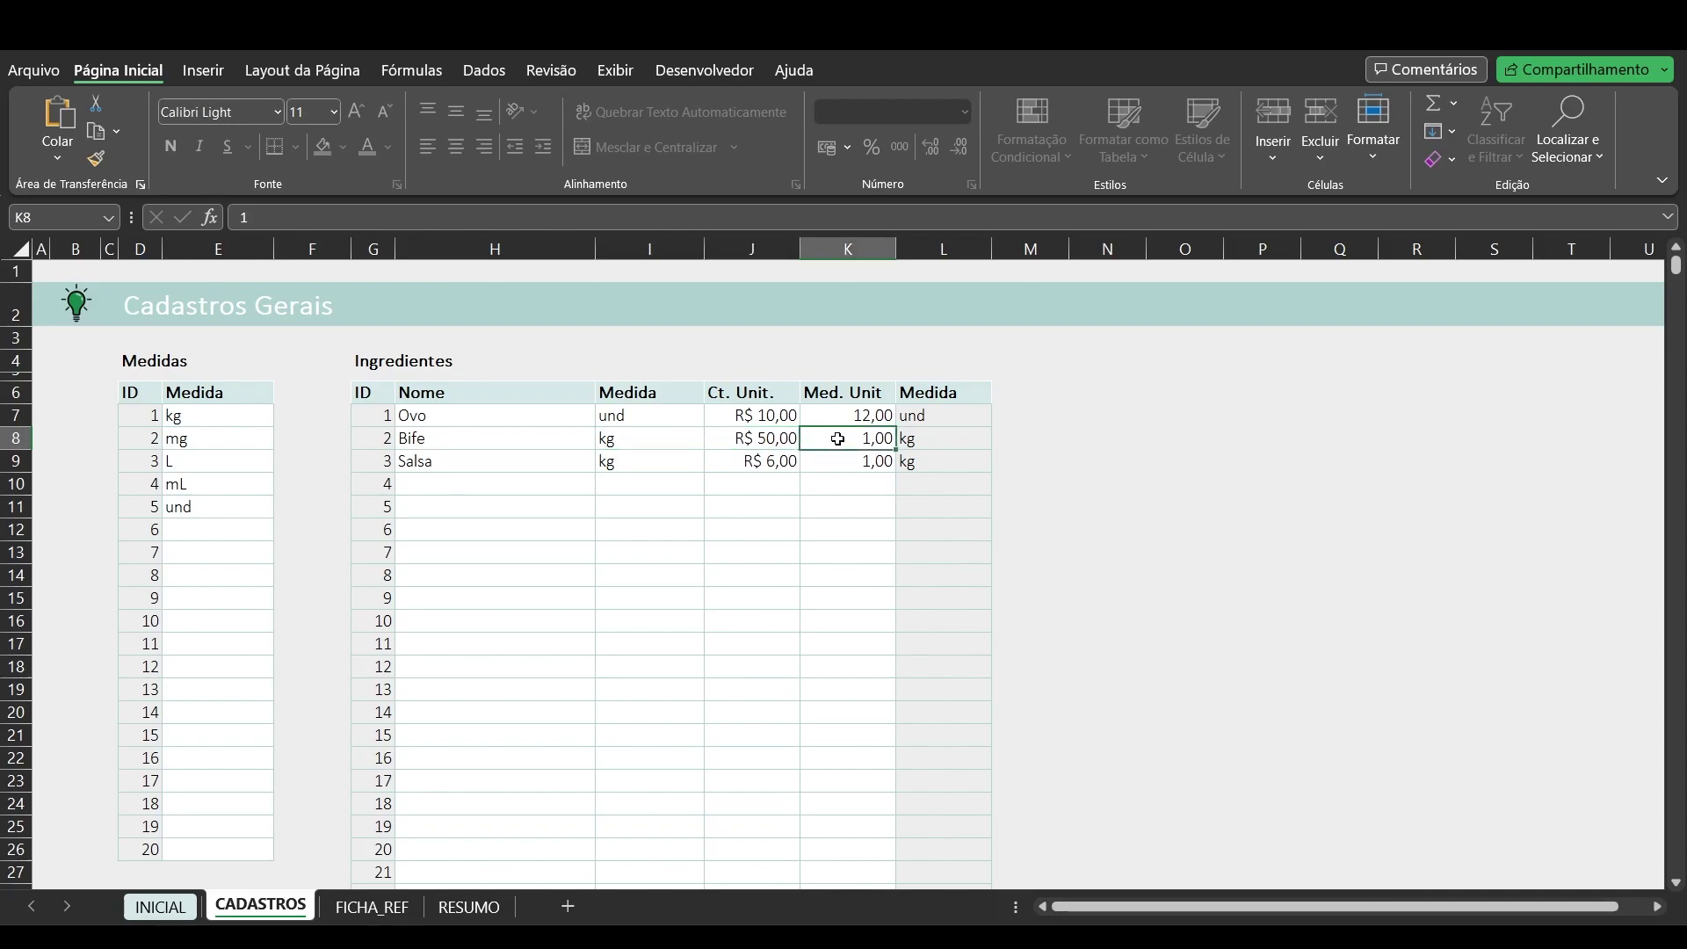
{"action": "left_click", "coordinate": [954, 436]}
{"action": "left_click", "coordinate": [512, 466]}
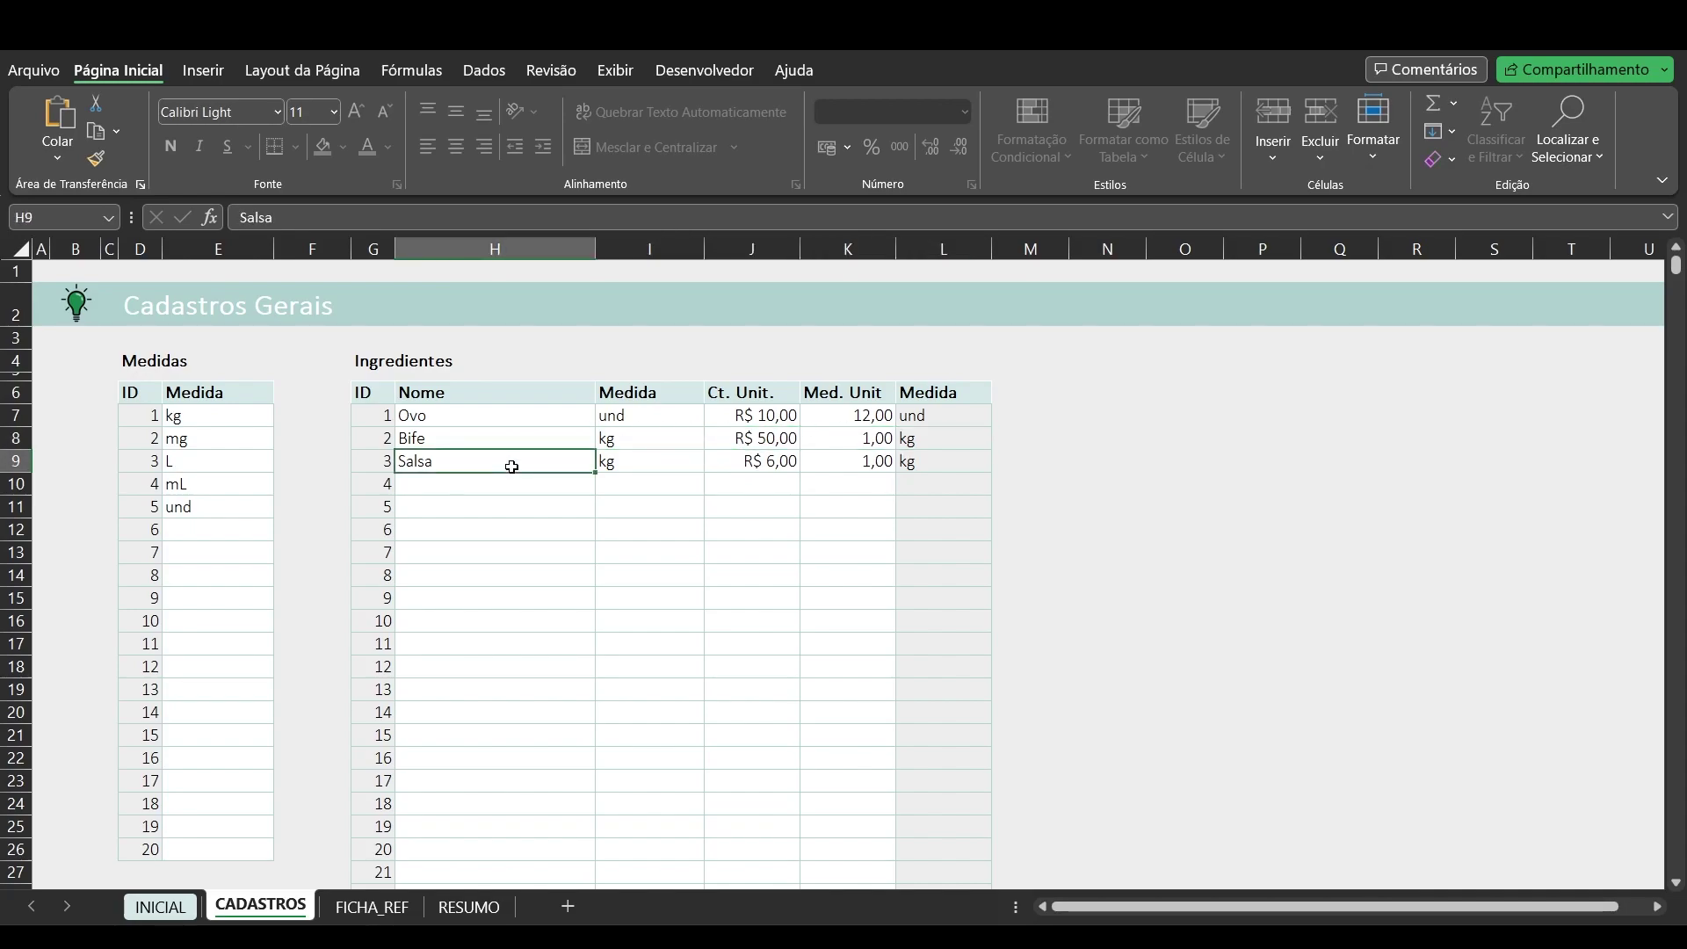
{"action": "left_click", "coordinate": [641, 472]}
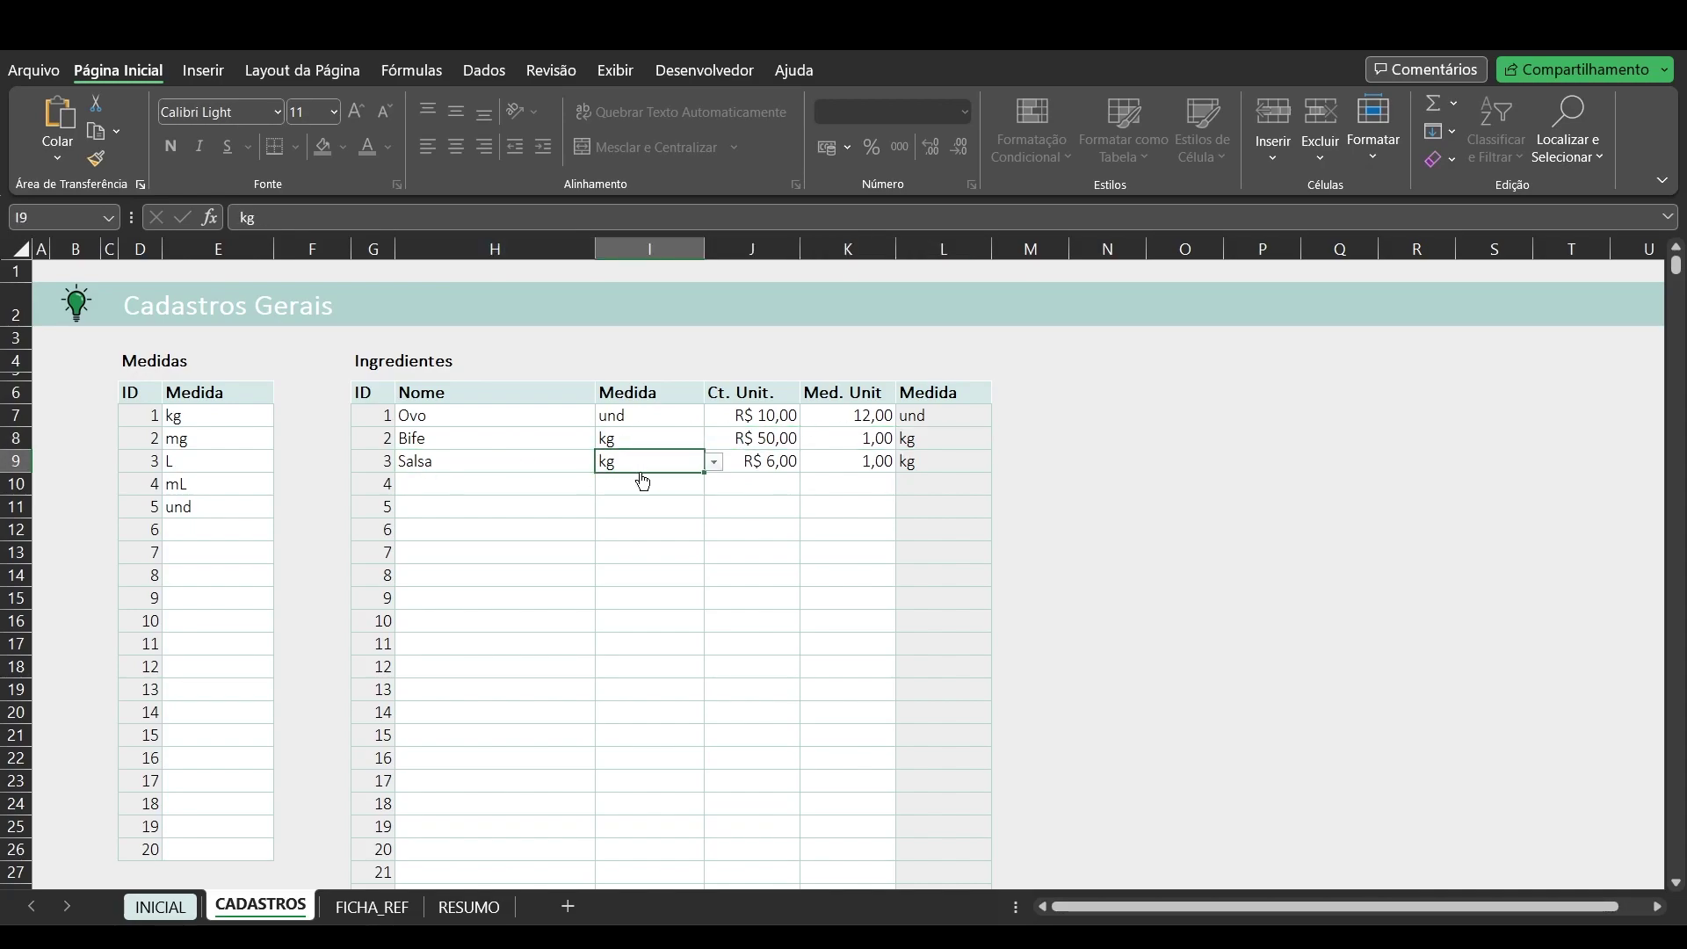
{"action": "left_click", "coordinate": [753, 462]}
{"action": "left_click", "coordinate": [857, 464]}
{"action": "left_click", "coordinate": [955, 461]}
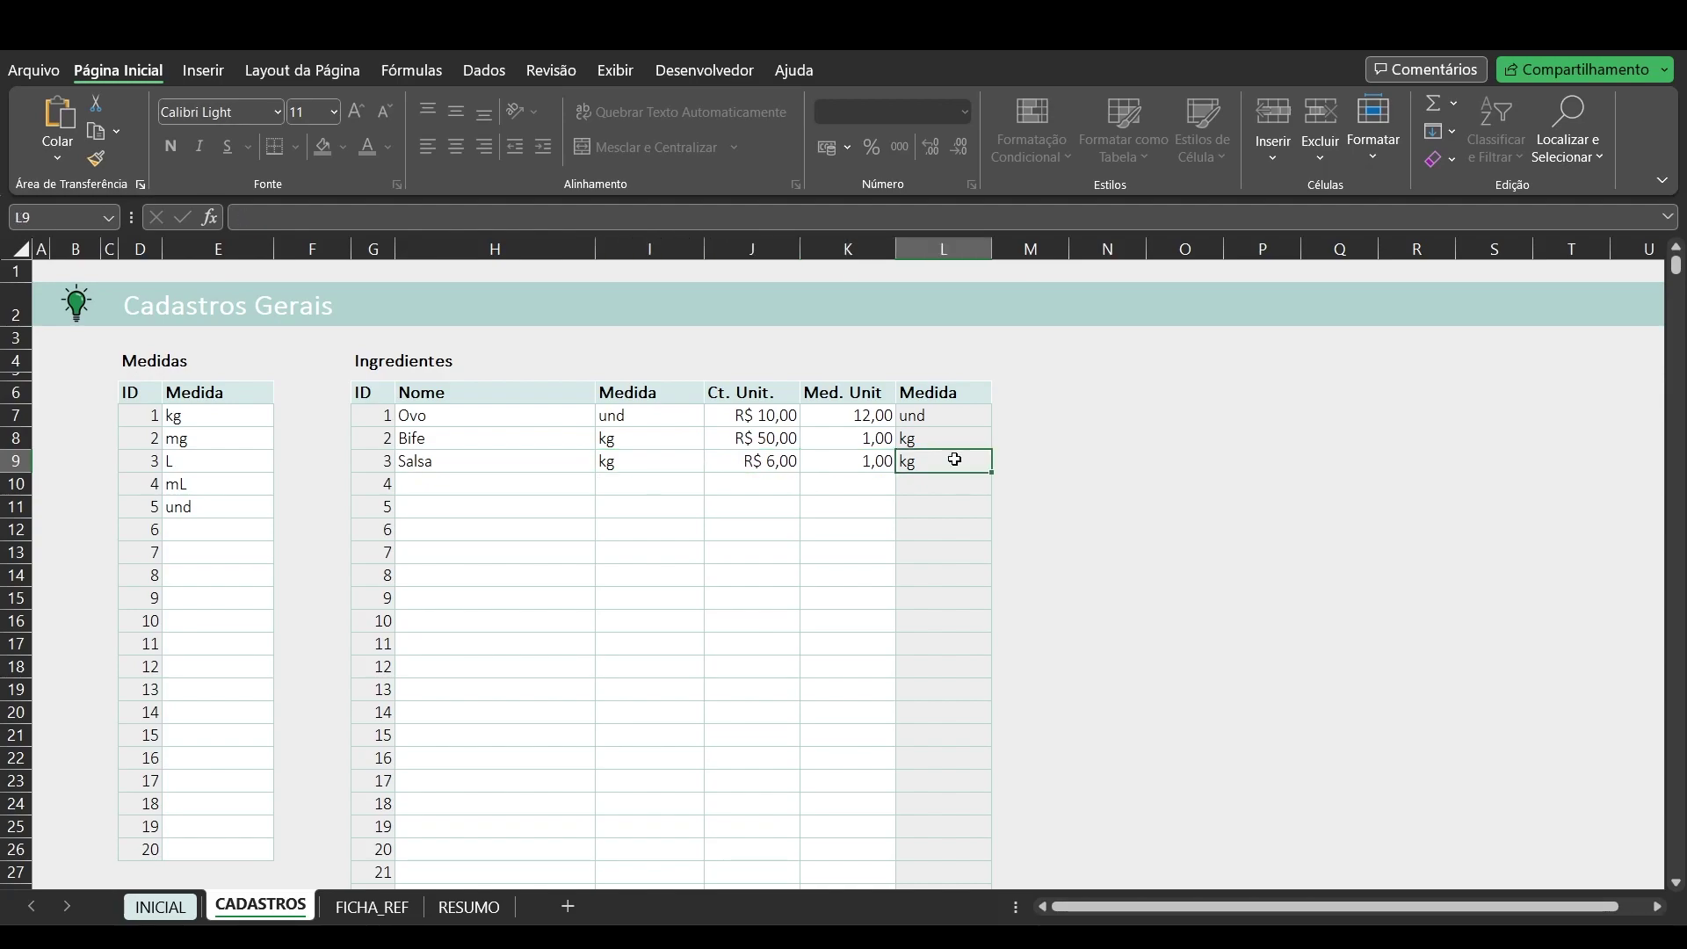
{"action": "left_click", "coordinate": [644, 460]}
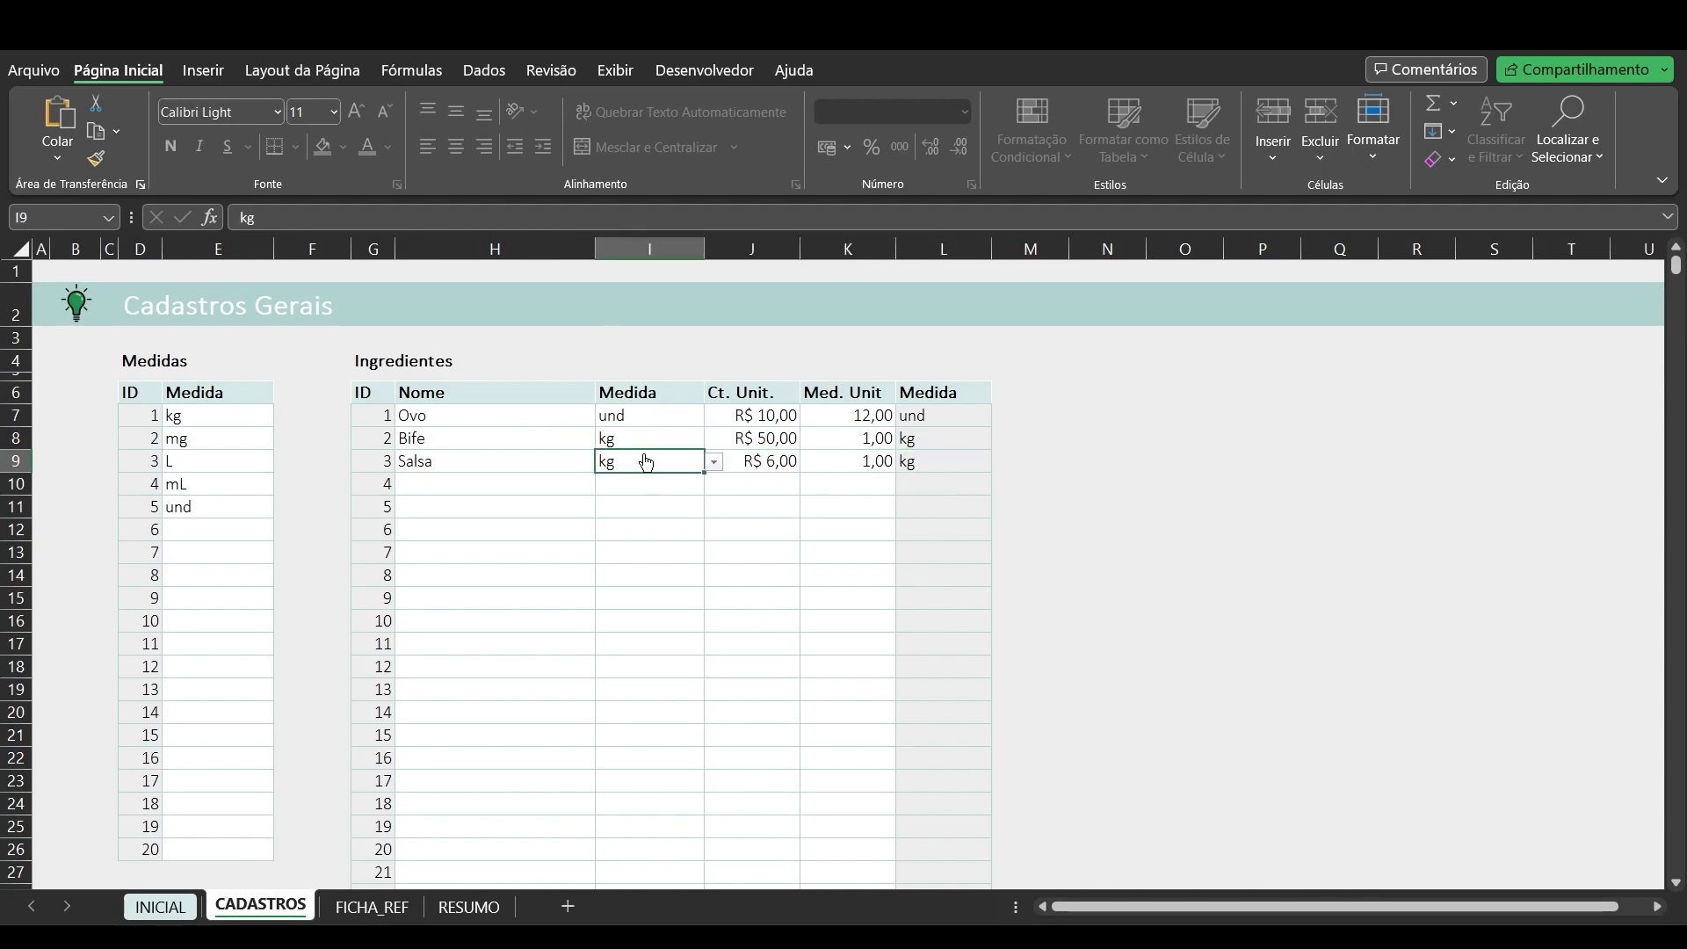
{"action": "left_click_drag", "start_coordinate": [869, 414], "coordinate": [866, 456]}
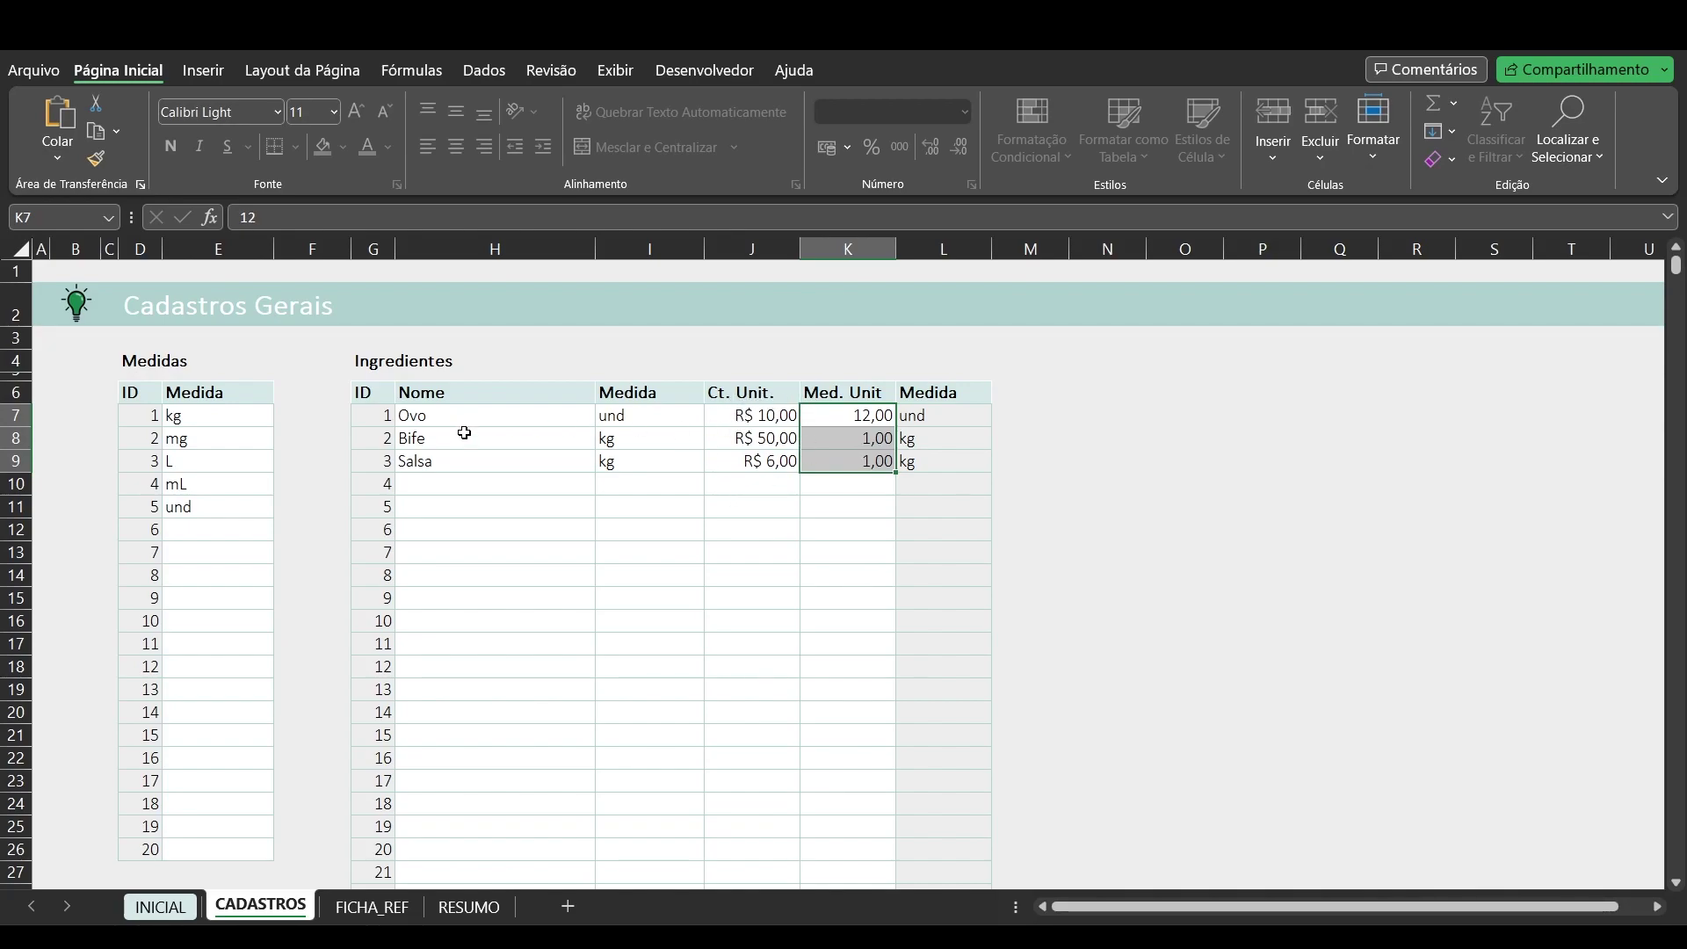
Step: Try a unit cost of 54 for Bife in the Ingredientes table and undo the change
{"action": "left_click", "coordinate": [711, 436]}
{"action": "type", "text": "54"}
{"action": "key", "text": "Return"}
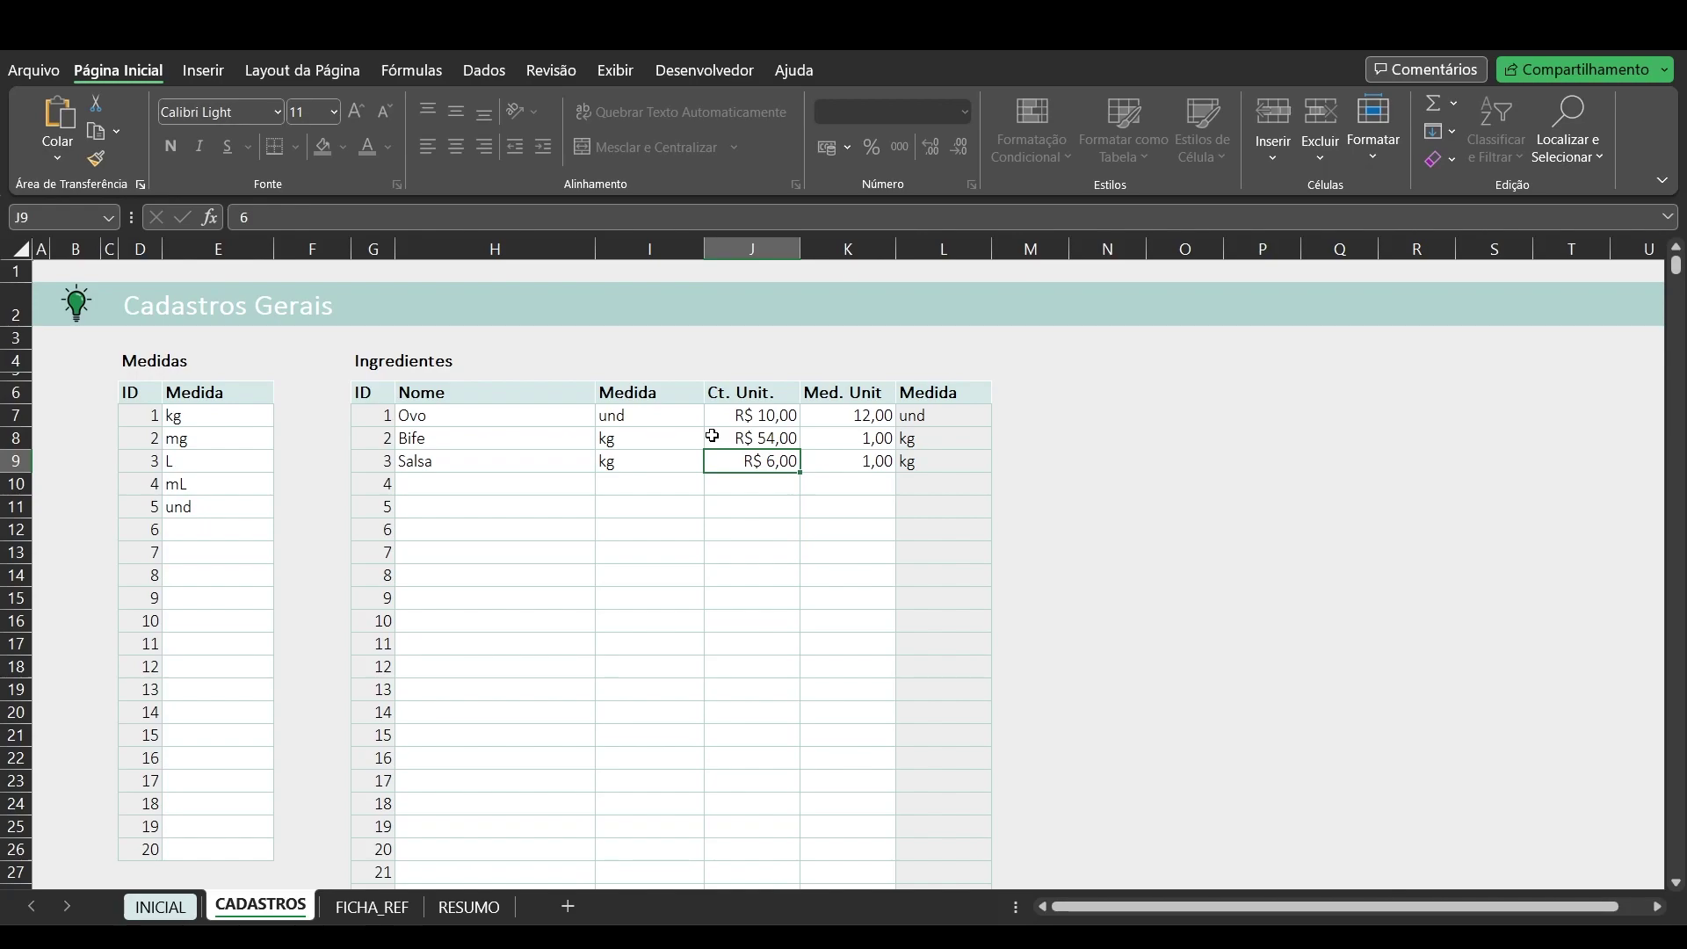
{"action": "key", "text": "ctrl+z"}
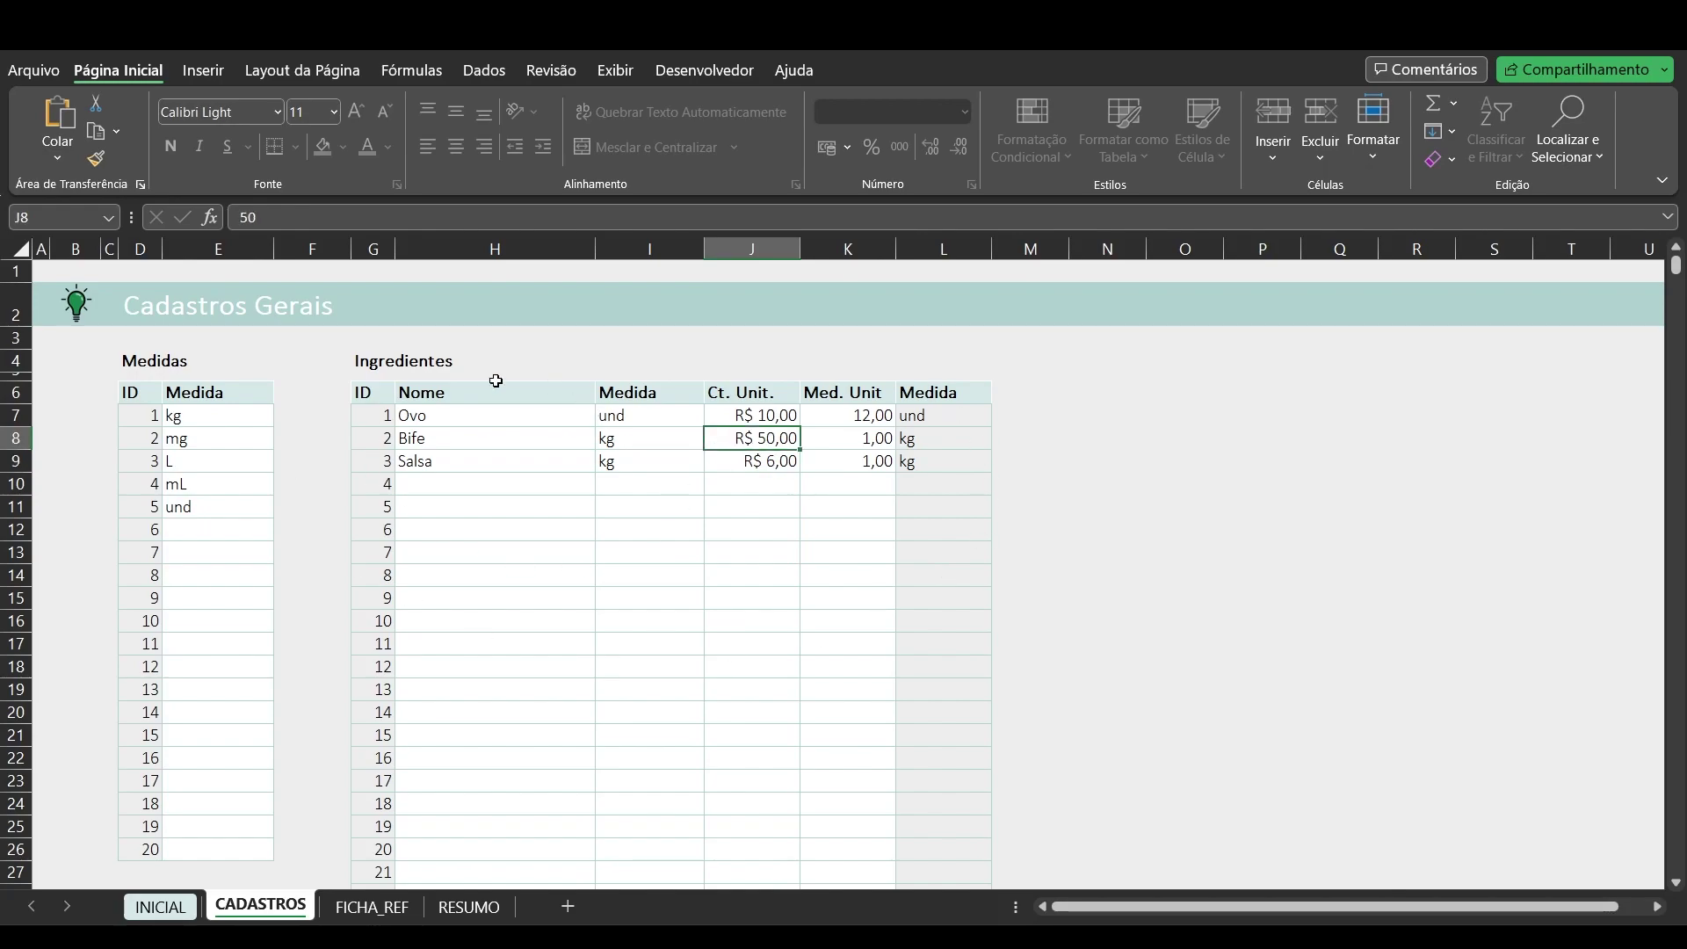
Step: Register Batata as the fourth ingredient name in the Ingredientes table of CADASTROS
{"action": "left_click", "coordinate": [371, 908]}
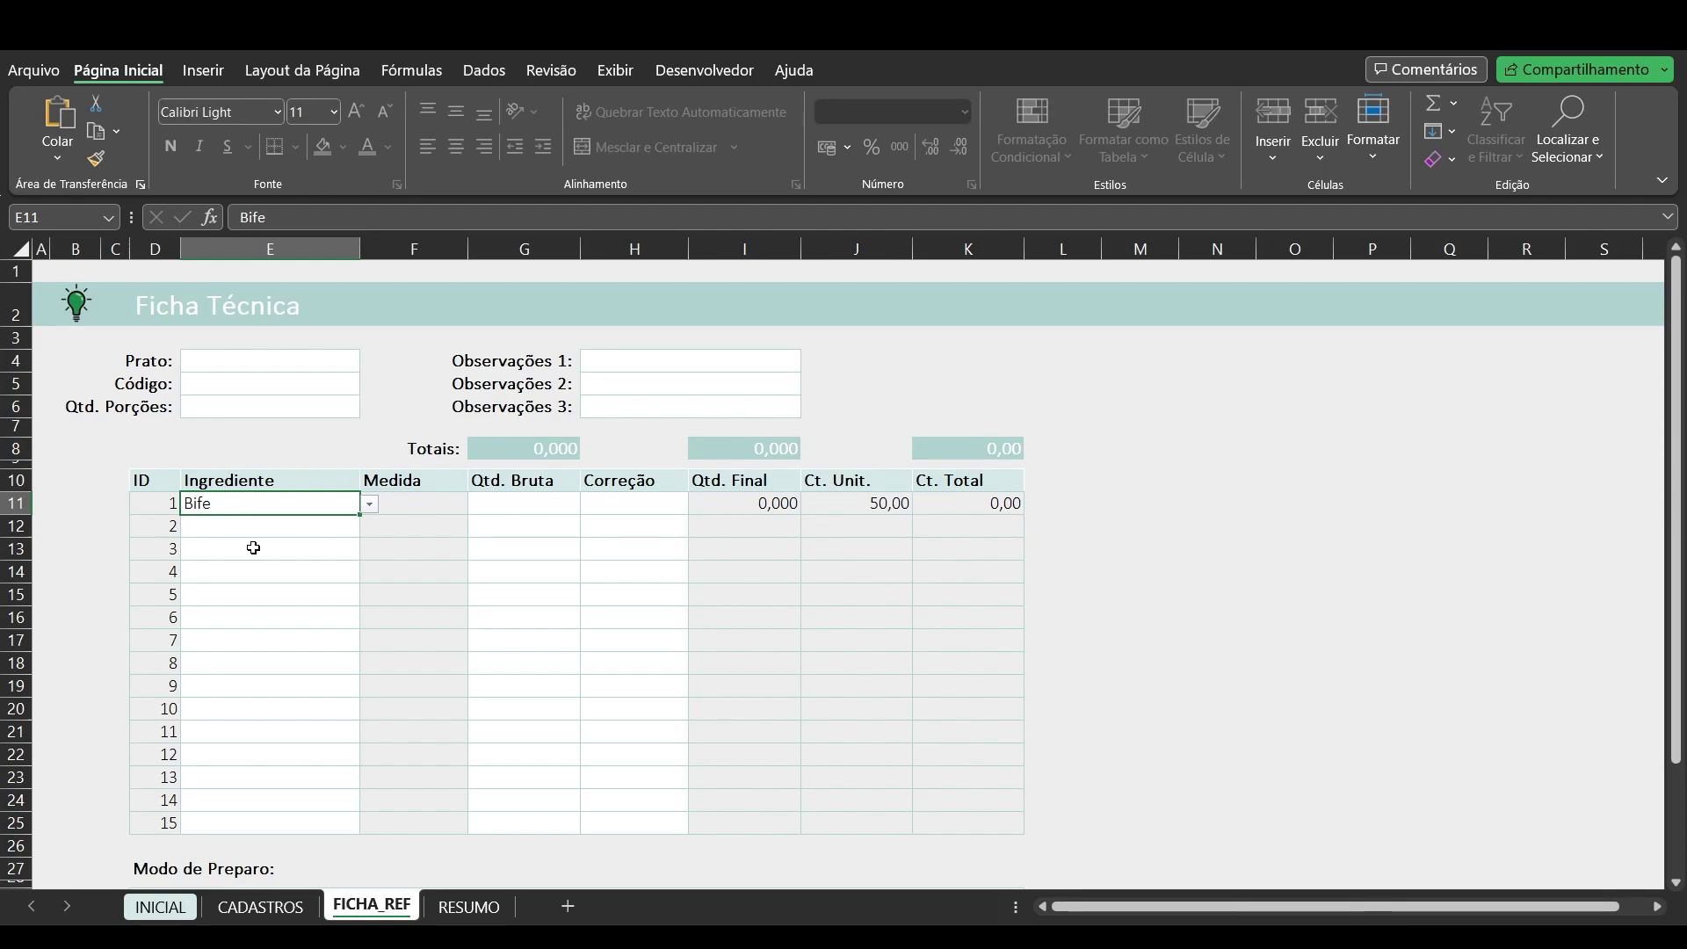
{"action": "left_click", "coordinate": [298, 909]}
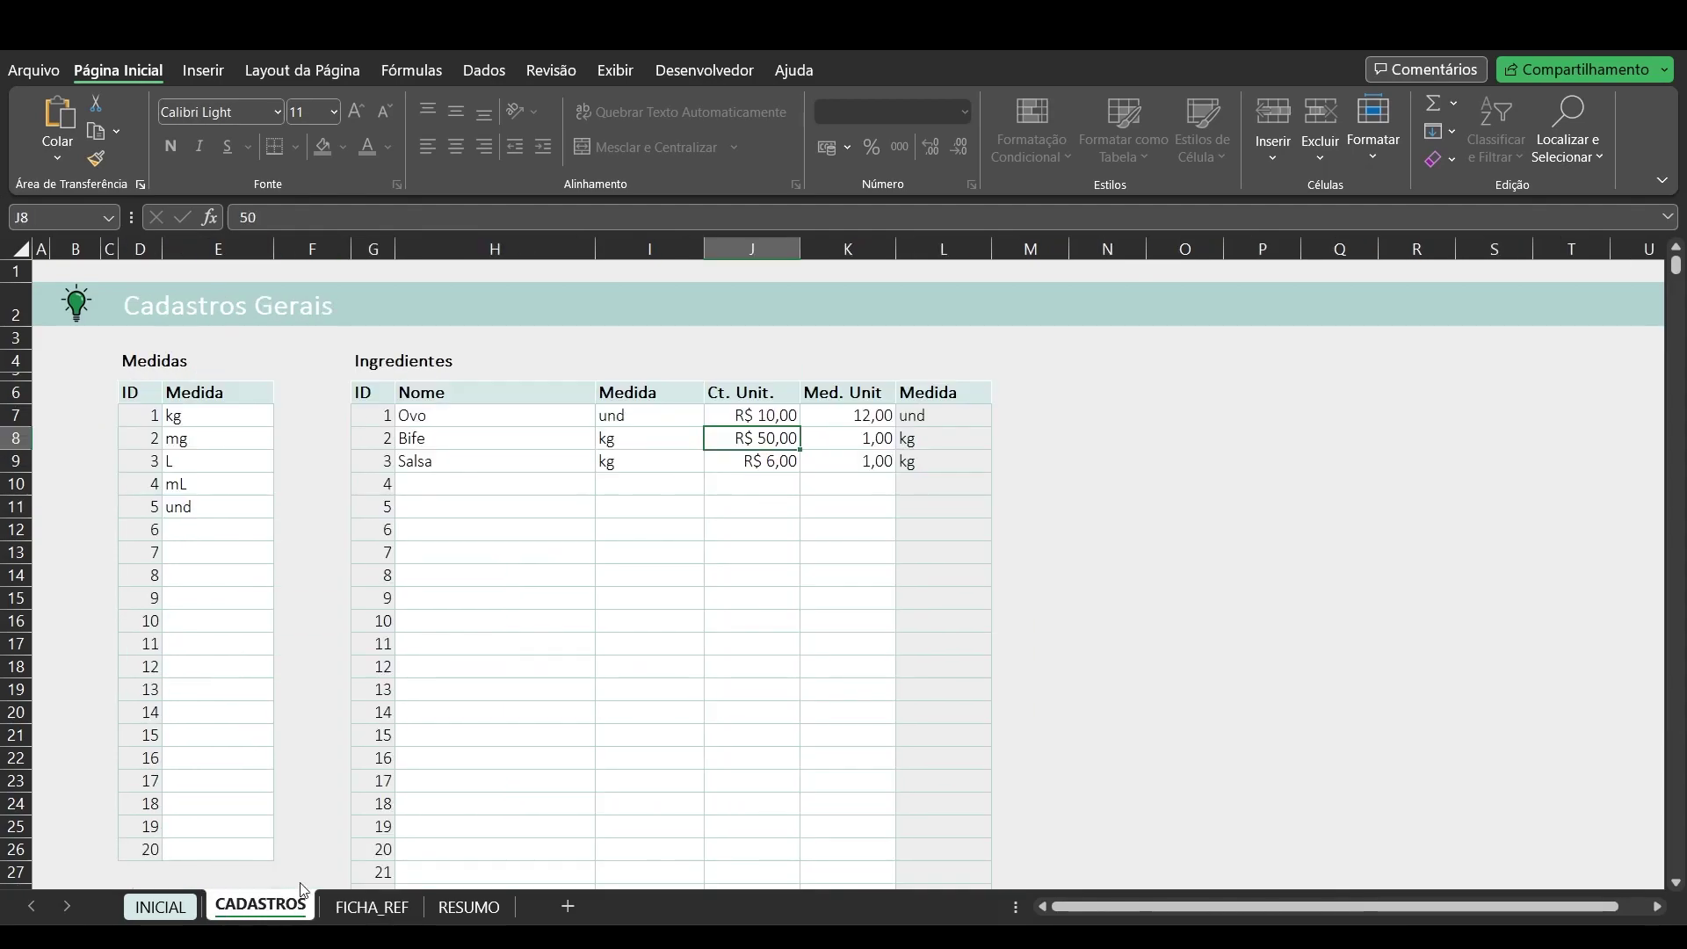
{"action": "left_click", "coordinate": [449, 421]}
{"action": "left_click", "coordinate": [490, 436]}
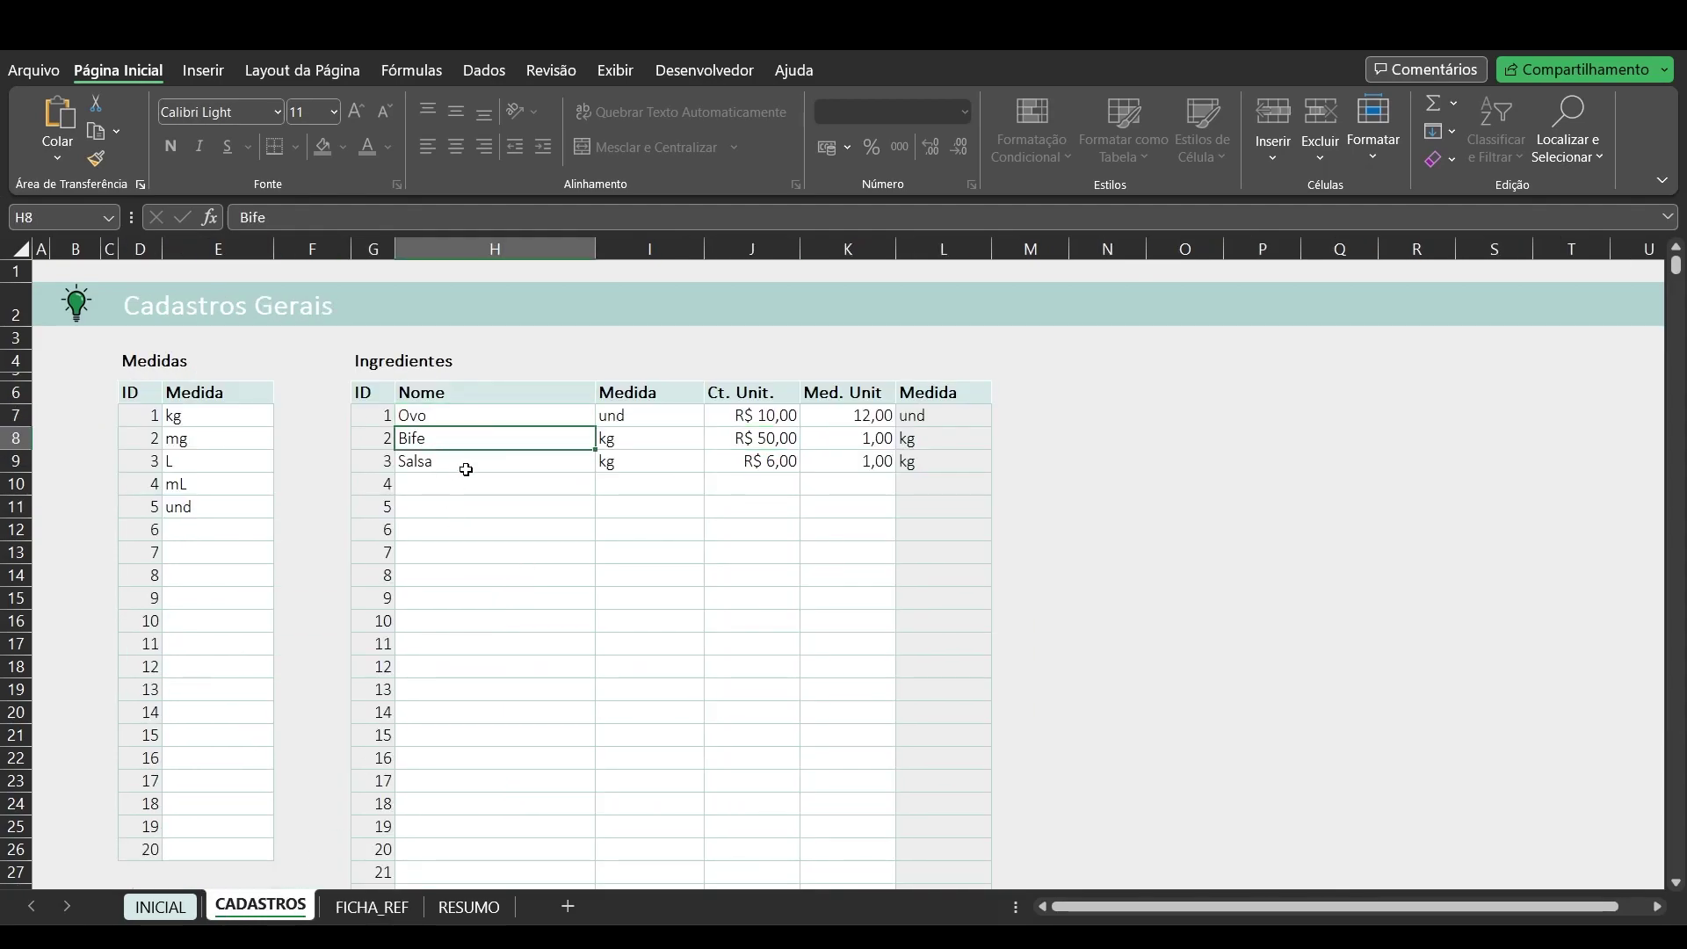
{"action": "left_click", "coordinate": [463, 487]}
{"action": "type", "text": "Batata"}
{"action": "key", "text": "Return"}
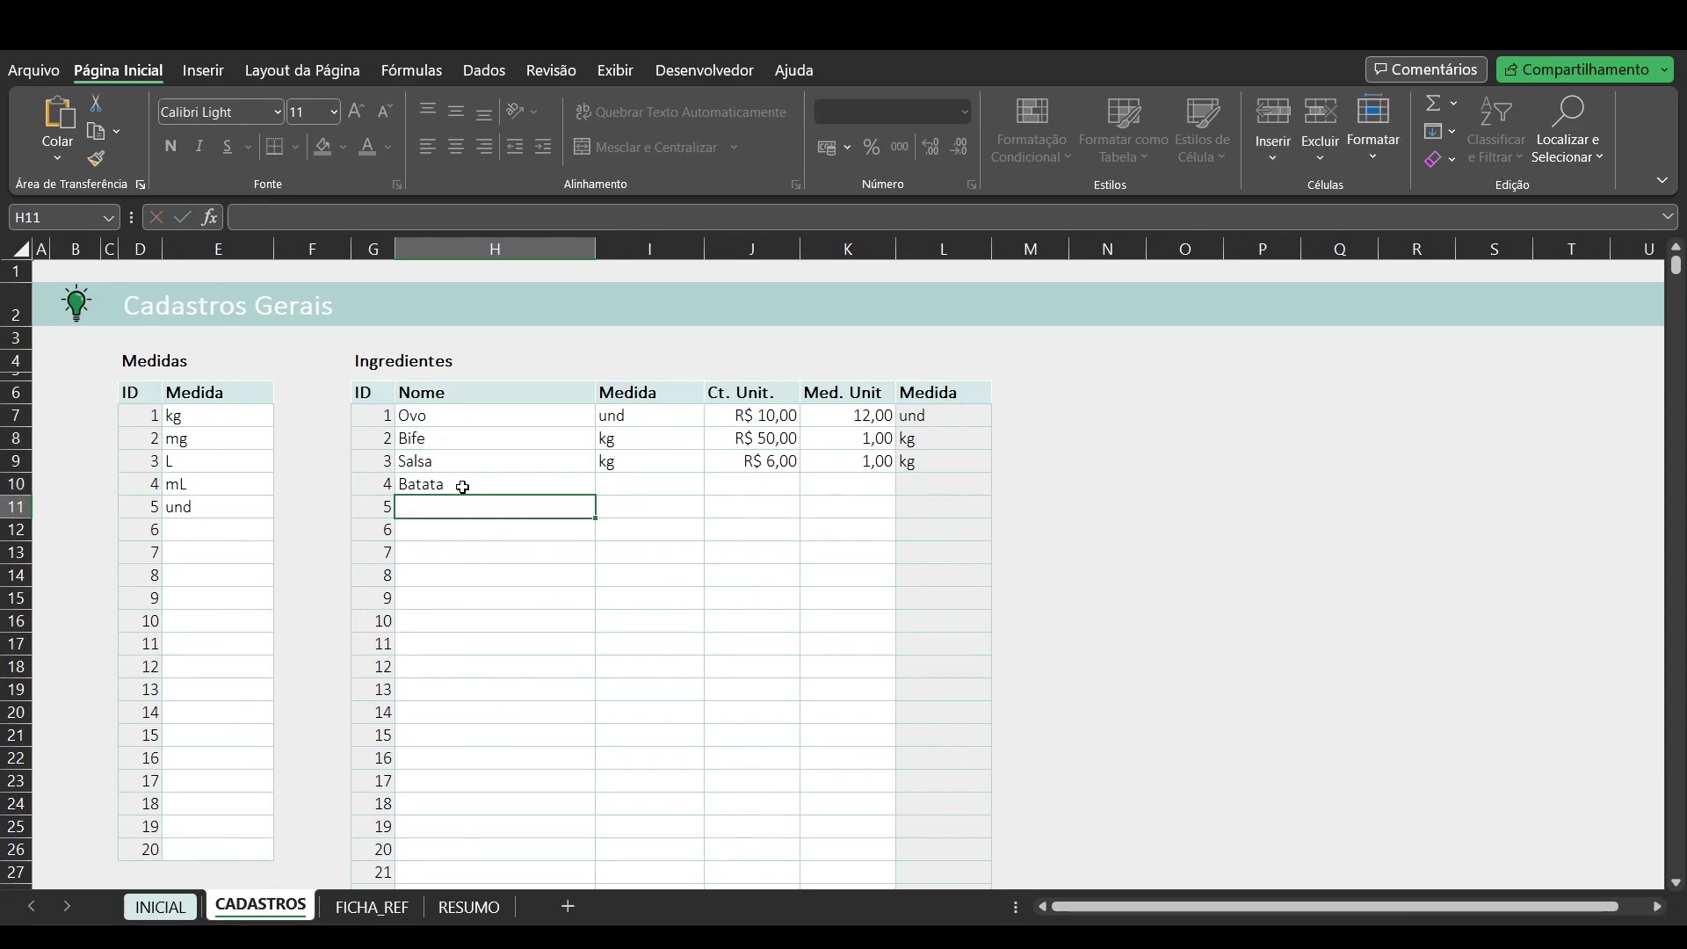
Step: Set Batata's measure to kg and its unit cost to 5
{"action": "left_click", "coordinate": [615, 482]}
{"action": "left_click", "coordinate": [714, 486]}
{"action": "scroll", "coordinate": [714, 506], "scroll_direction": "up", "scroll_amount": 3}
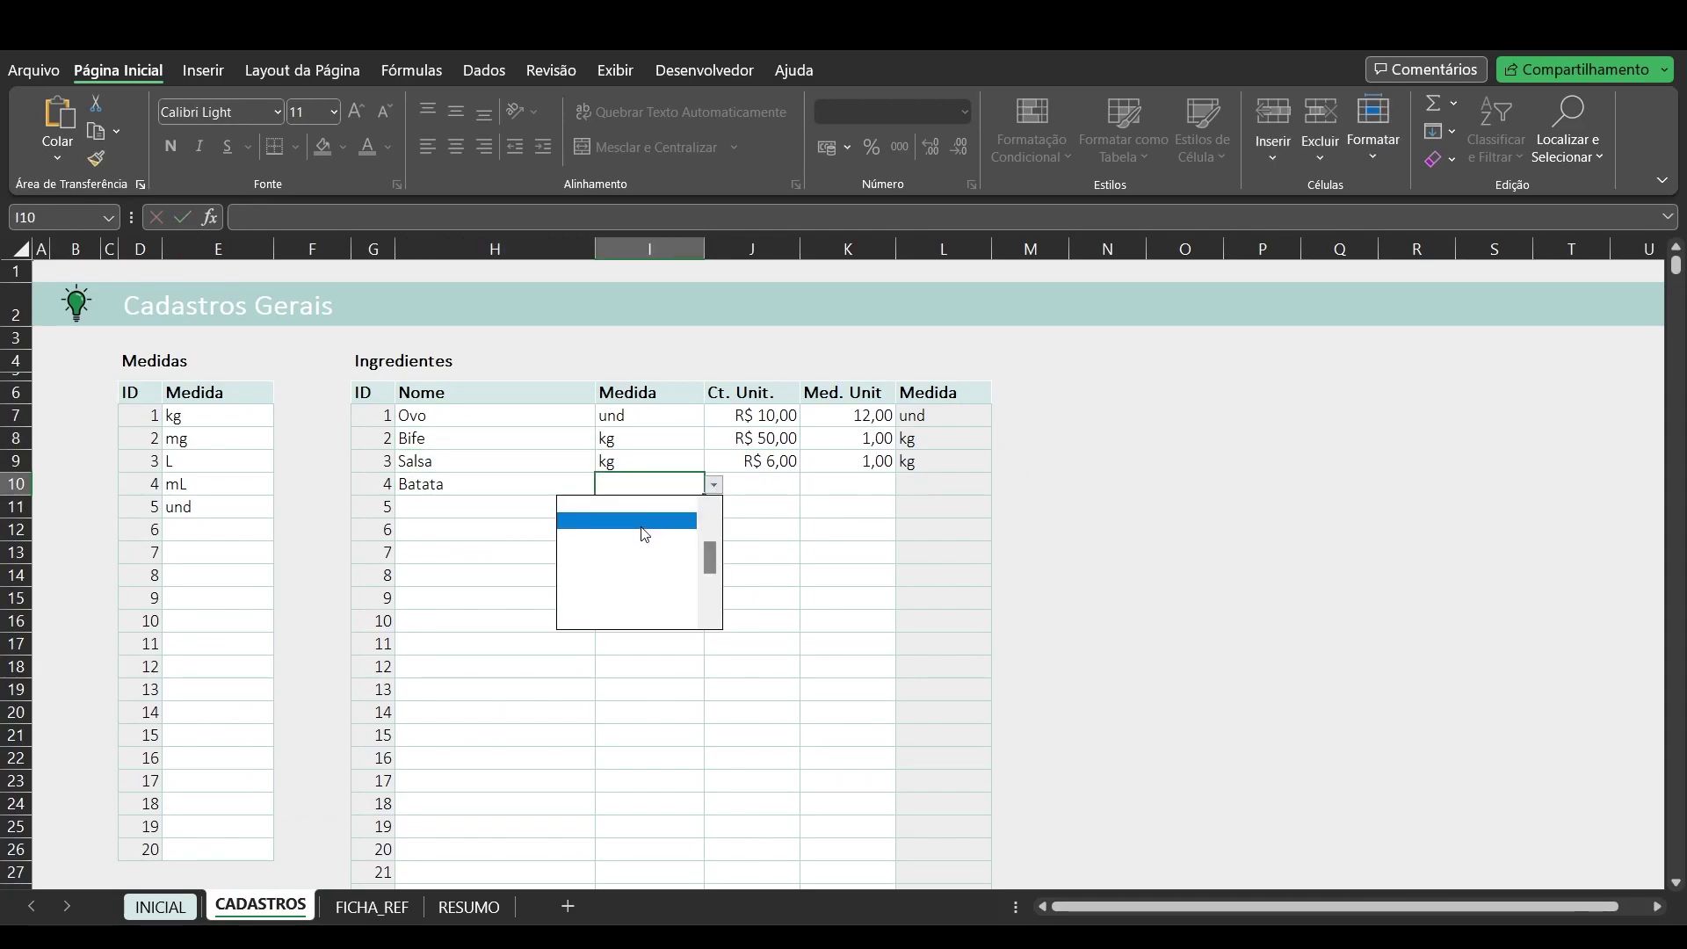
{"action": "left_click", "coordinate": [615, 507]}
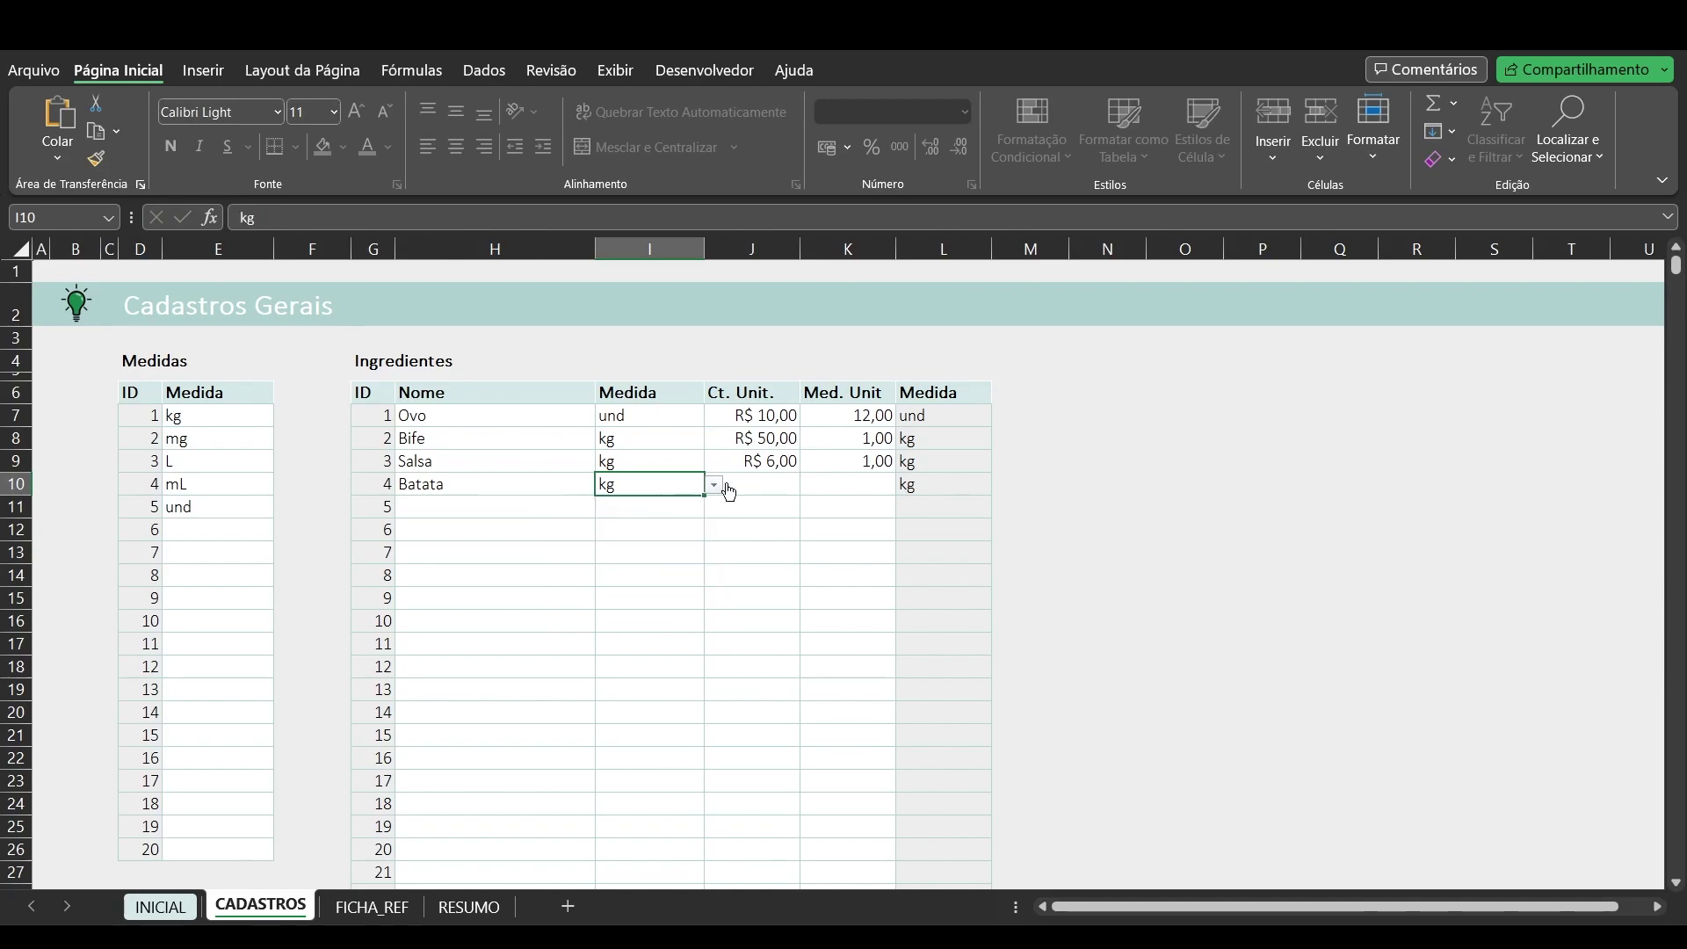
{"action": "left_click", "coordinate": [738, 485]}
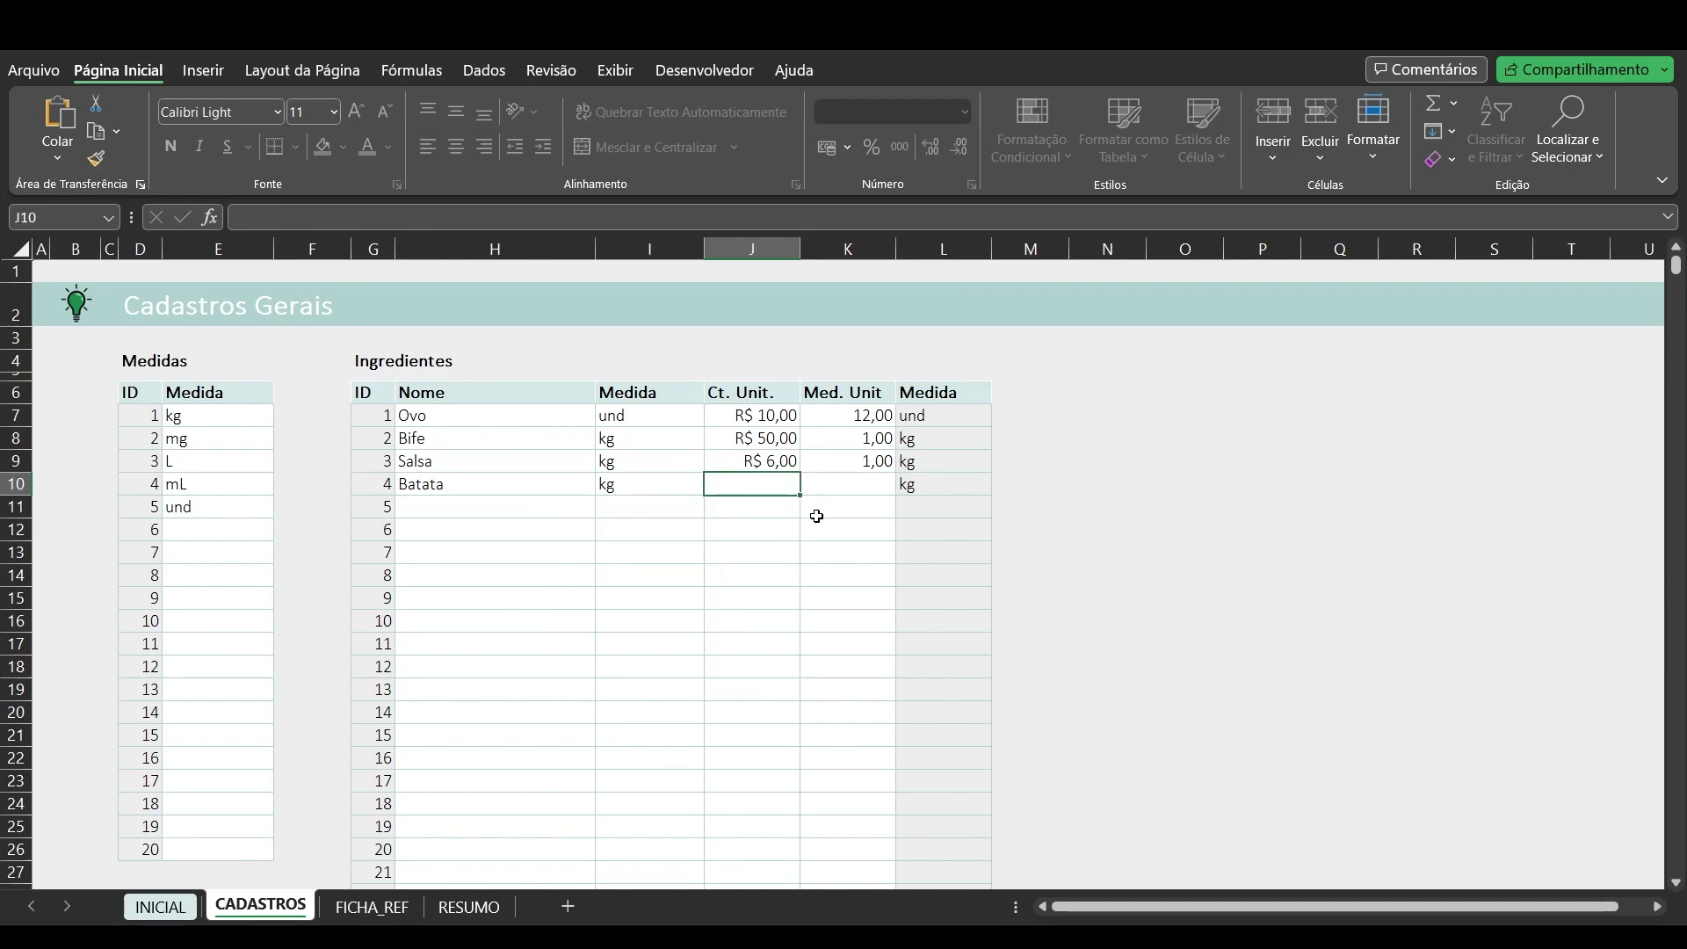
{"action": "type", "text": "5"}
{"action": "key", "text": "ctrl+Return"}
Step: In the FICHA_REF sheet, enter Bife a Cavalo as the dish name (Prato)
{"action": "left_click", "coordinate": [372, 907]}
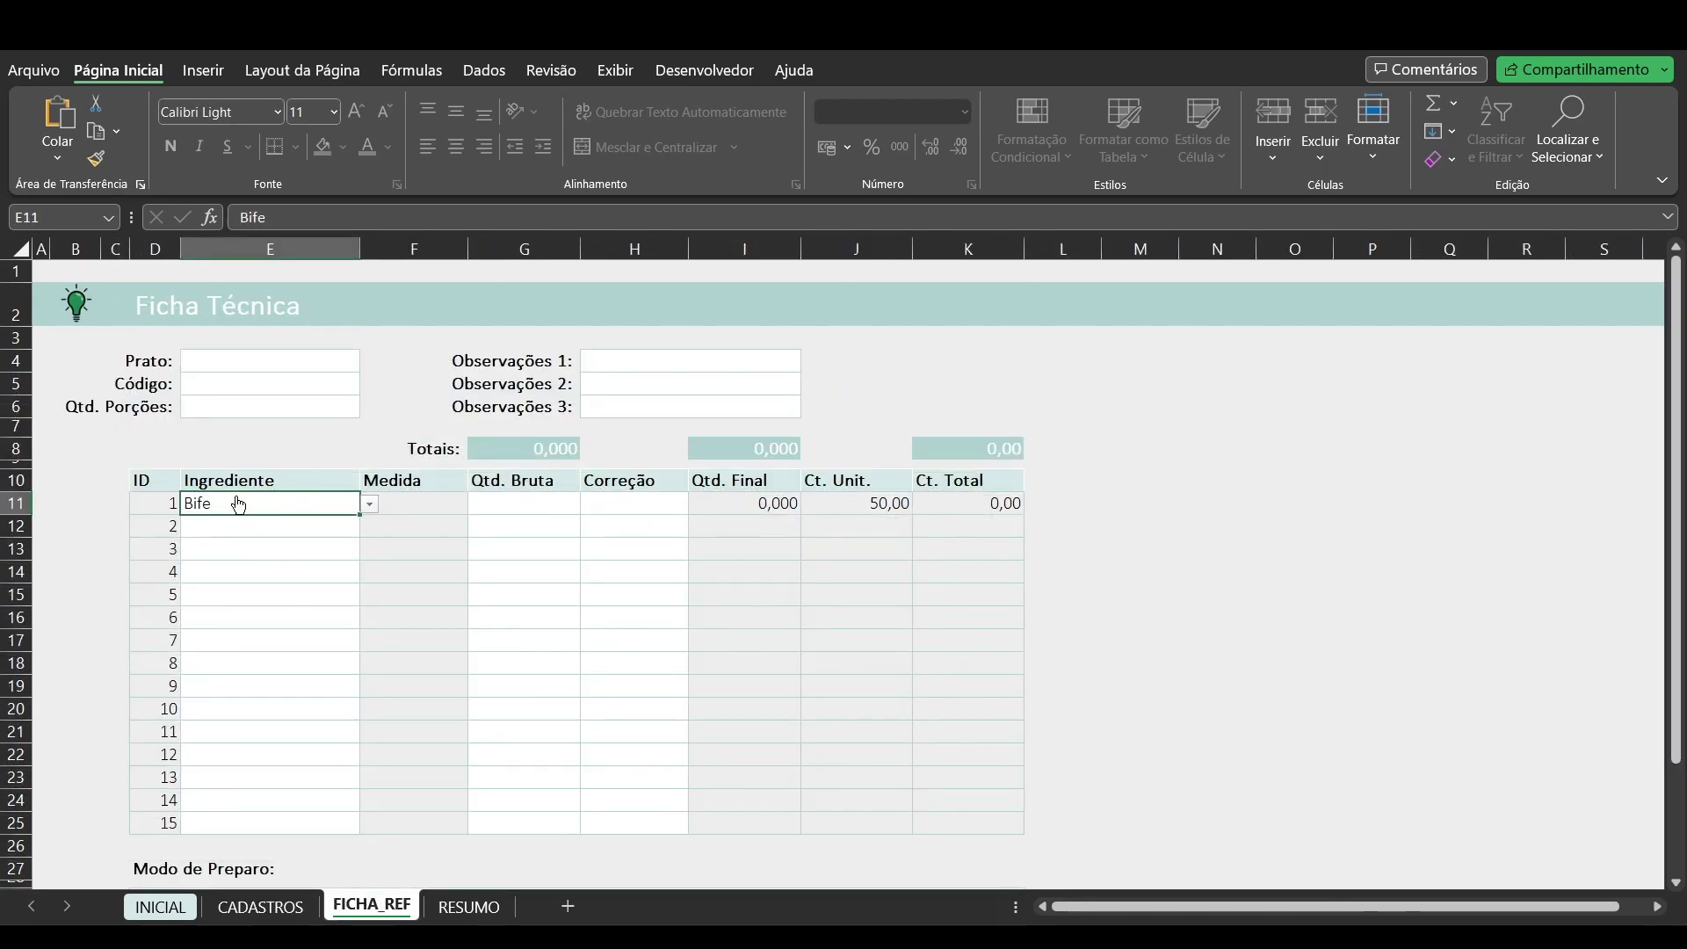
{"action": "left_click", "coordinate": [213, 357]}
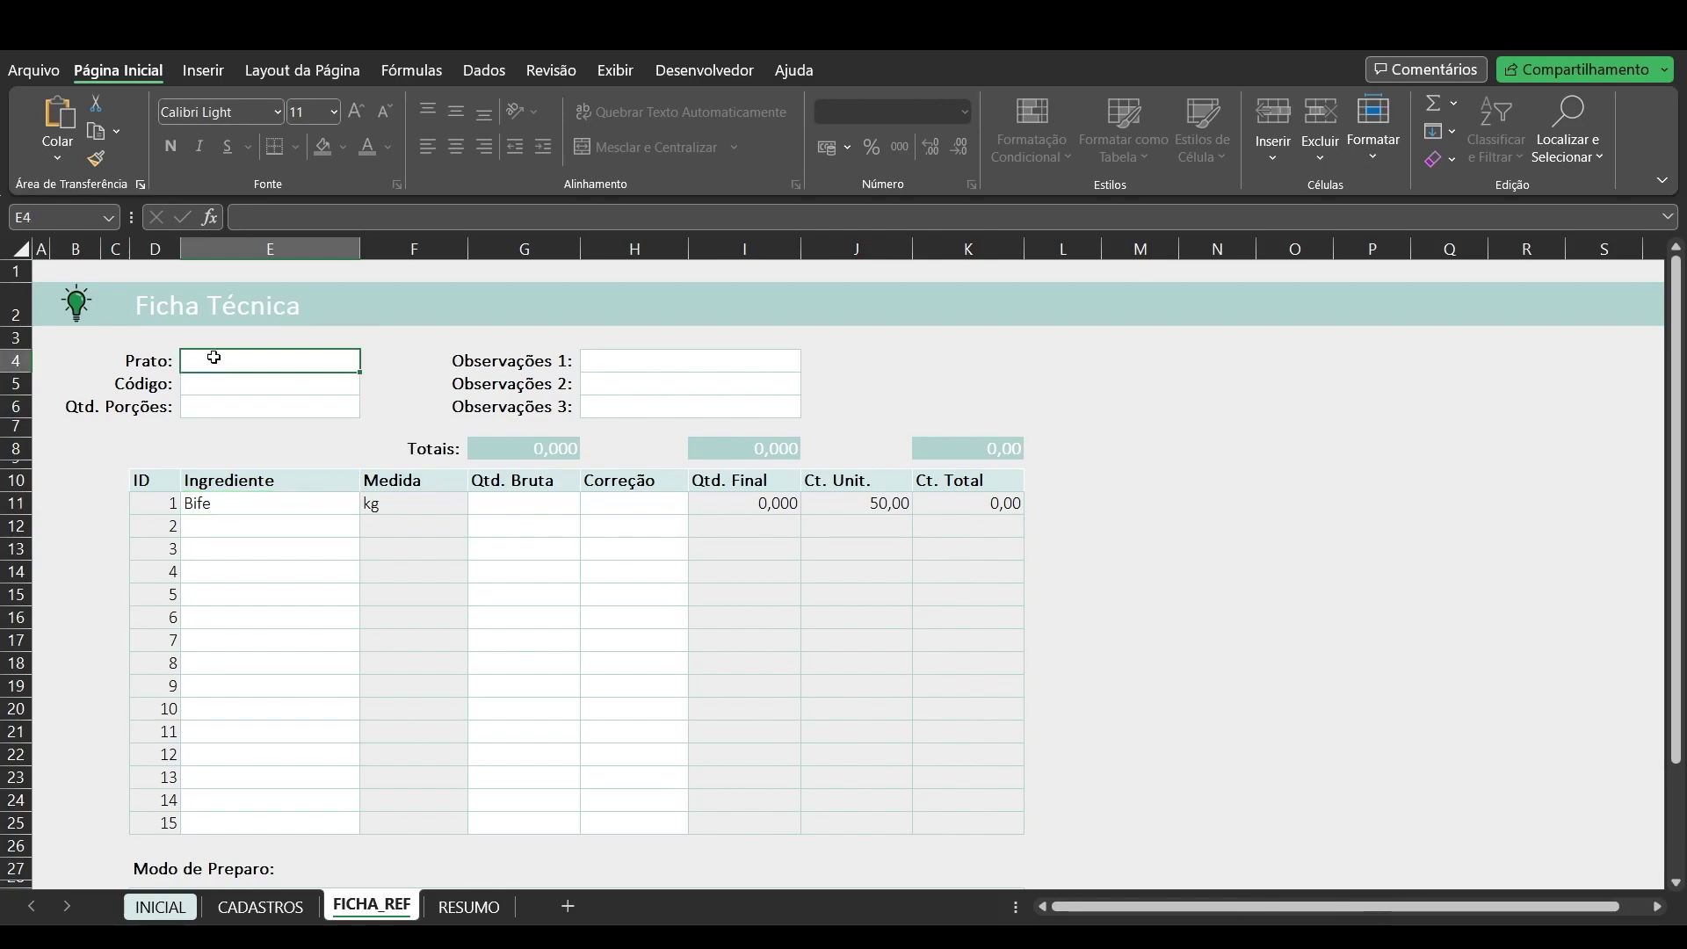
{"action": "type", "text": "Bife a"}
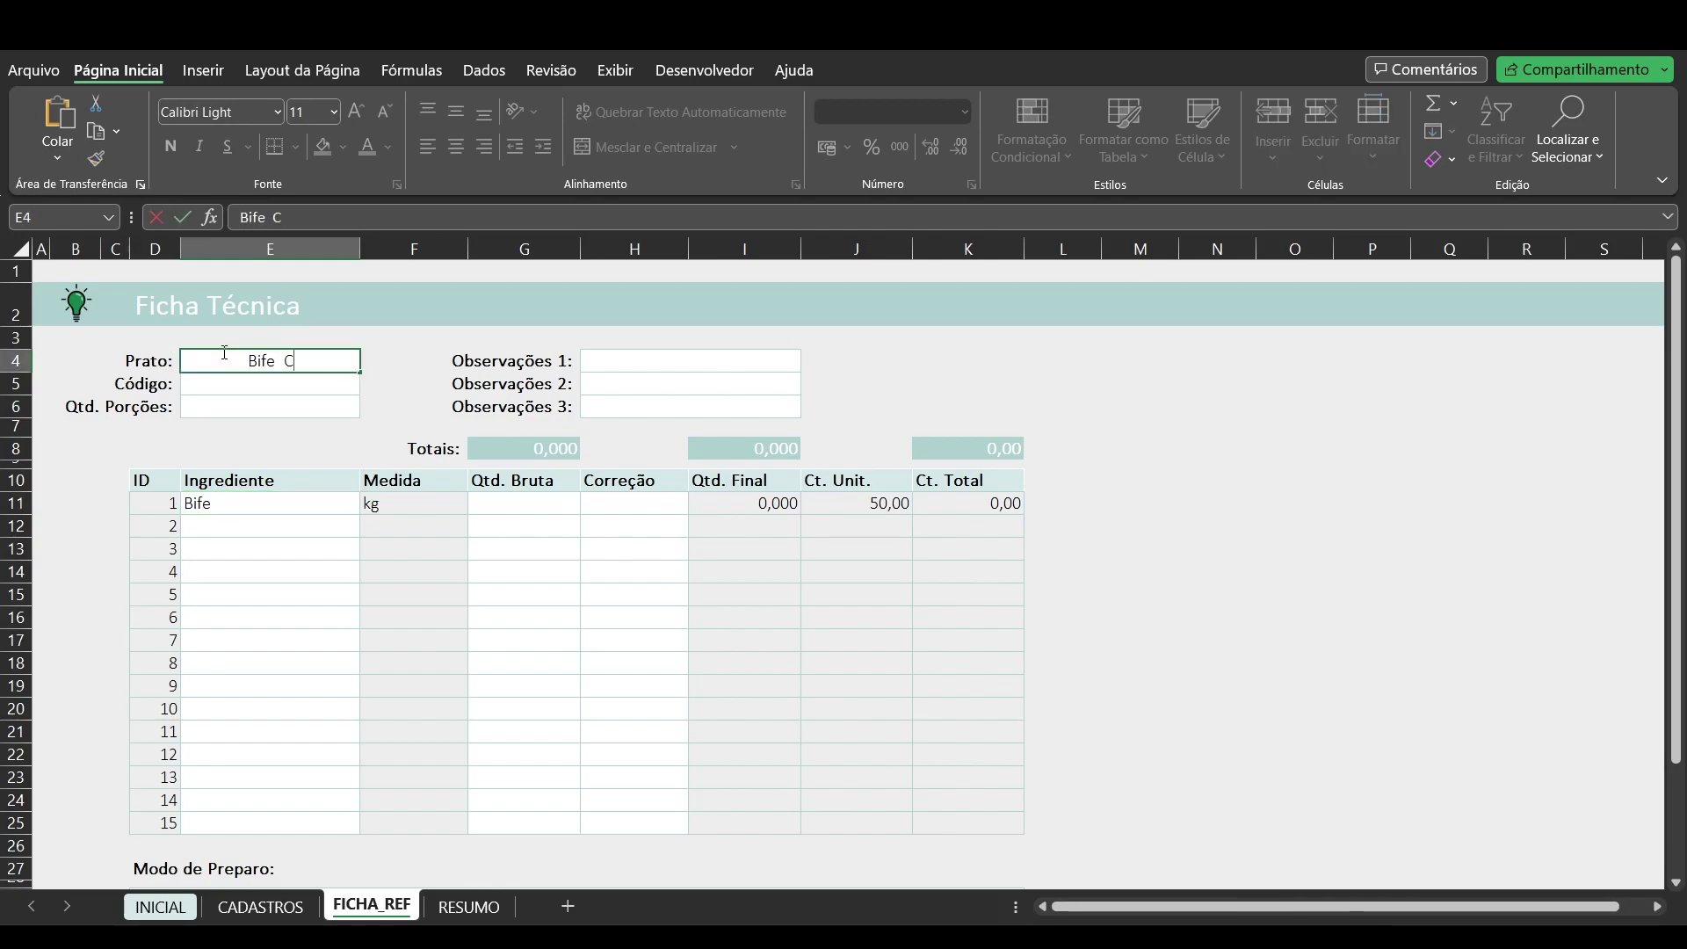
{"action": "type", "text": " Cavalo"}
{"action": "key", "text": "Return"}
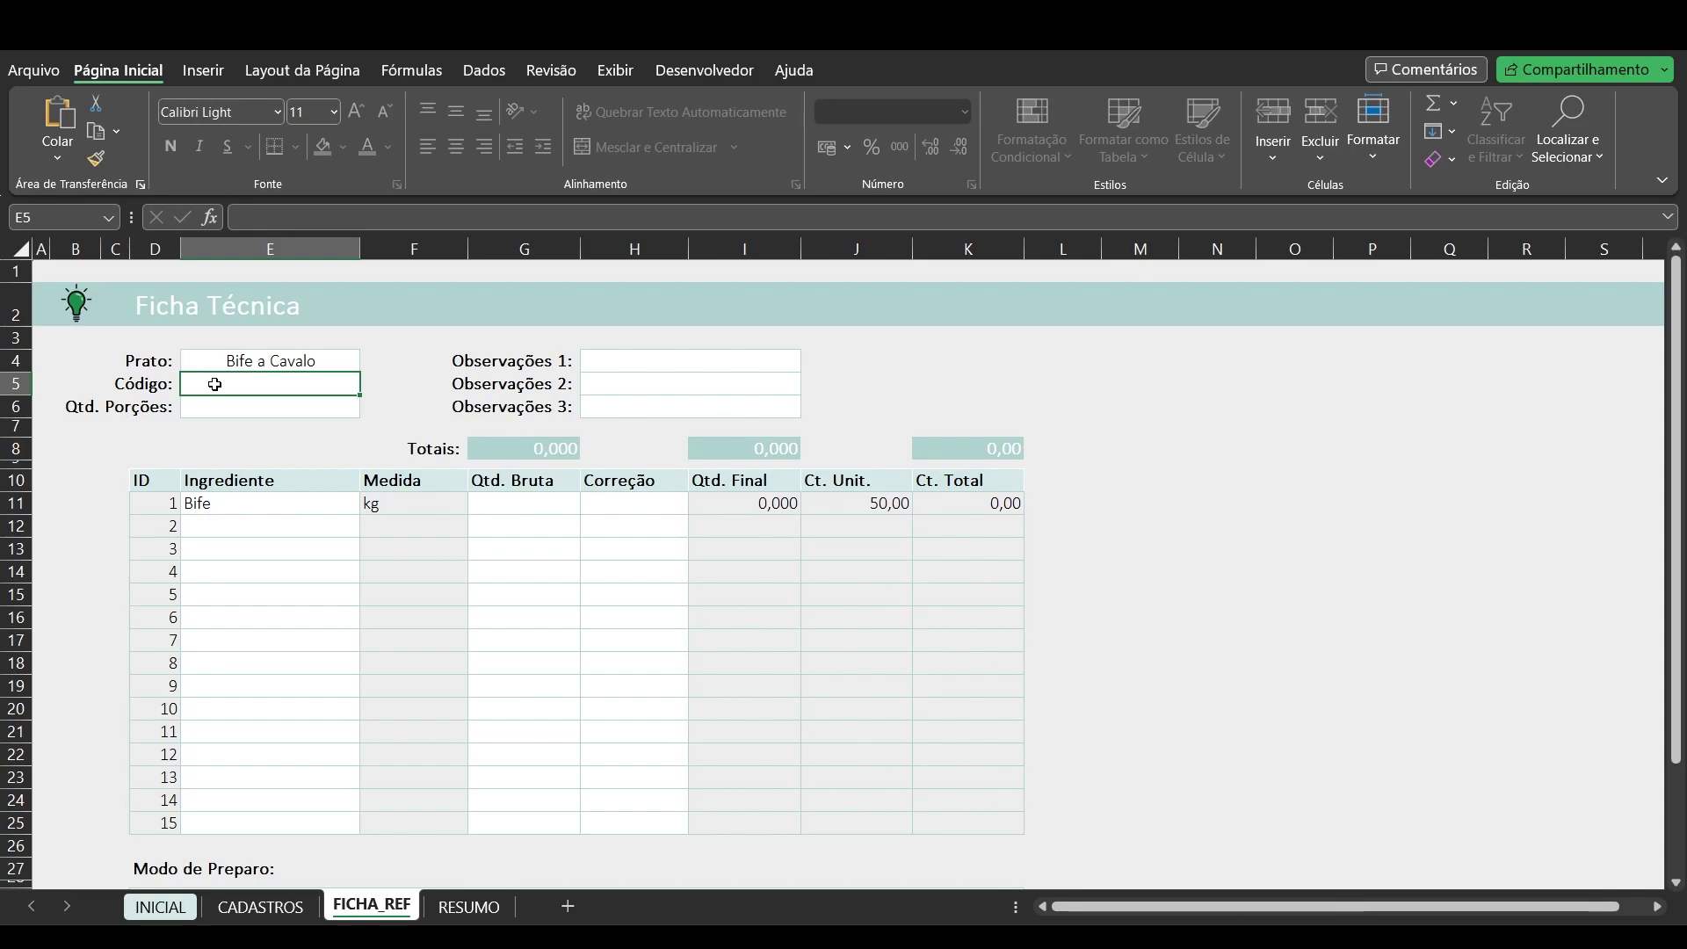
Step: Set the dish's Código to PRAT005 and its Qtd. Porções to 1
{"action": "type", "text": "PRAT005"}
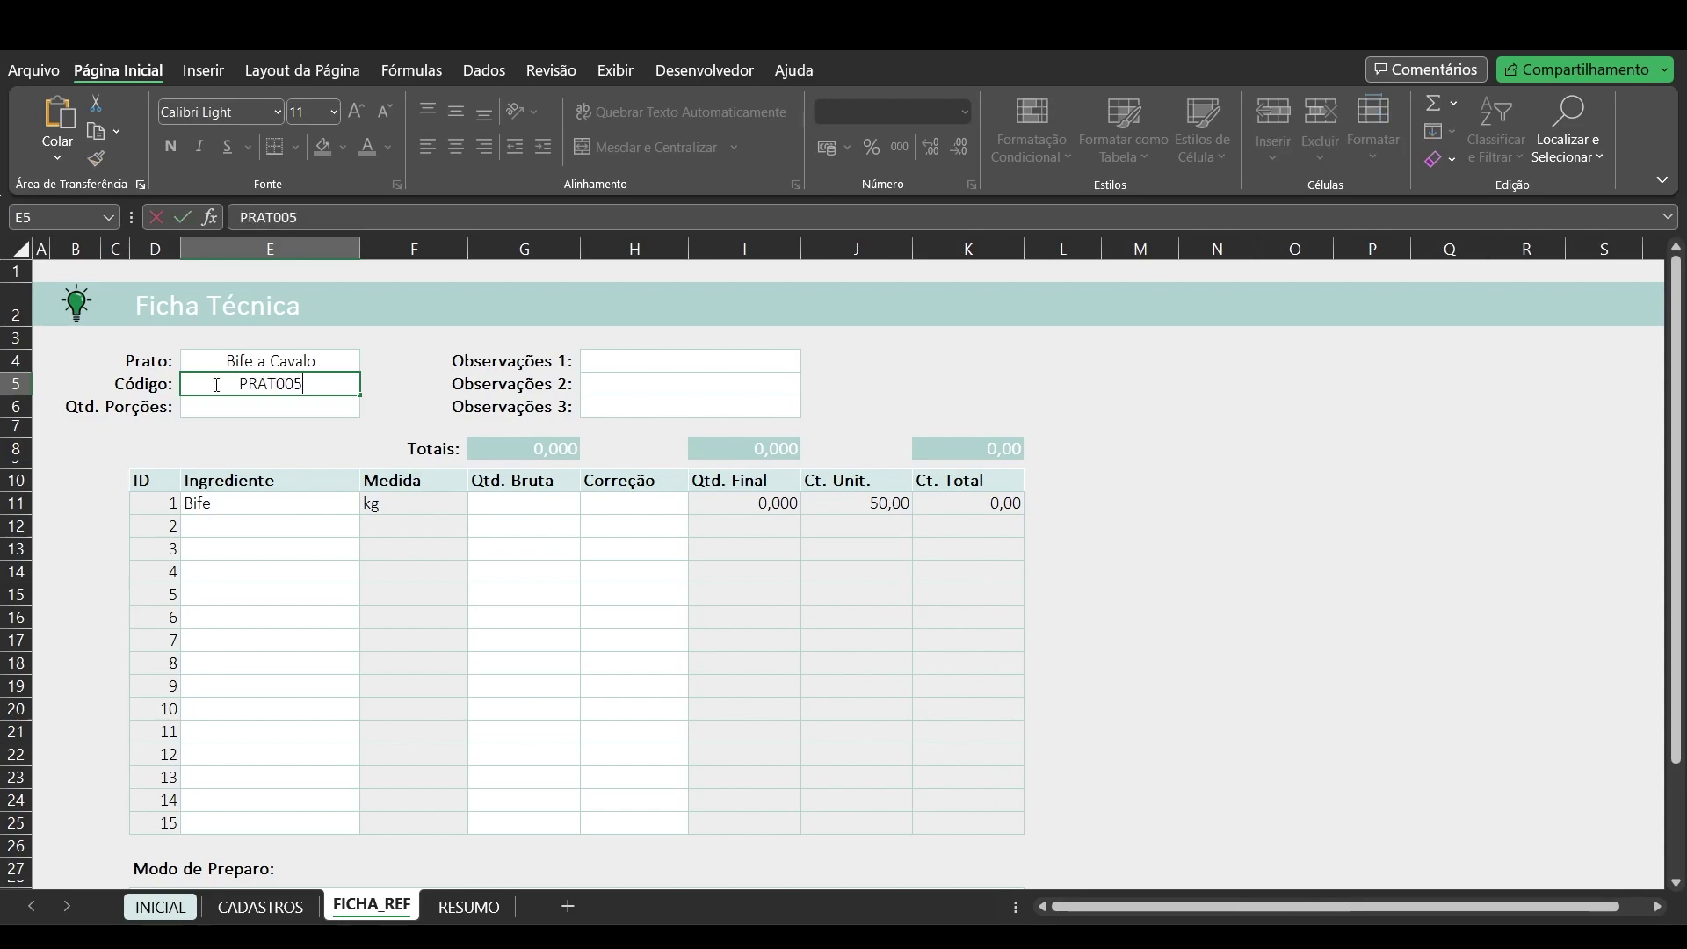
{"action": "key", "text": "Return"}
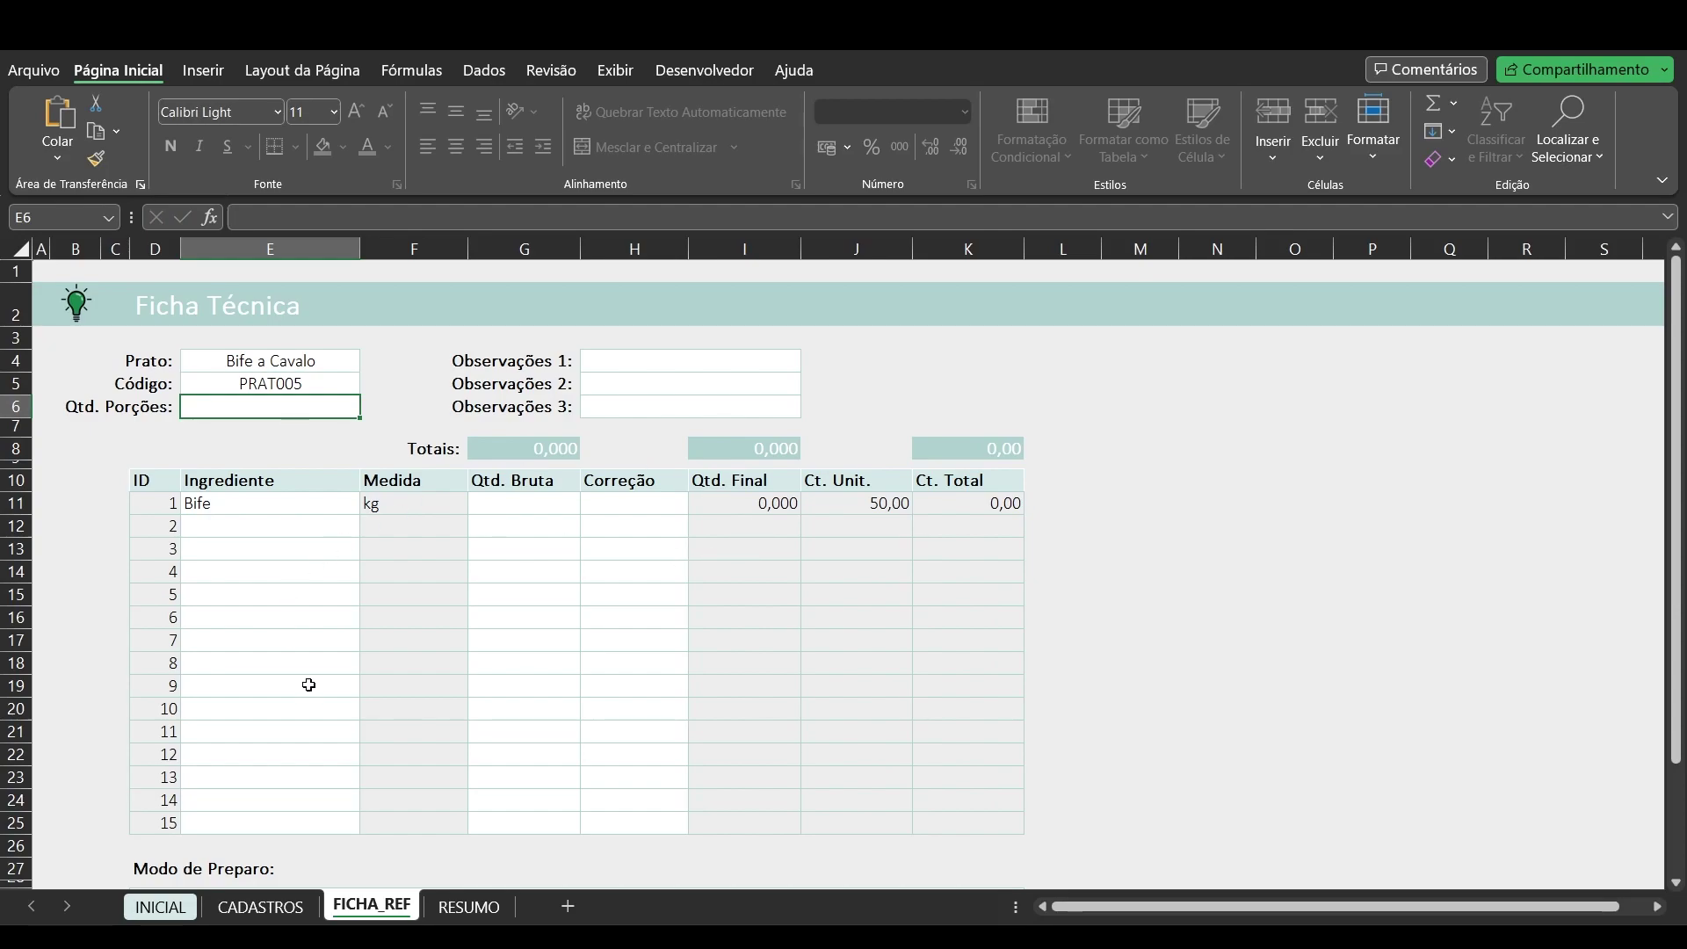
{"action": "type", "text": "1"}
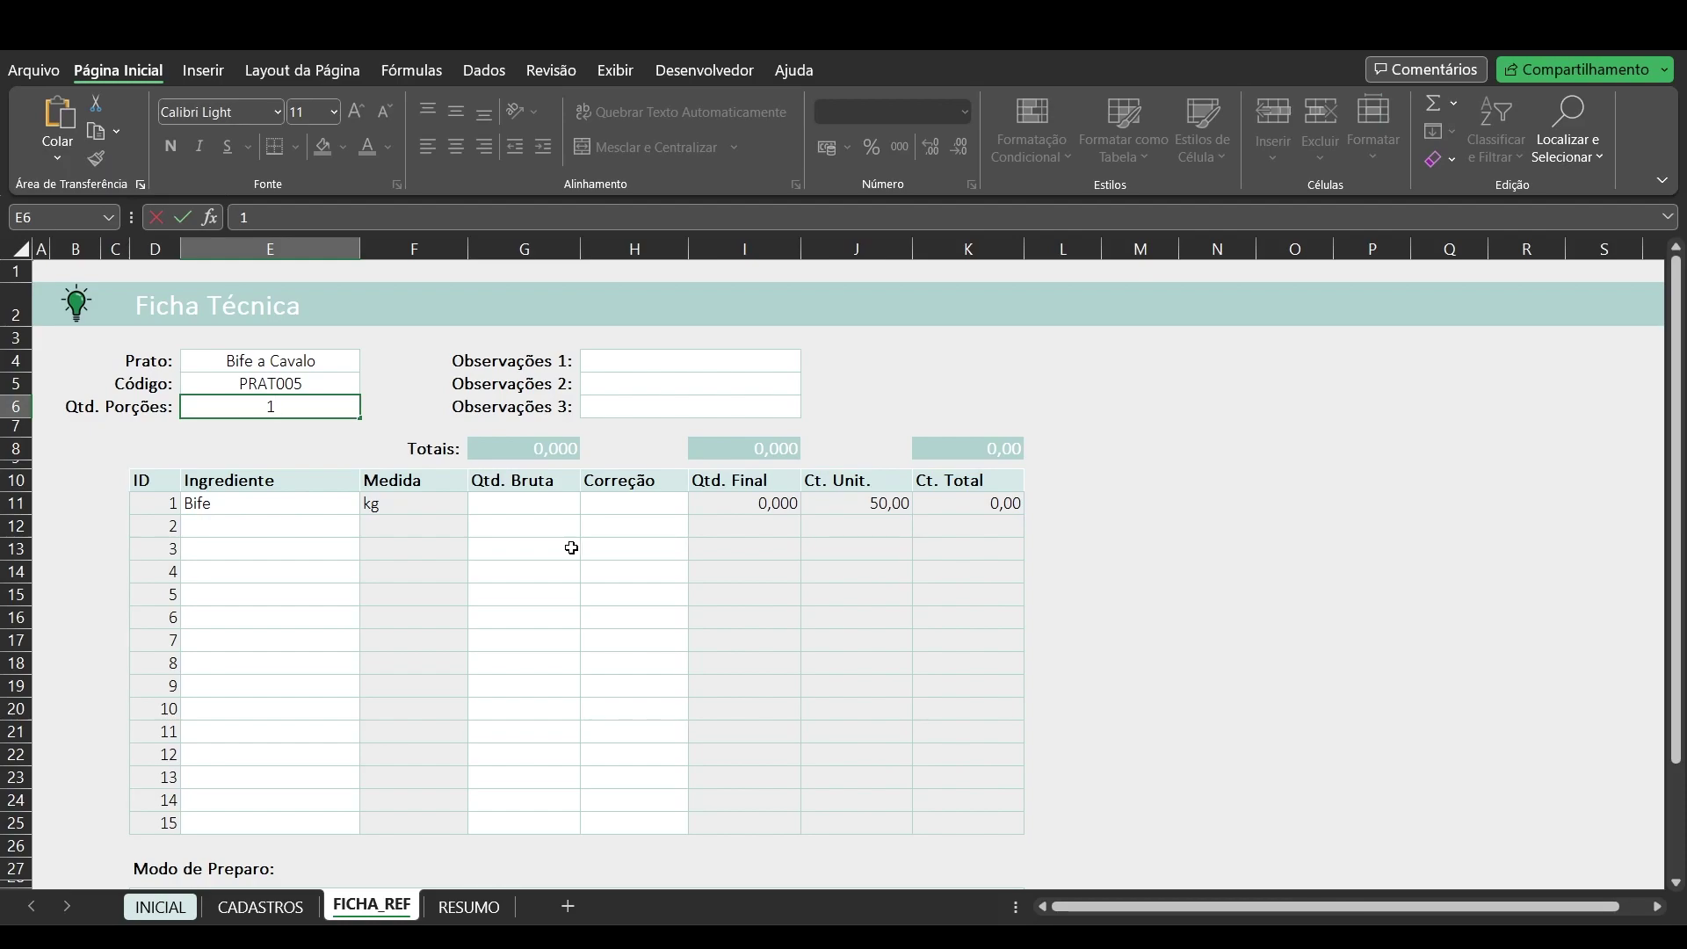
{"action": "left_click", "coordinate": [311, 384]}
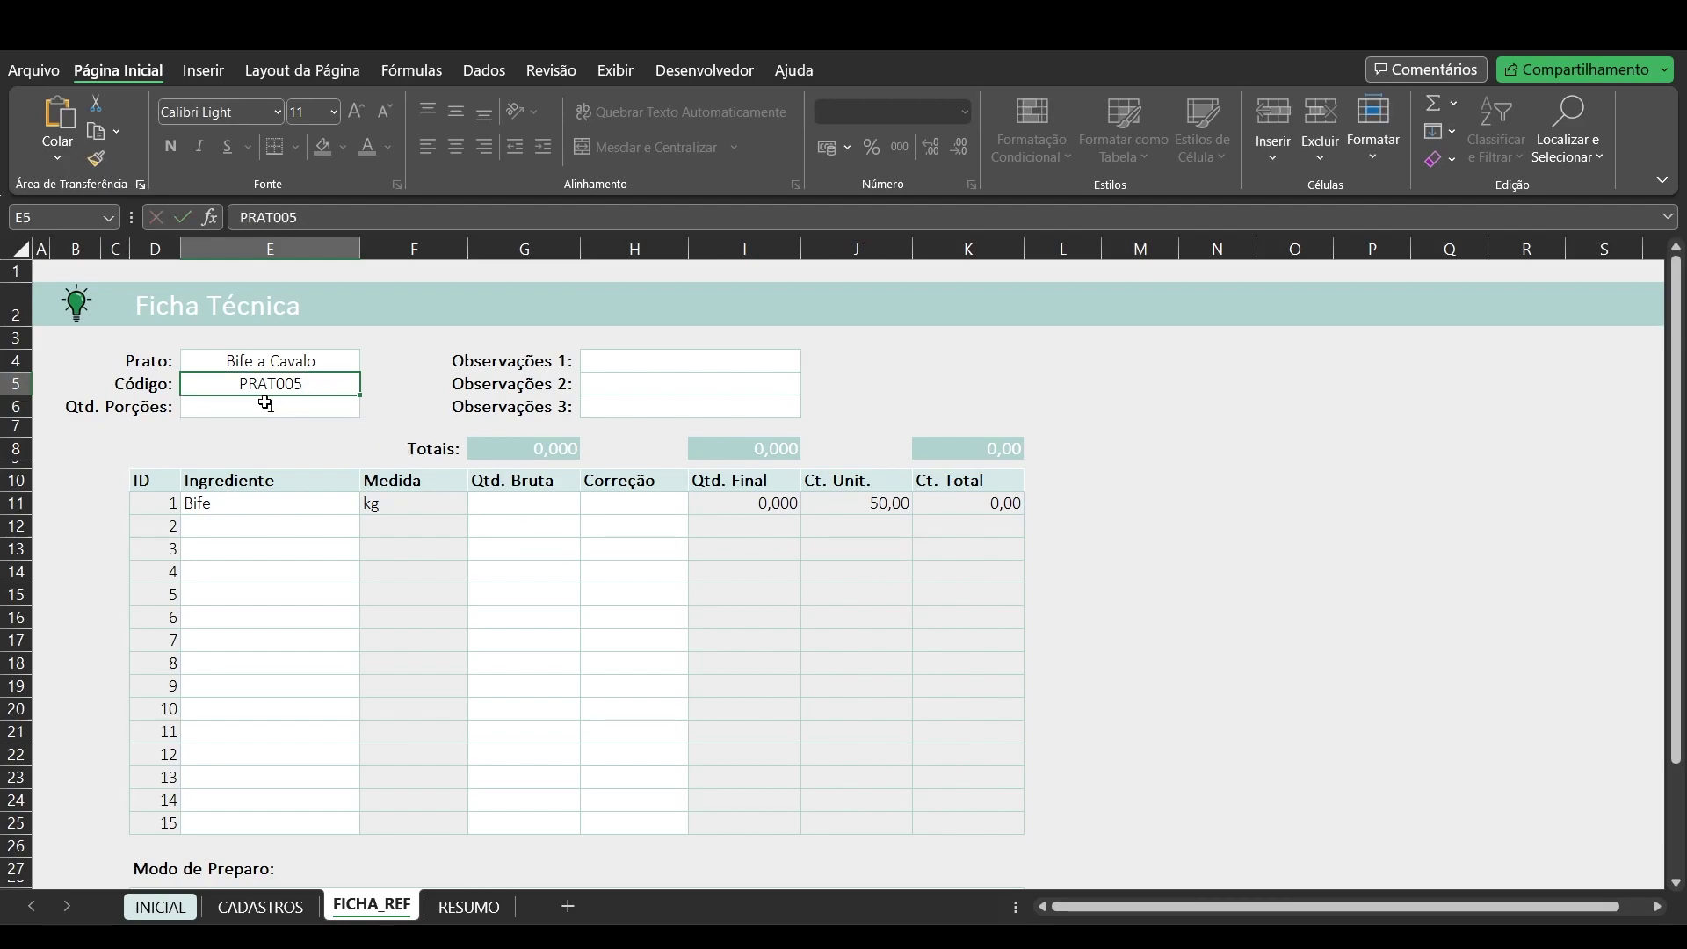
Step: Review the Prato, Código and Qtd. Porções fields and the three Observações fields of the Ficha Técnica
{"action": "left_click_drag", "start_coordinate": [682, 361], "coordinate": [697, 404]}
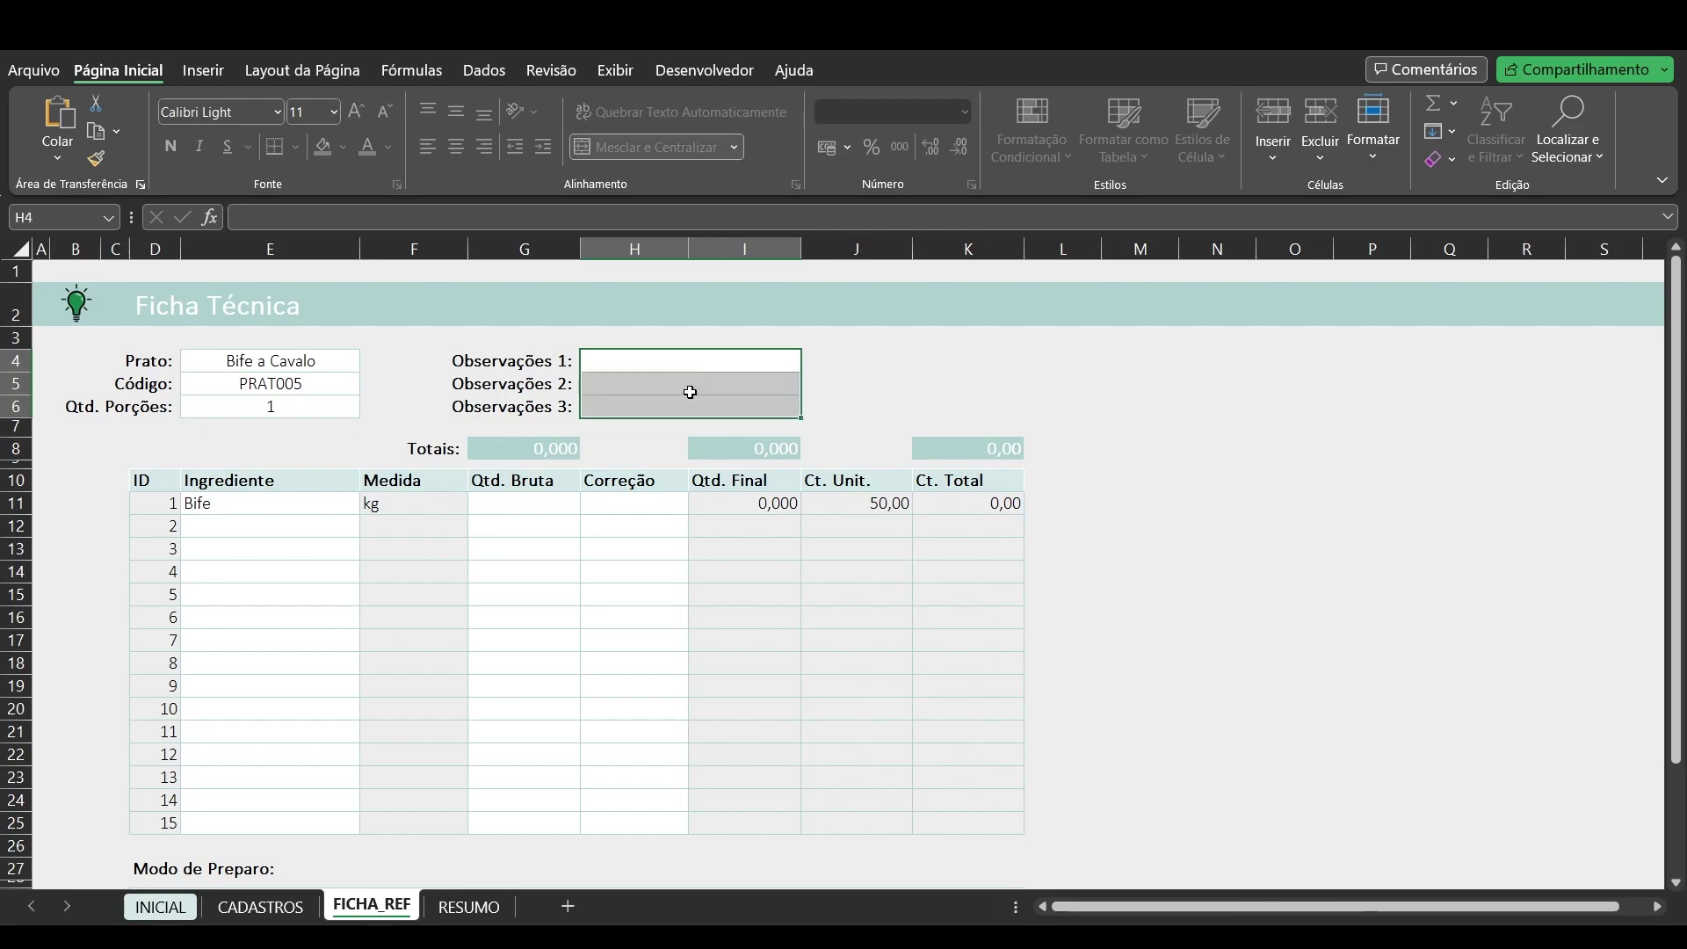
{"action": "left_click", "coordinate": [187, 356]}
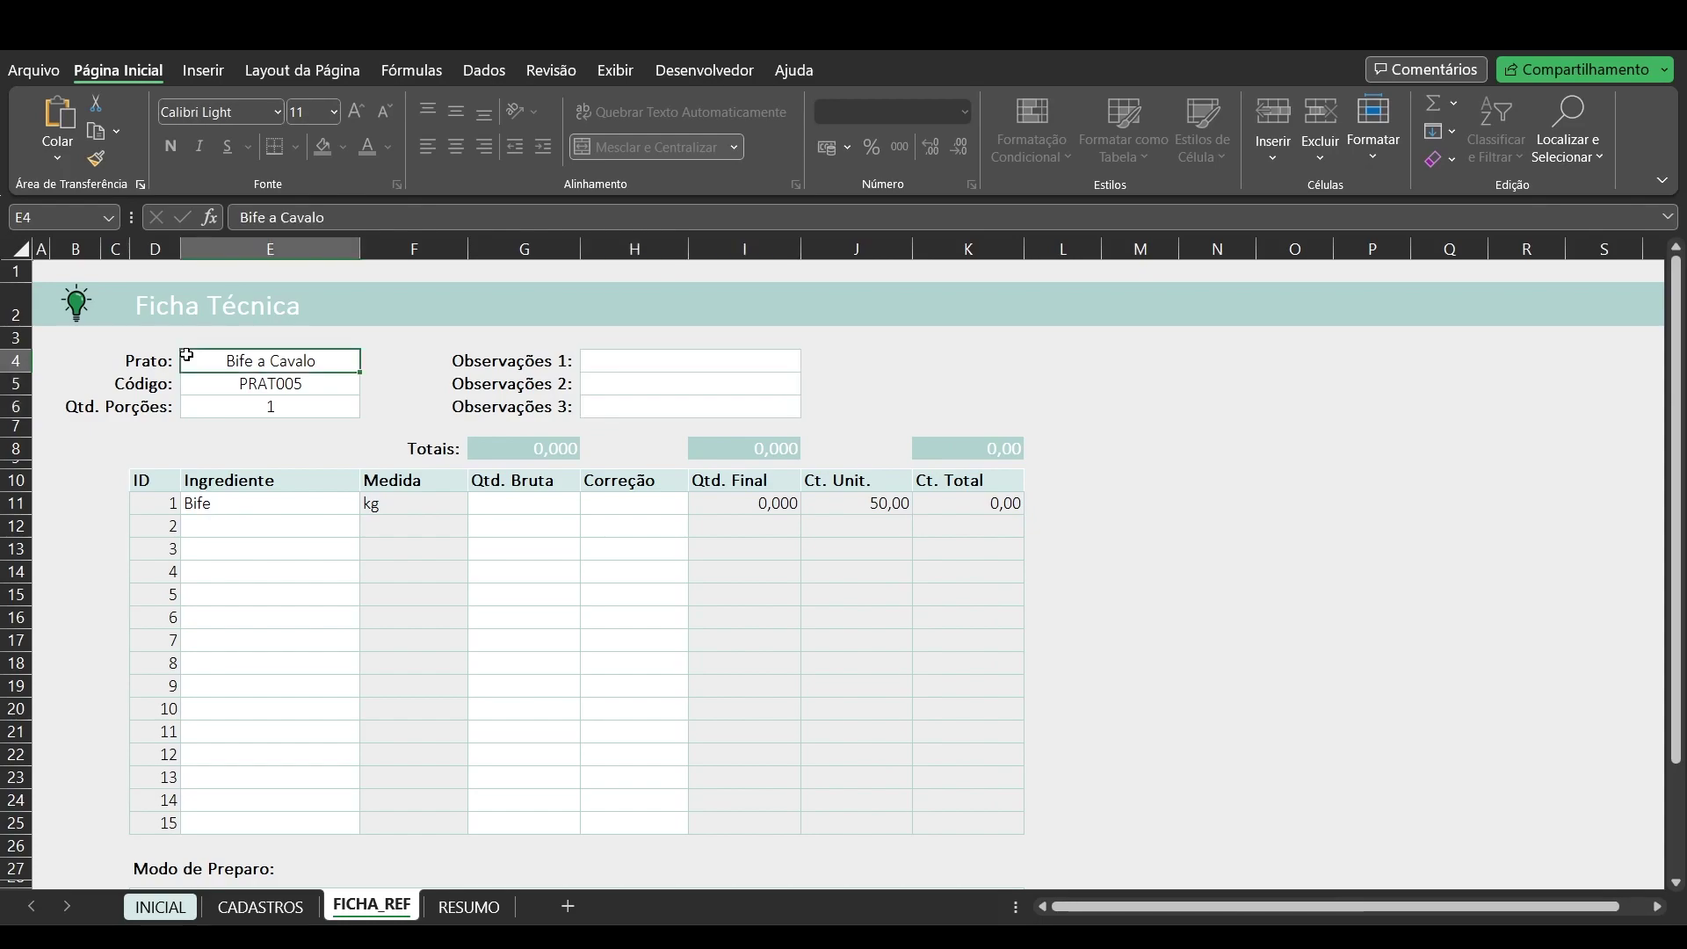
{"action": "left_click", "coordinate": [198, 383]}
{"action": "left_click", "coordinate": [204, 406]}
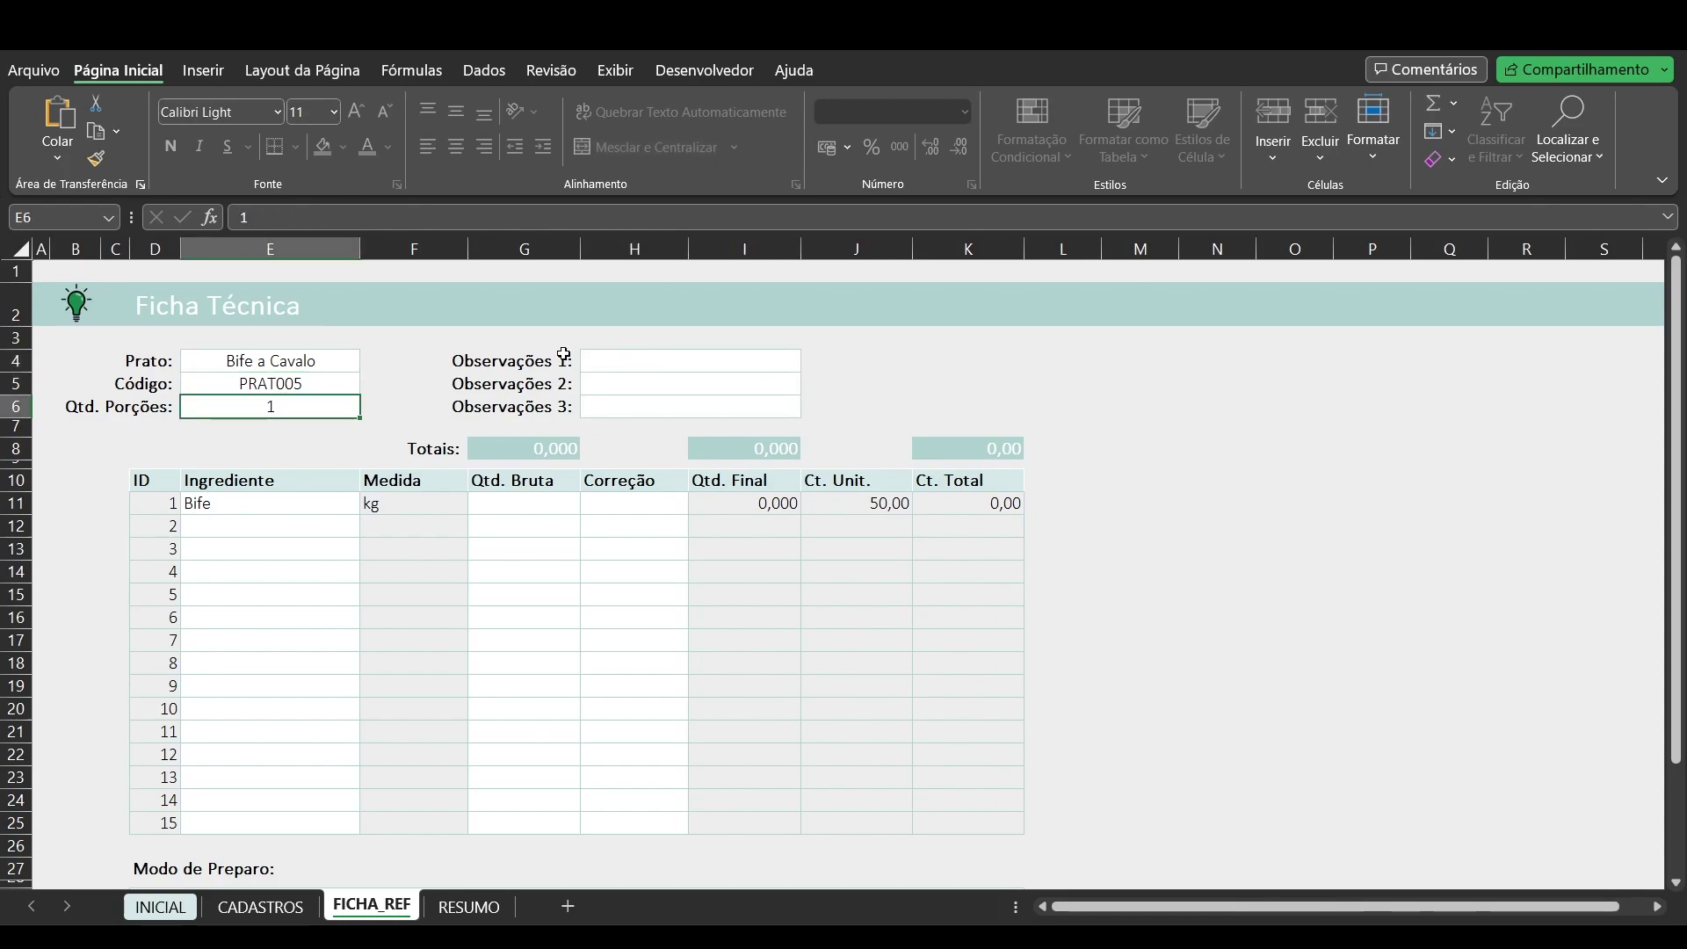
{"action": "left_click", "coordinate": [647, 359]}
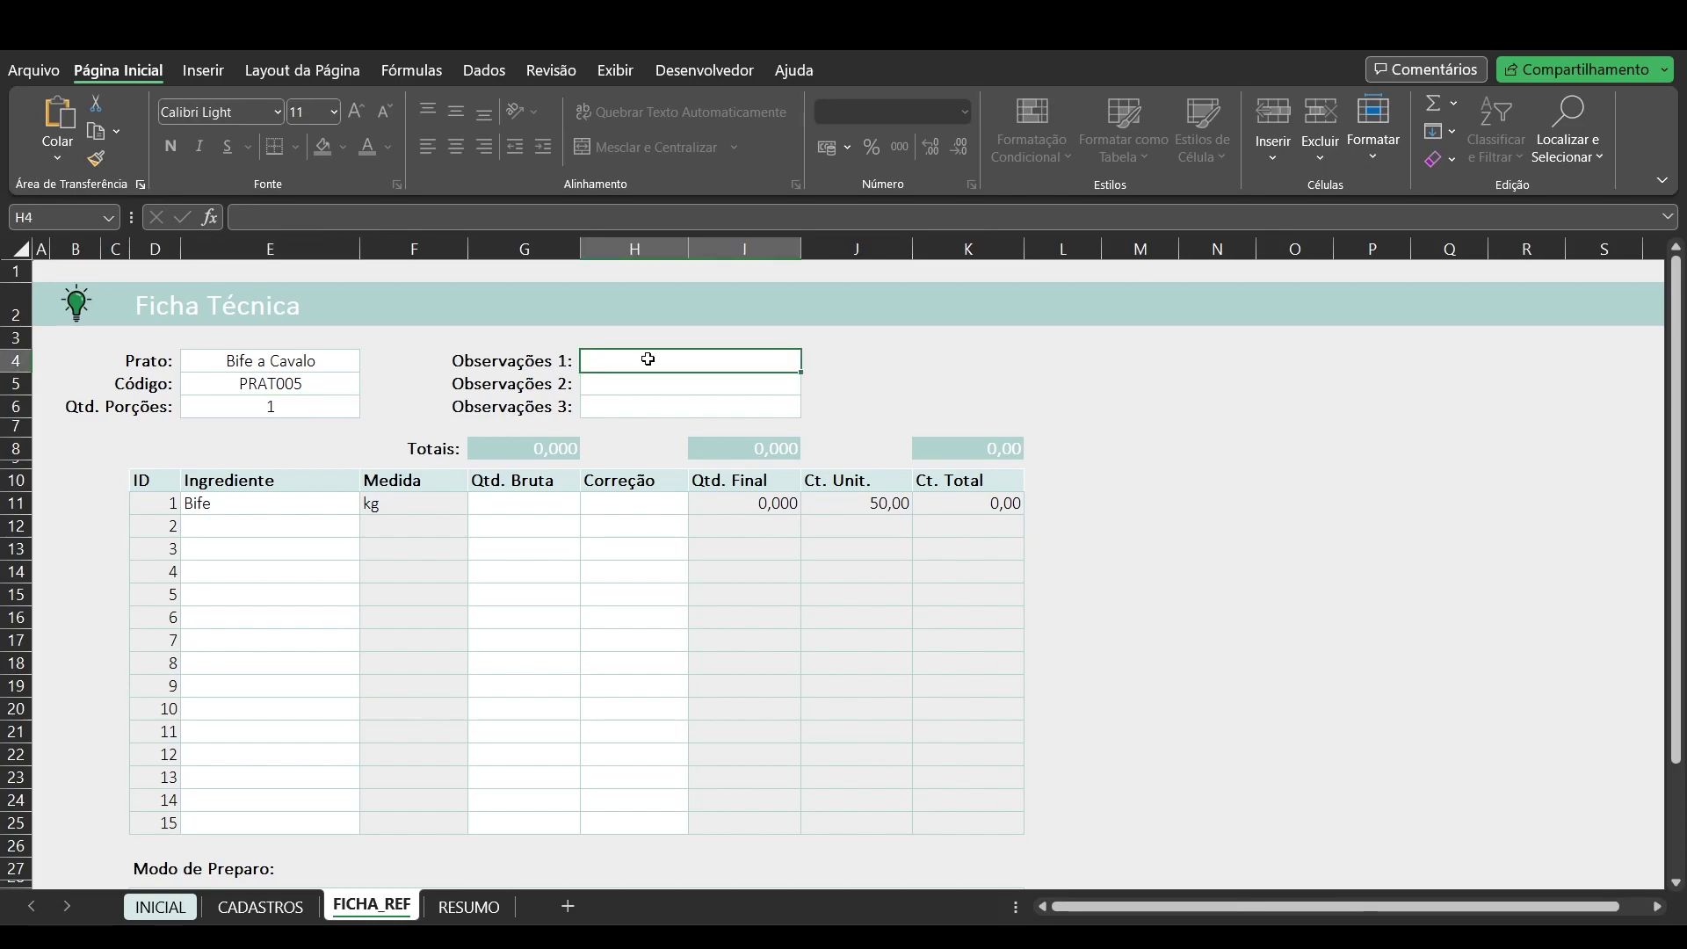
{"action": "left_click", "coordinate": [563, 381]}
{"action": "left_click", "coordinate": [587, 387]}
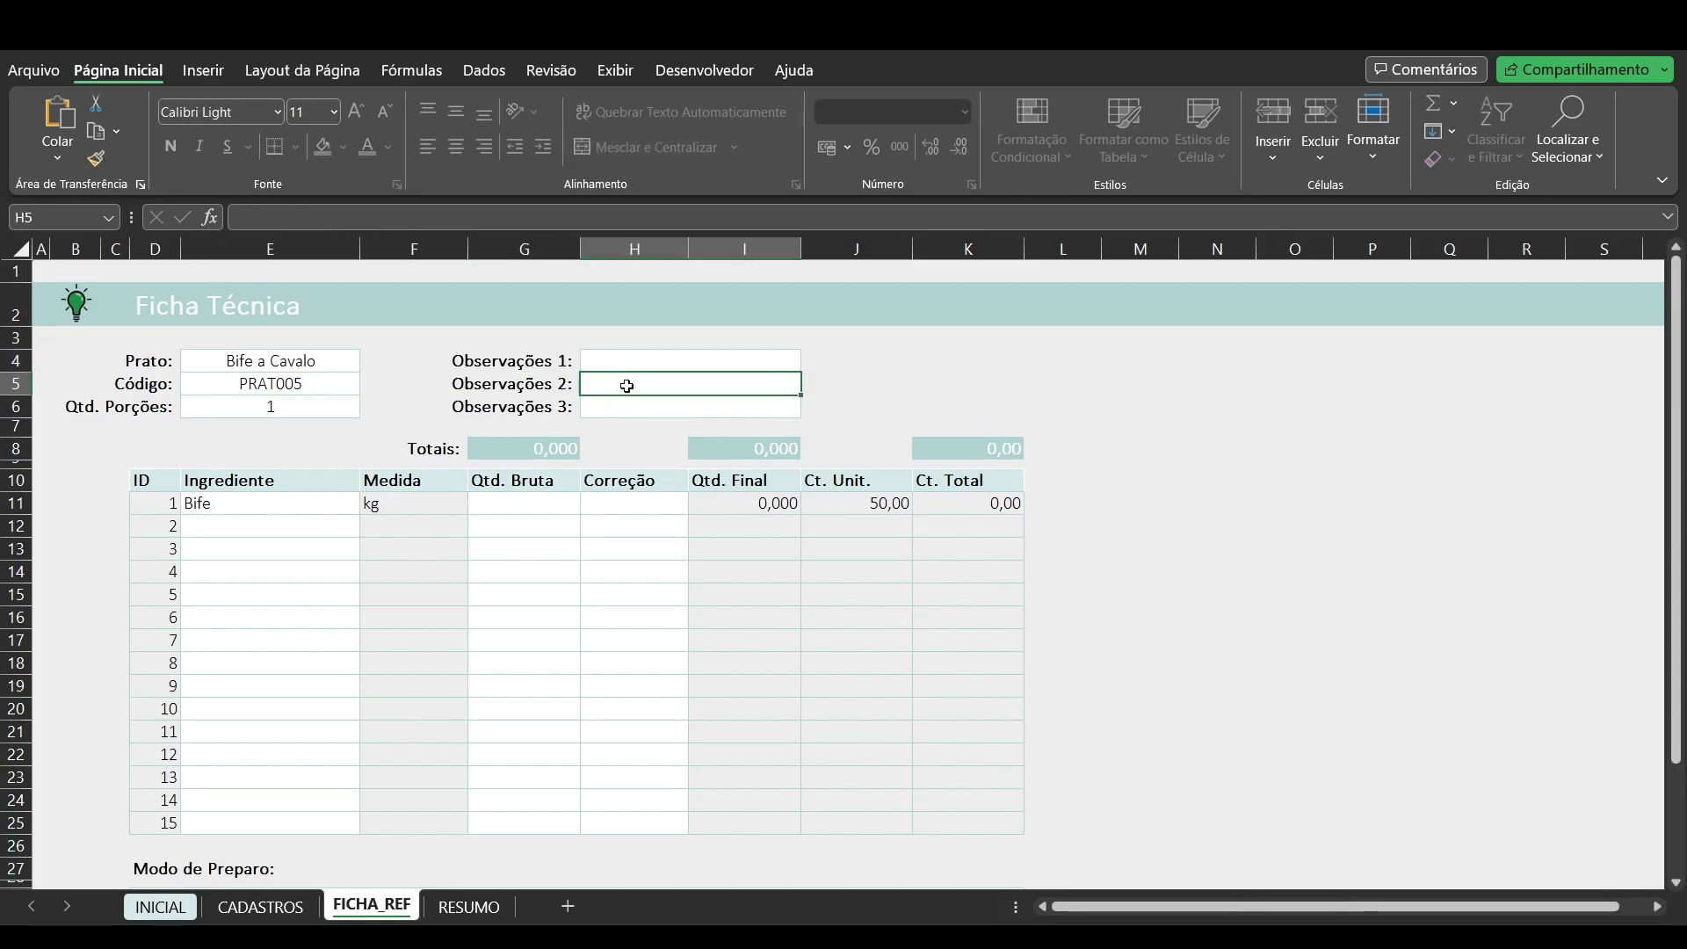
{"action": "left_click", "coordinate": [557, 402]}
{"action": "left_click", "coordinate": [628, 407]}
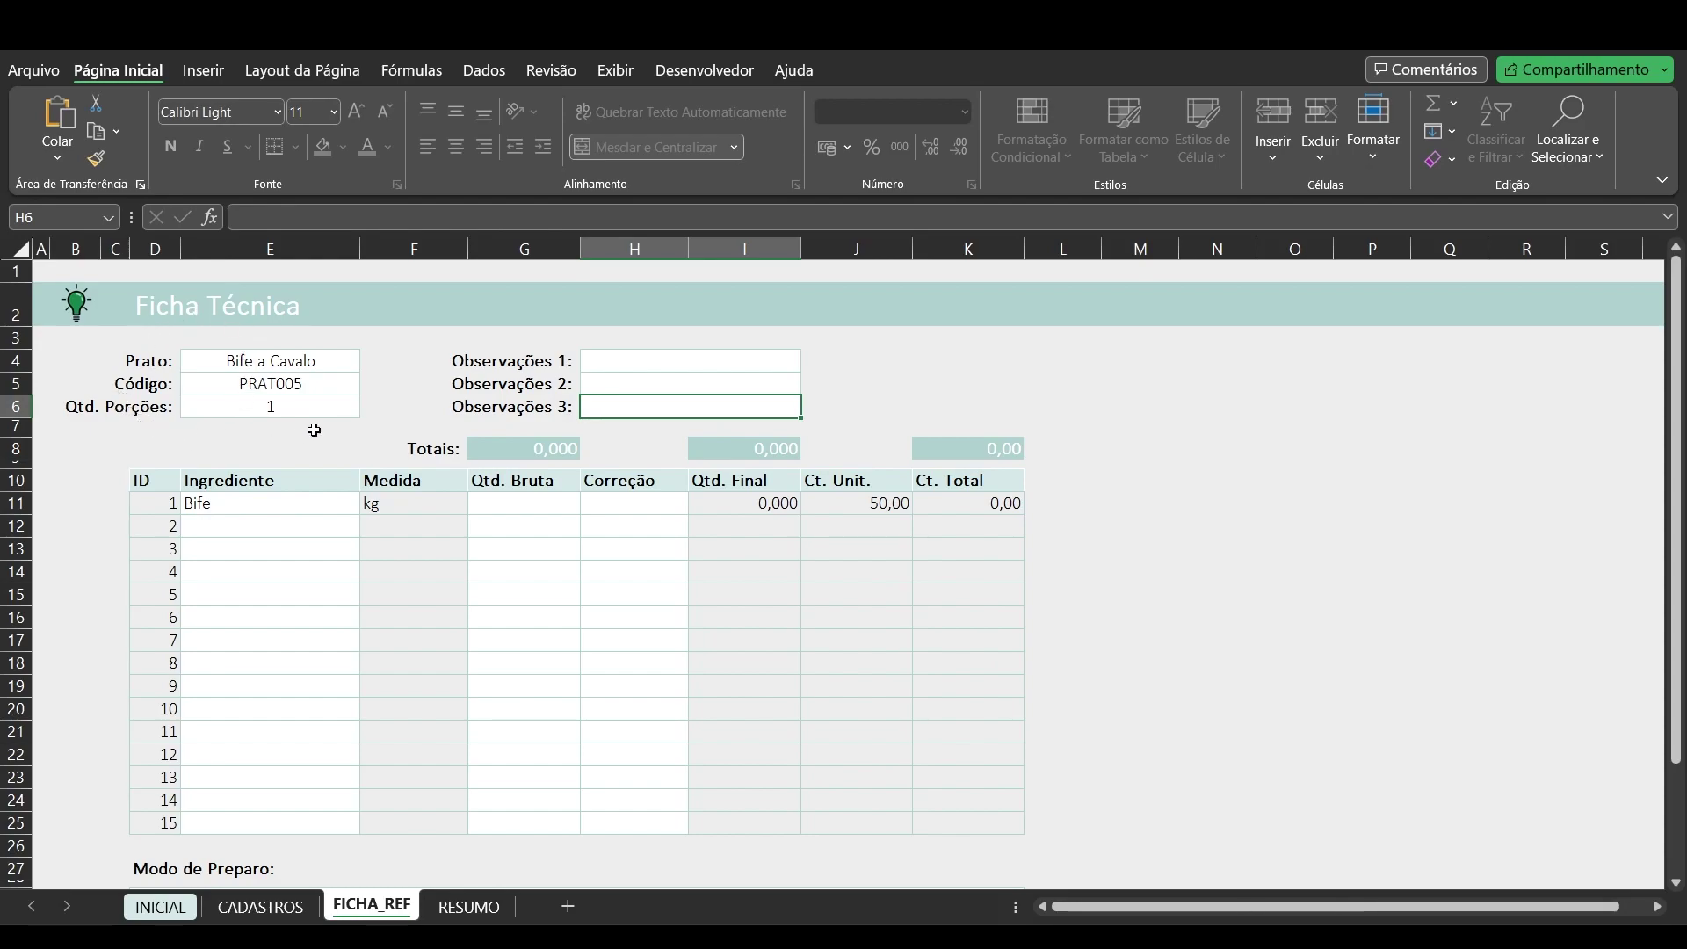
Step: Choose Bife as the first ingredient and Ovo as the second in the Ficha Técnica table
{"action": "left_click", "coordinate": [283, 506]}
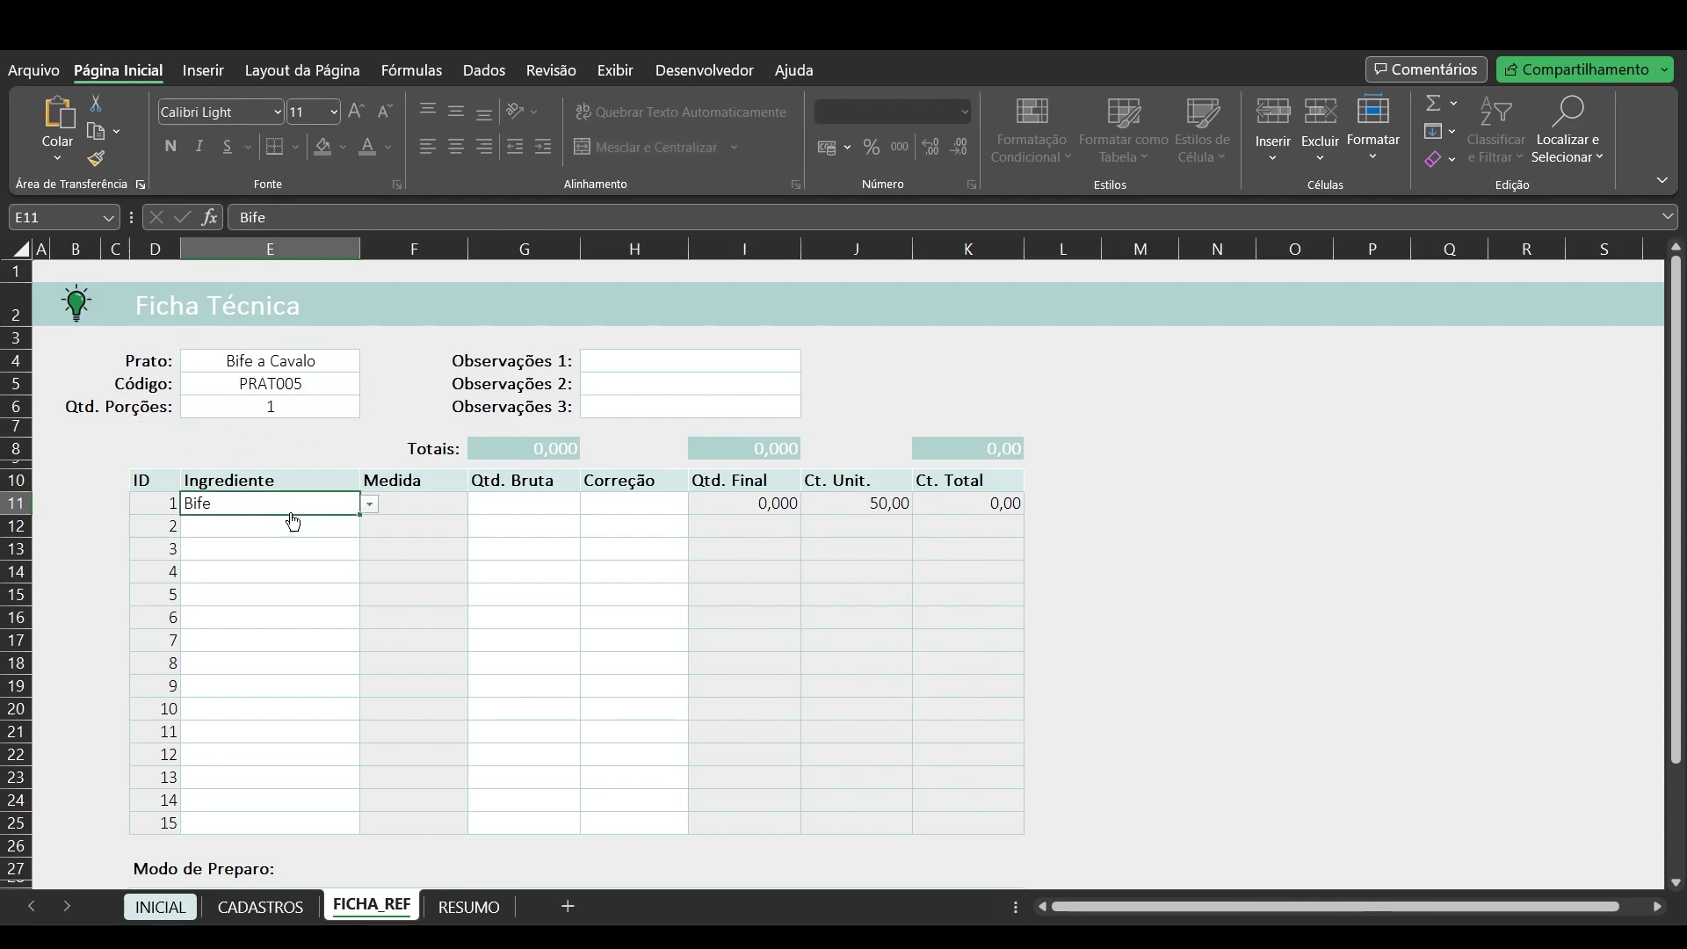
{"action": "left_click", "coordinate": [369, 505]}
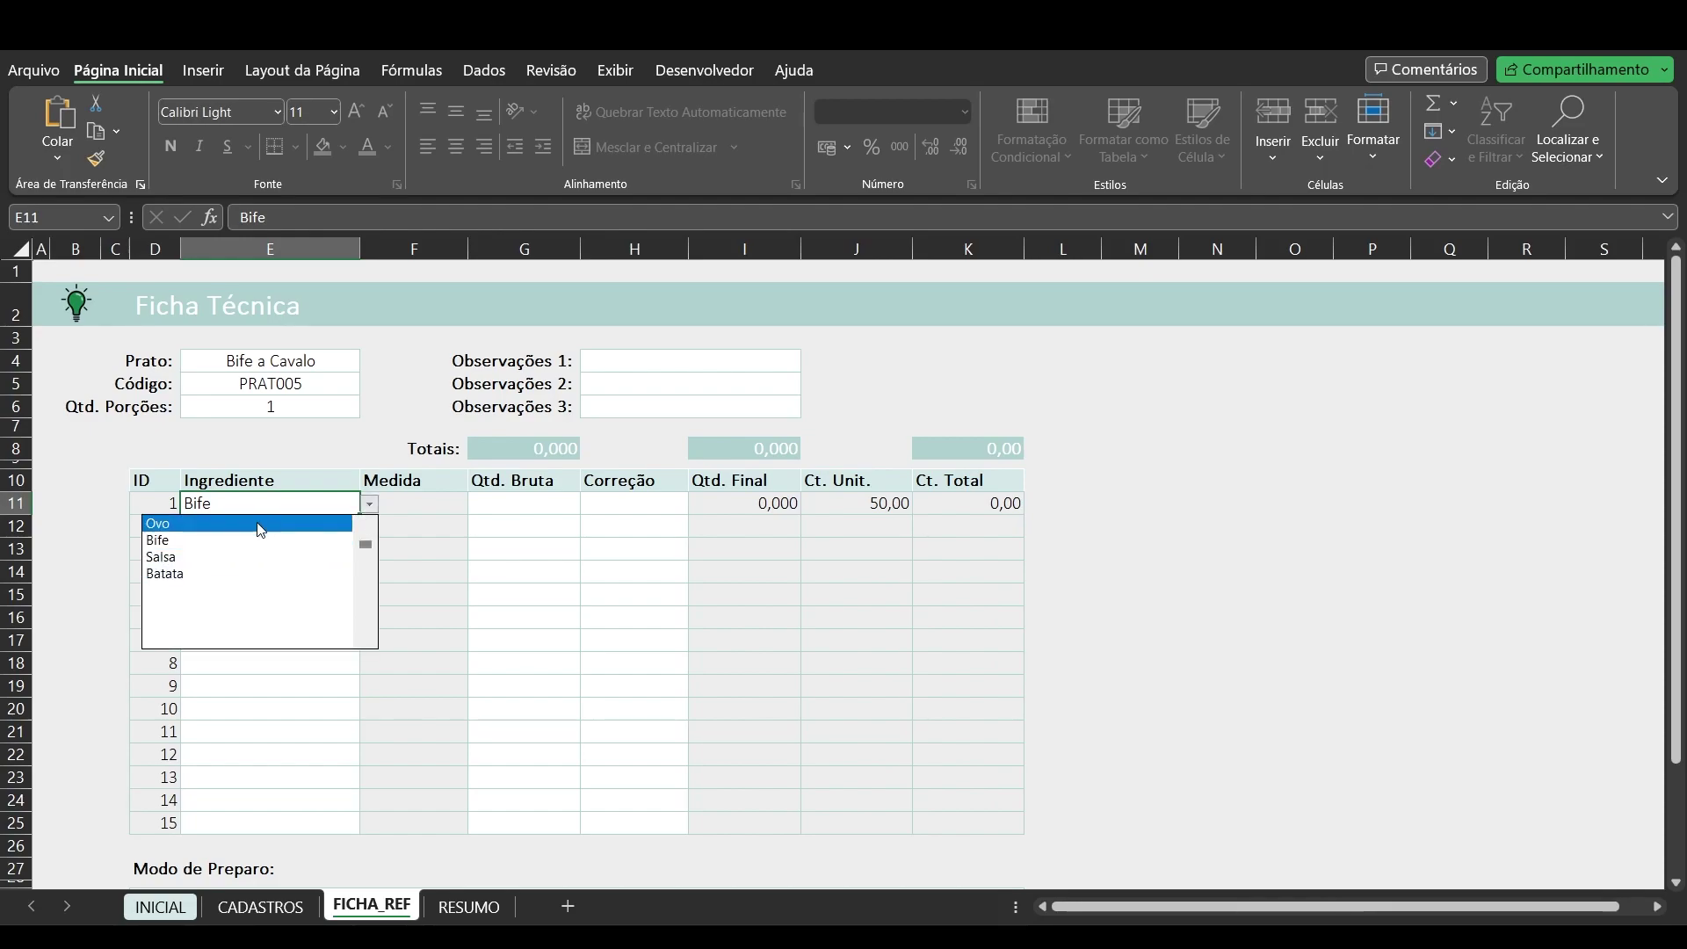
{"action": "left_click", "coordinate": [300, 536]}
{"action": "left_click", "coordinate": [370, 528]}
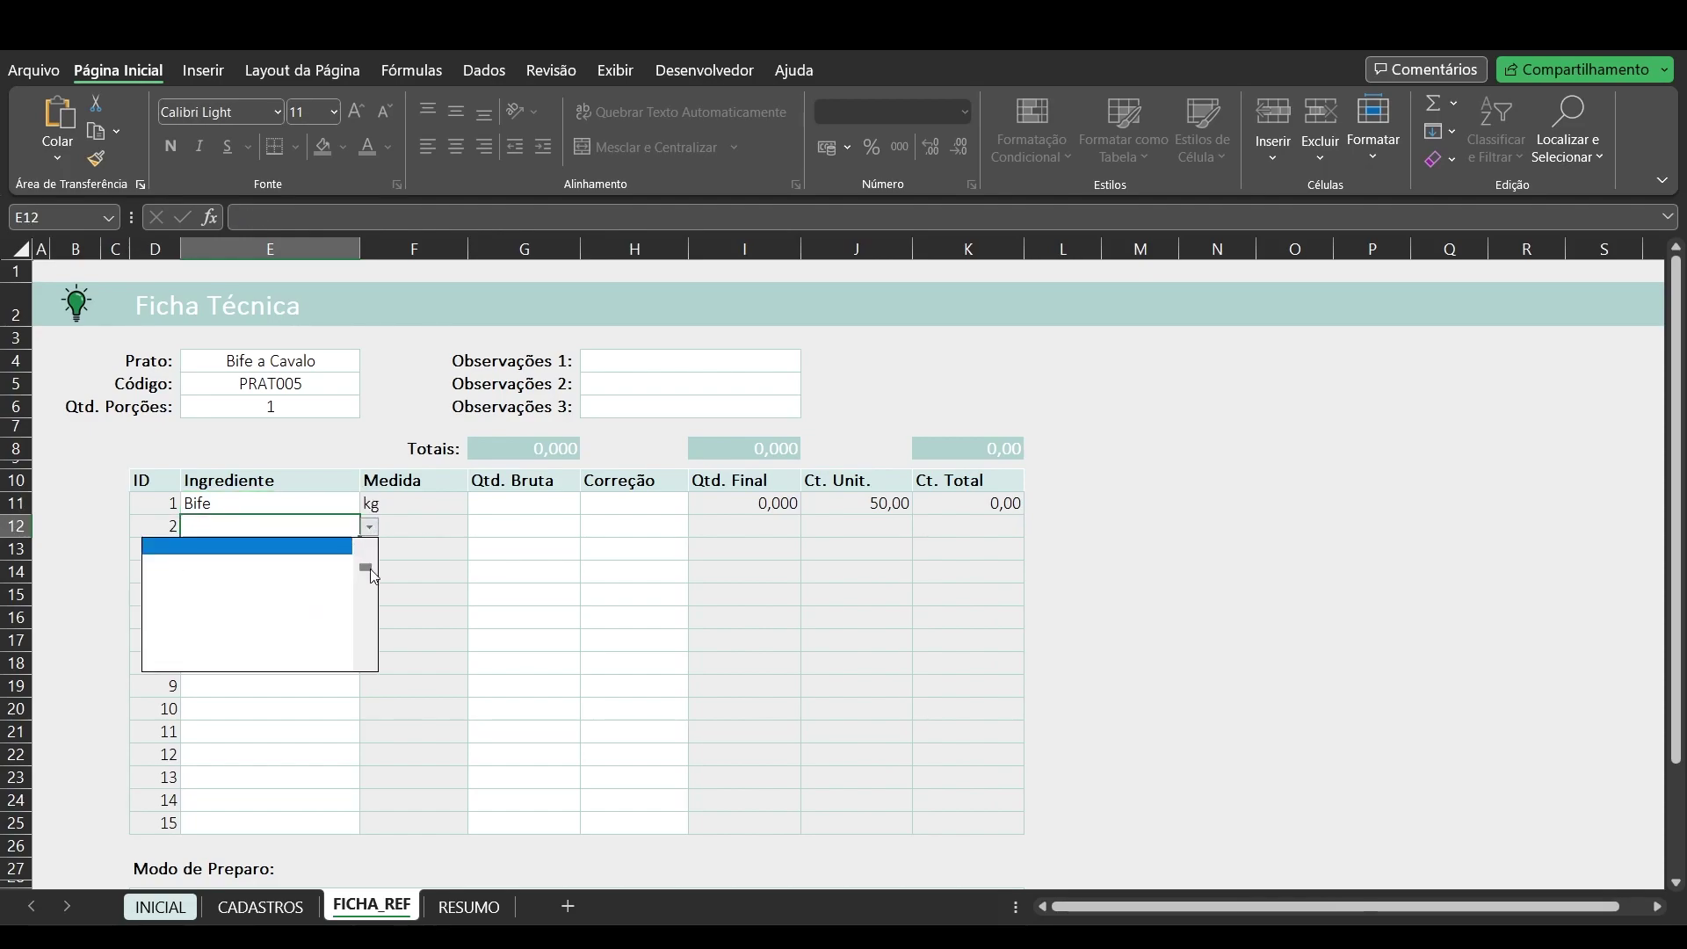
{"action": "left_click", "coordinate": [225, 547]}
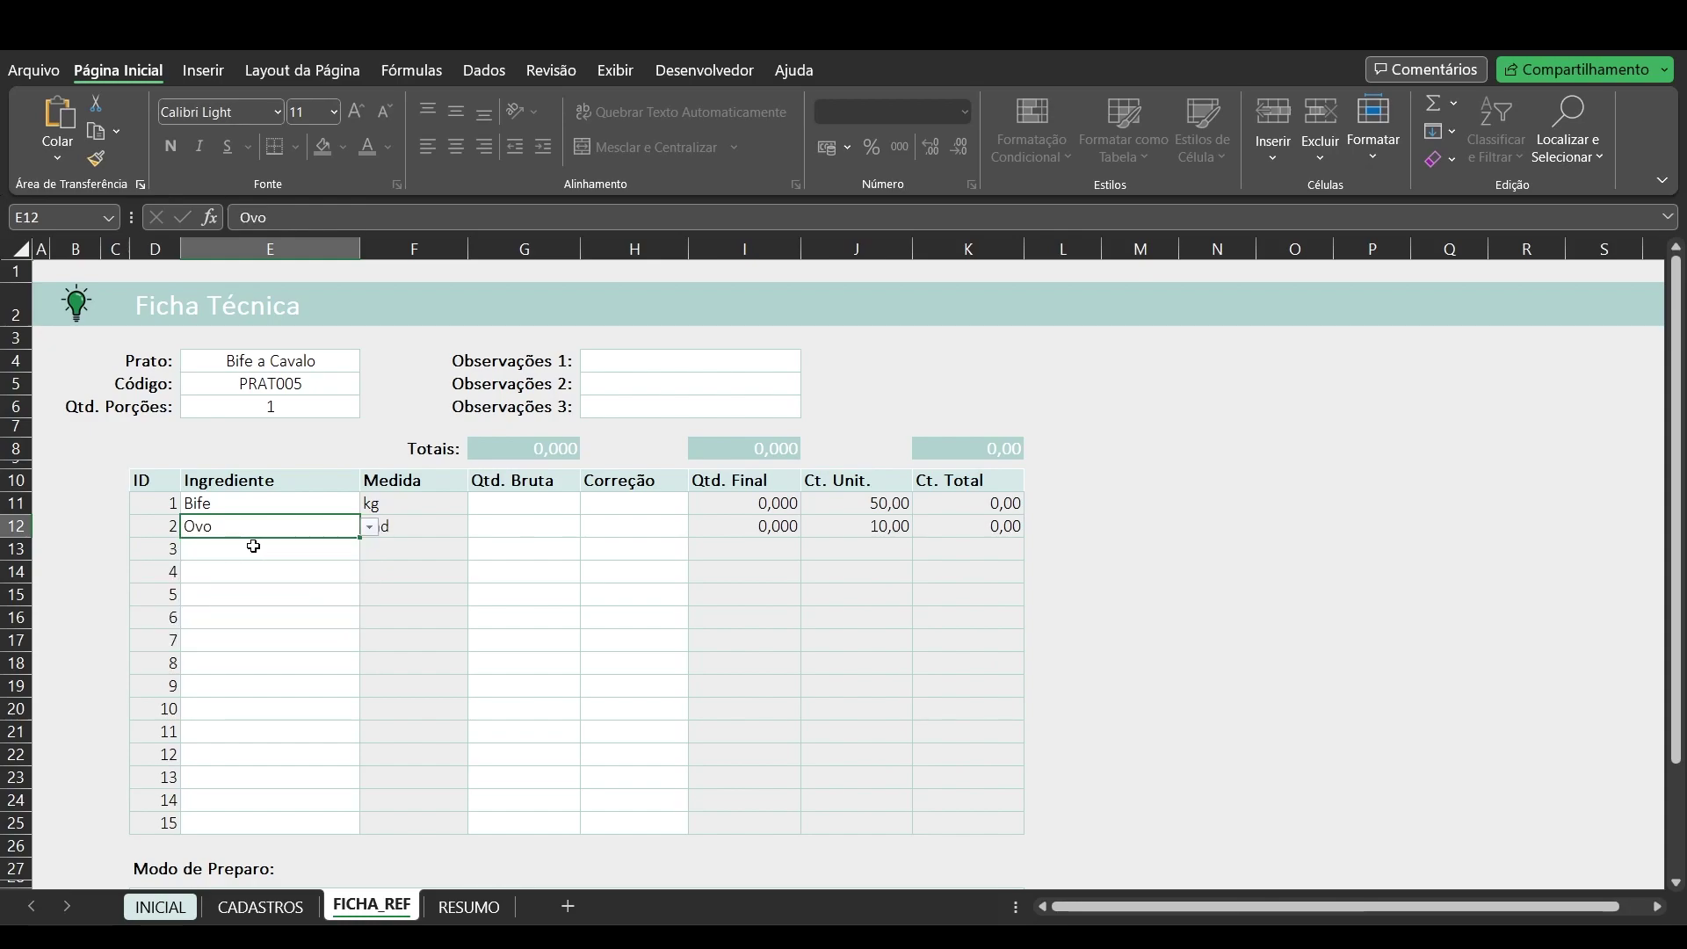
Step: Choose Batata as the third ingredient in the Ficha Técnica table
{"action": "left_click", "coordinate": [252, 546]}
{"action": "left_click", "coordinate": [369, 550]}
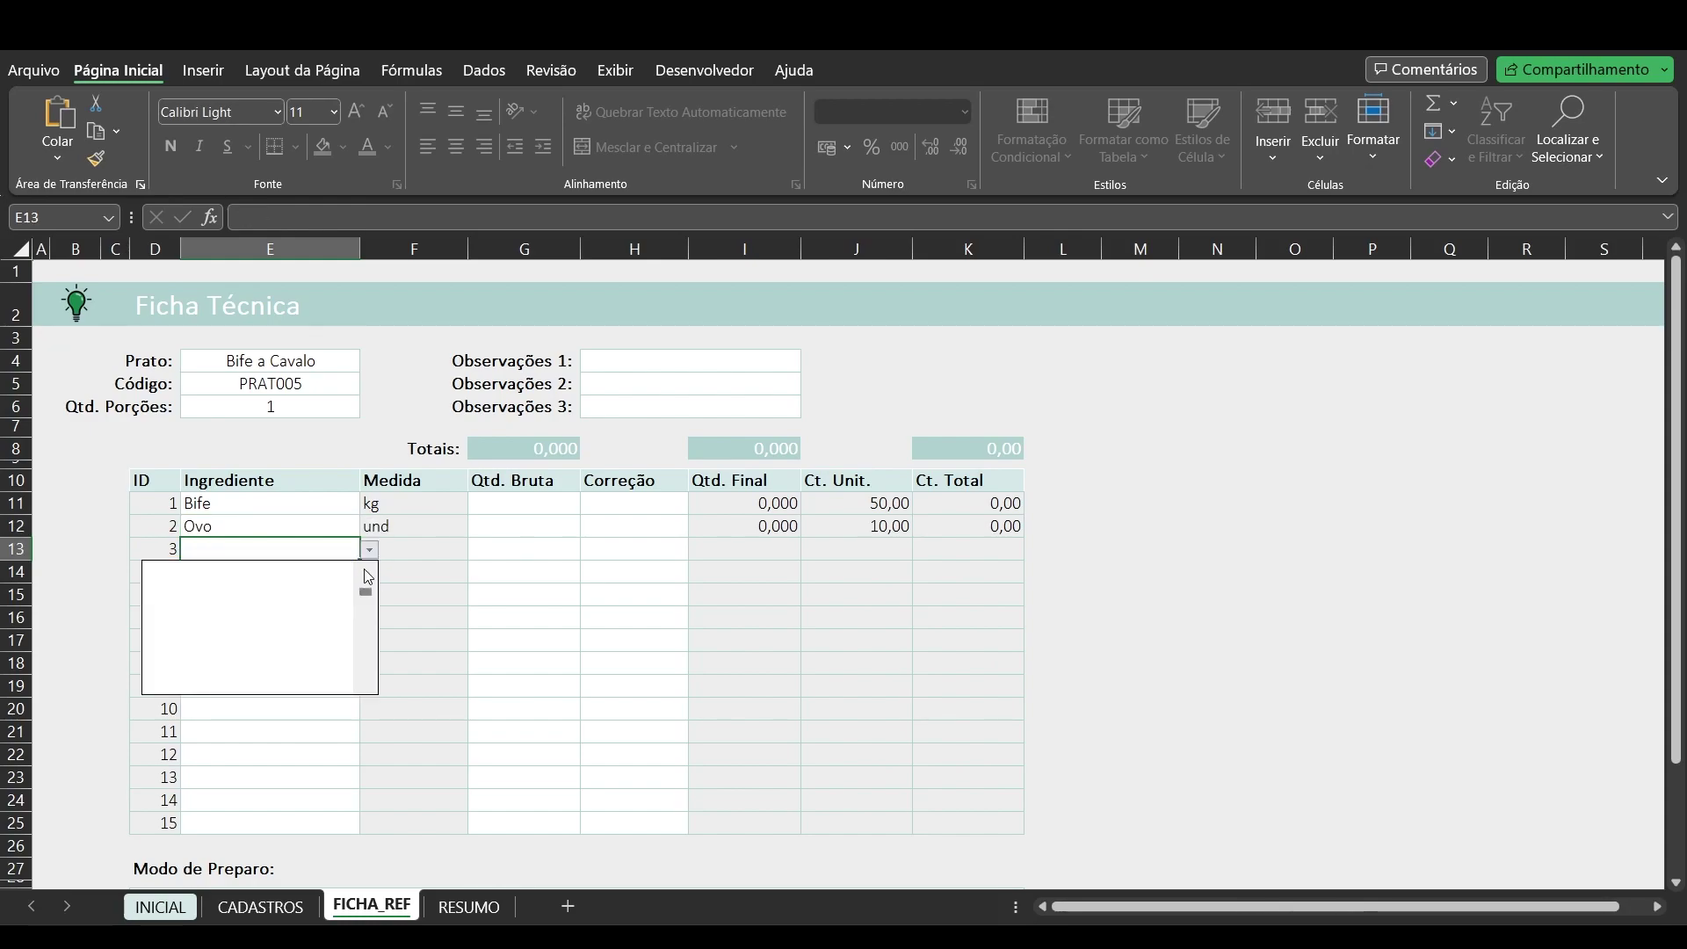
{"action": "left_click", "coordinate": [234, 618]}
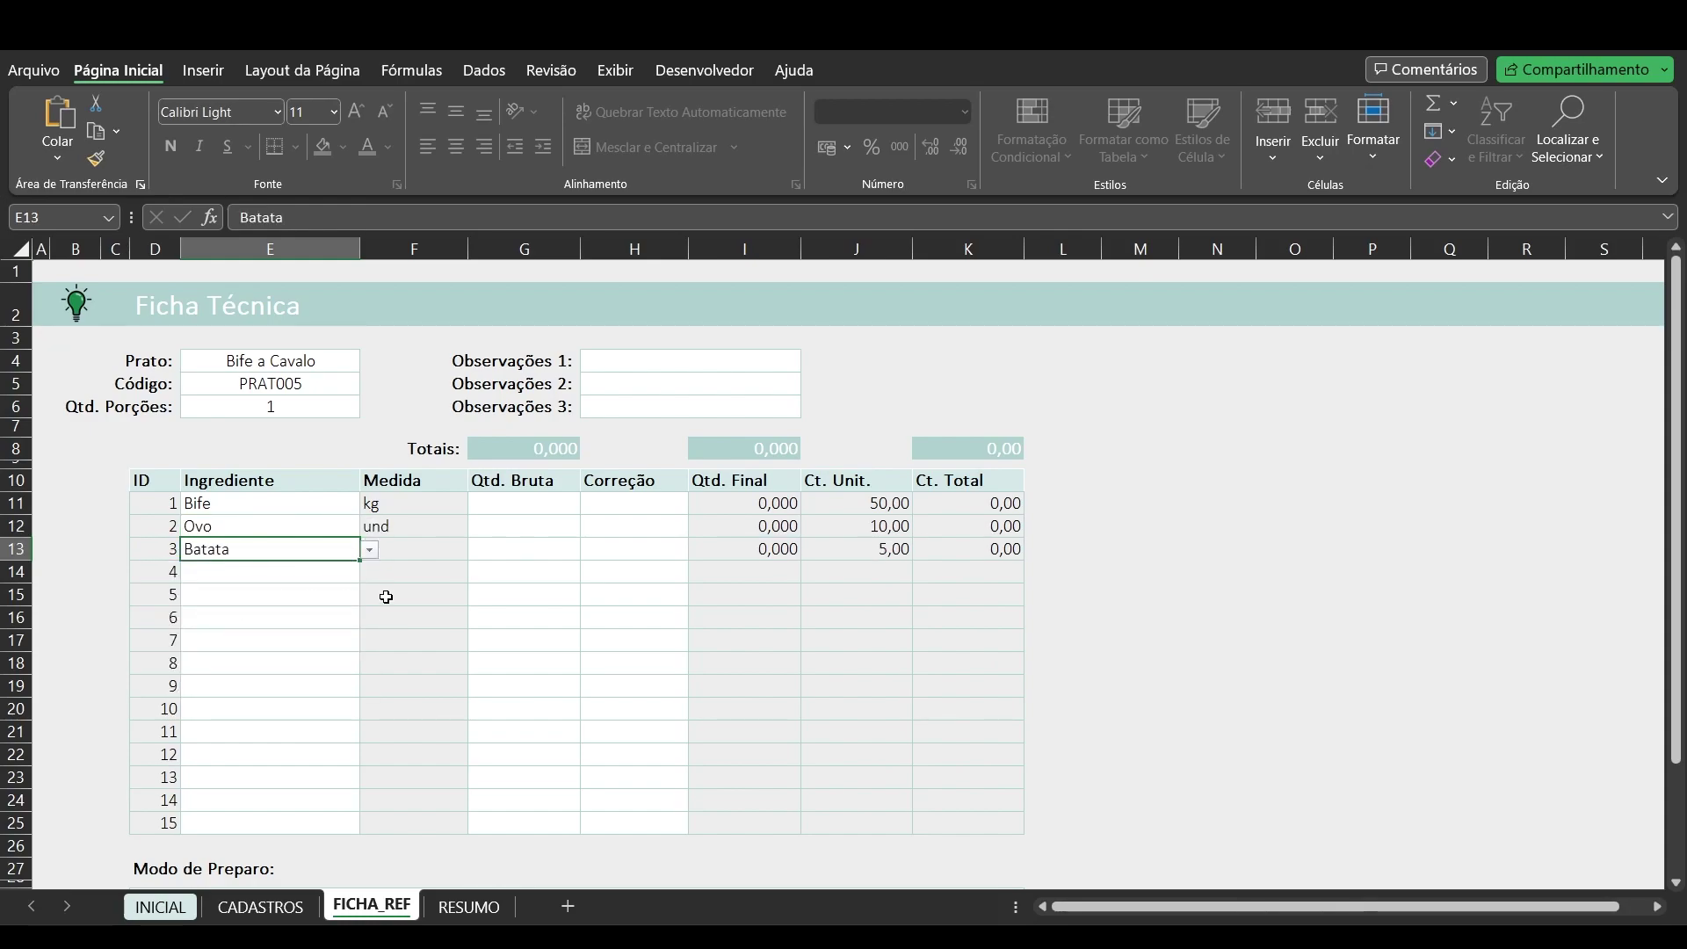
{"action": "left_click", "coordinate": [255, 500]}
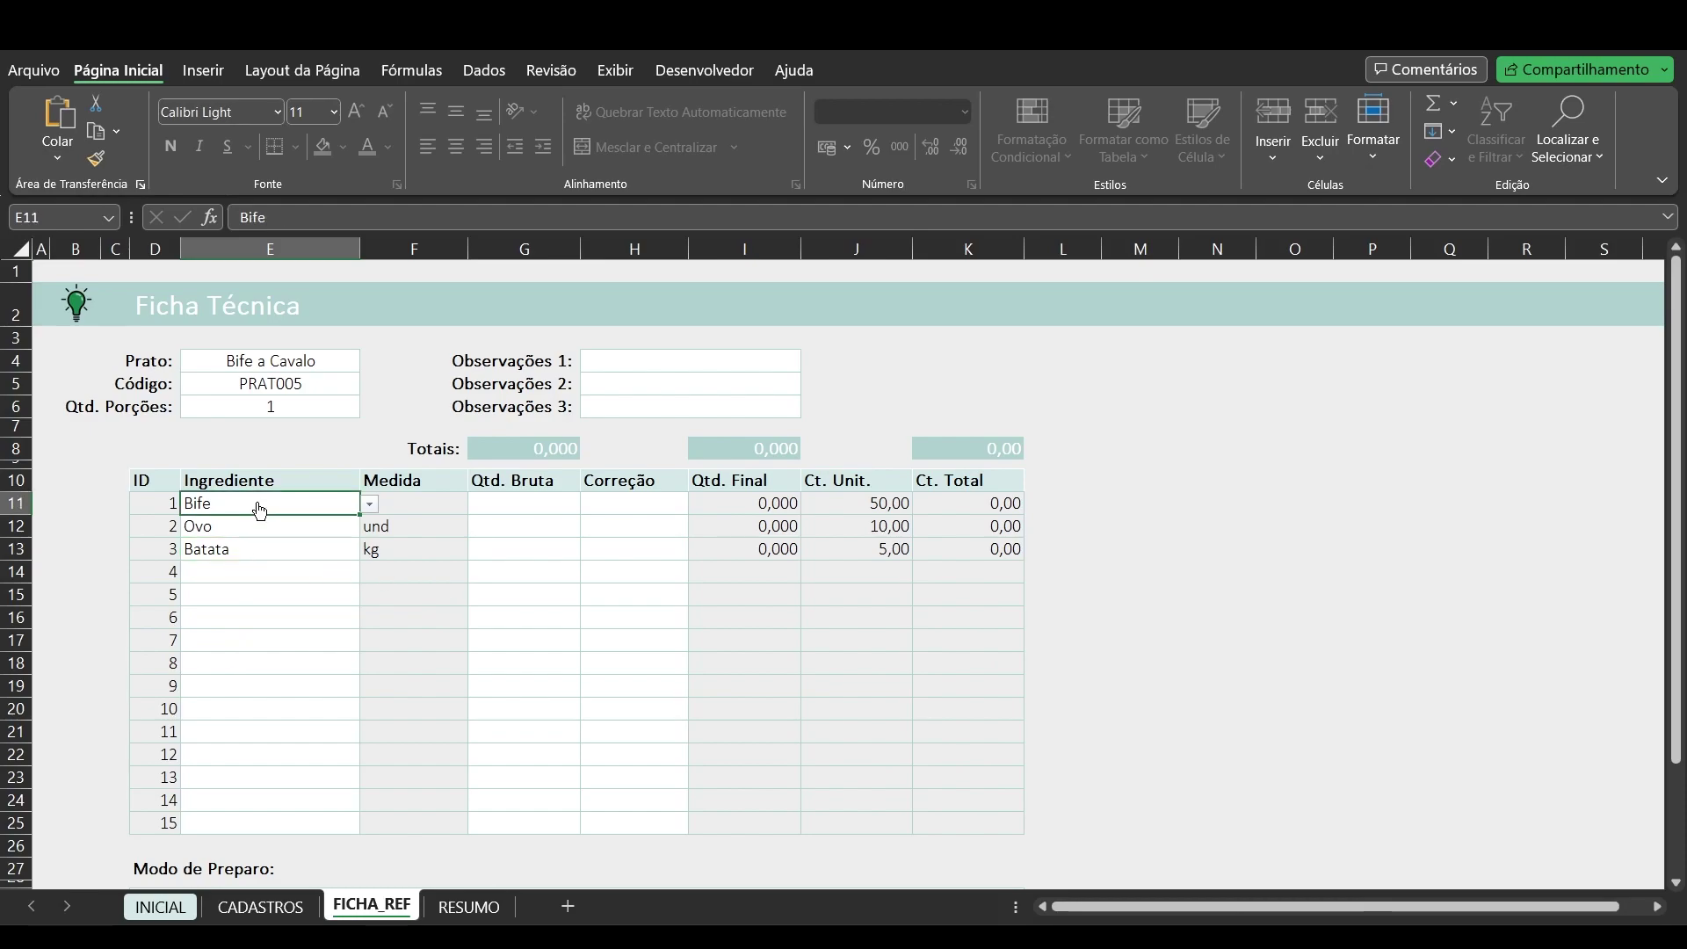
{"action": "left_click", "coordinate": [416, 564]}
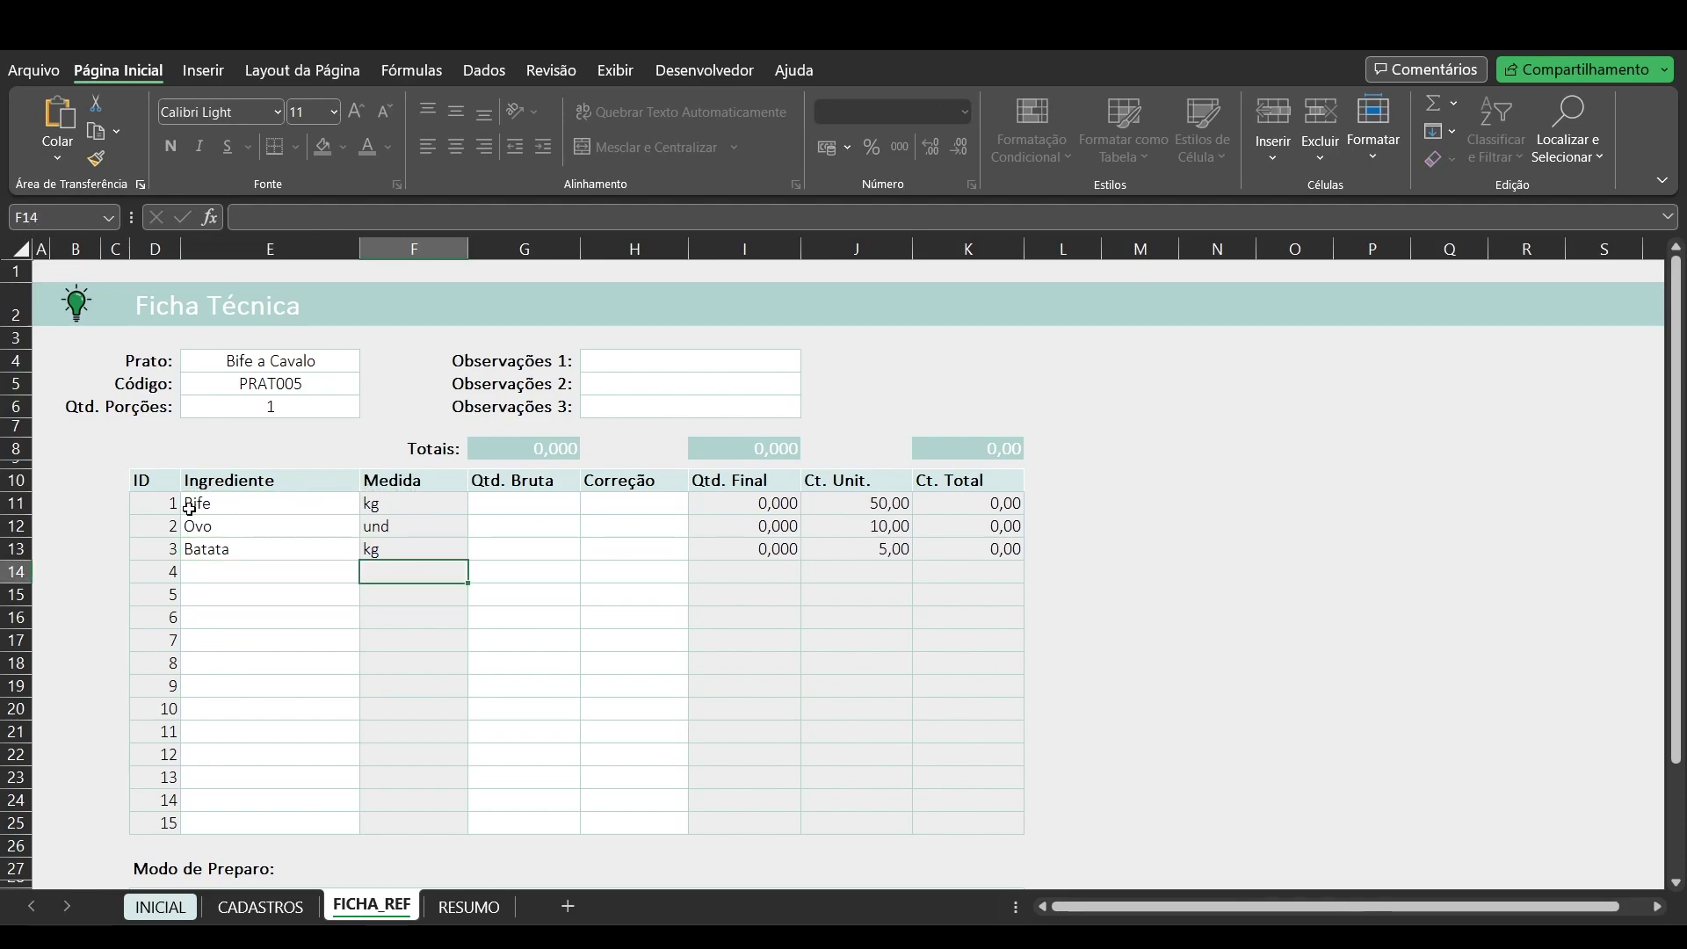
Step: Try a Qtd. Bruta of 1 for Bife
{"action": "left_click", "coordinate": [506, 506]}
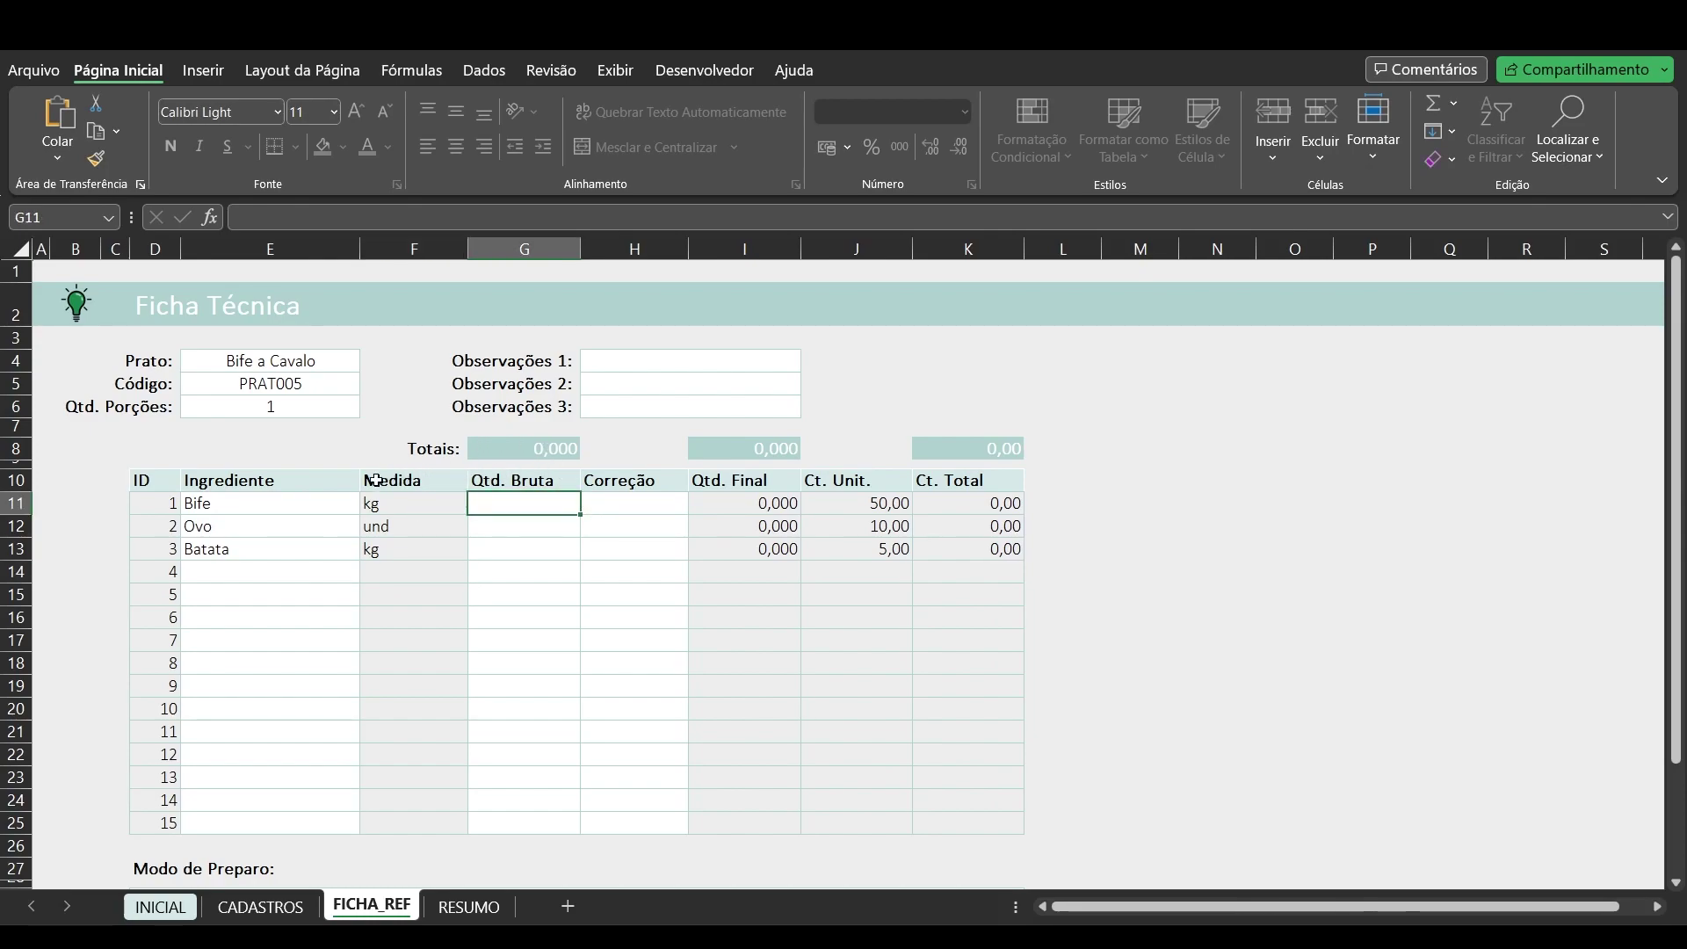
{"action": "type", "text": "1"}
{"action": "key", "text": "Return"}
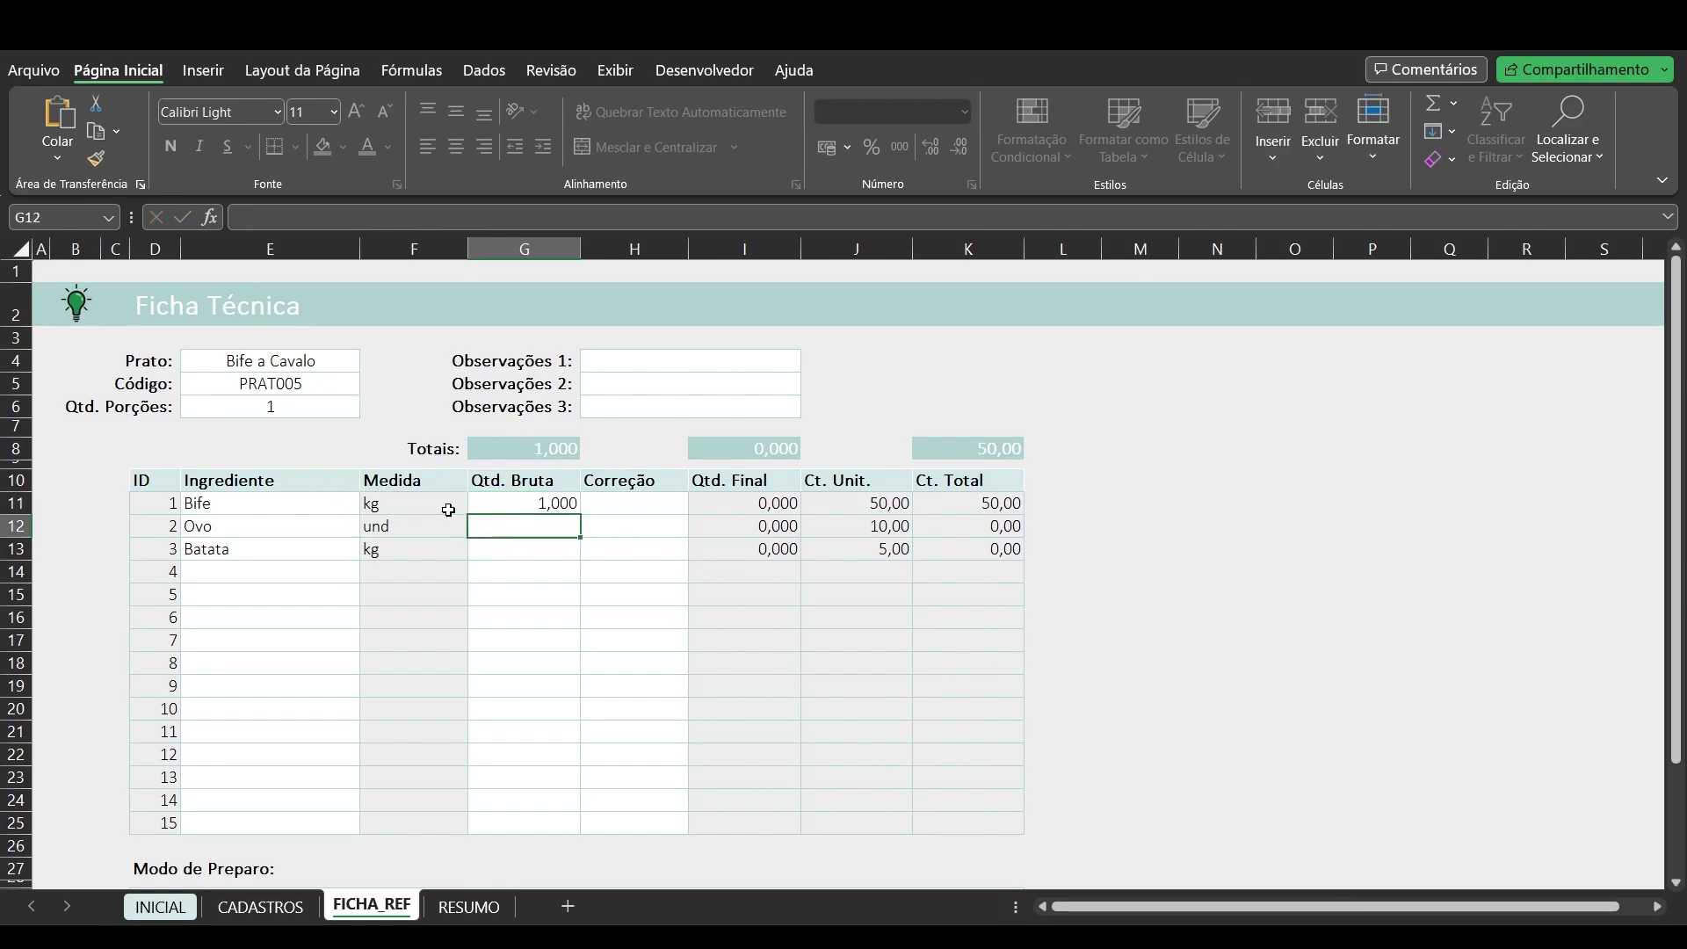
Step: Set the Qtd. Bruta of Bife to 0,2
{"action": "left_click", "coordinate": [448, 510]}
{"action": "key", "text": "Left"}
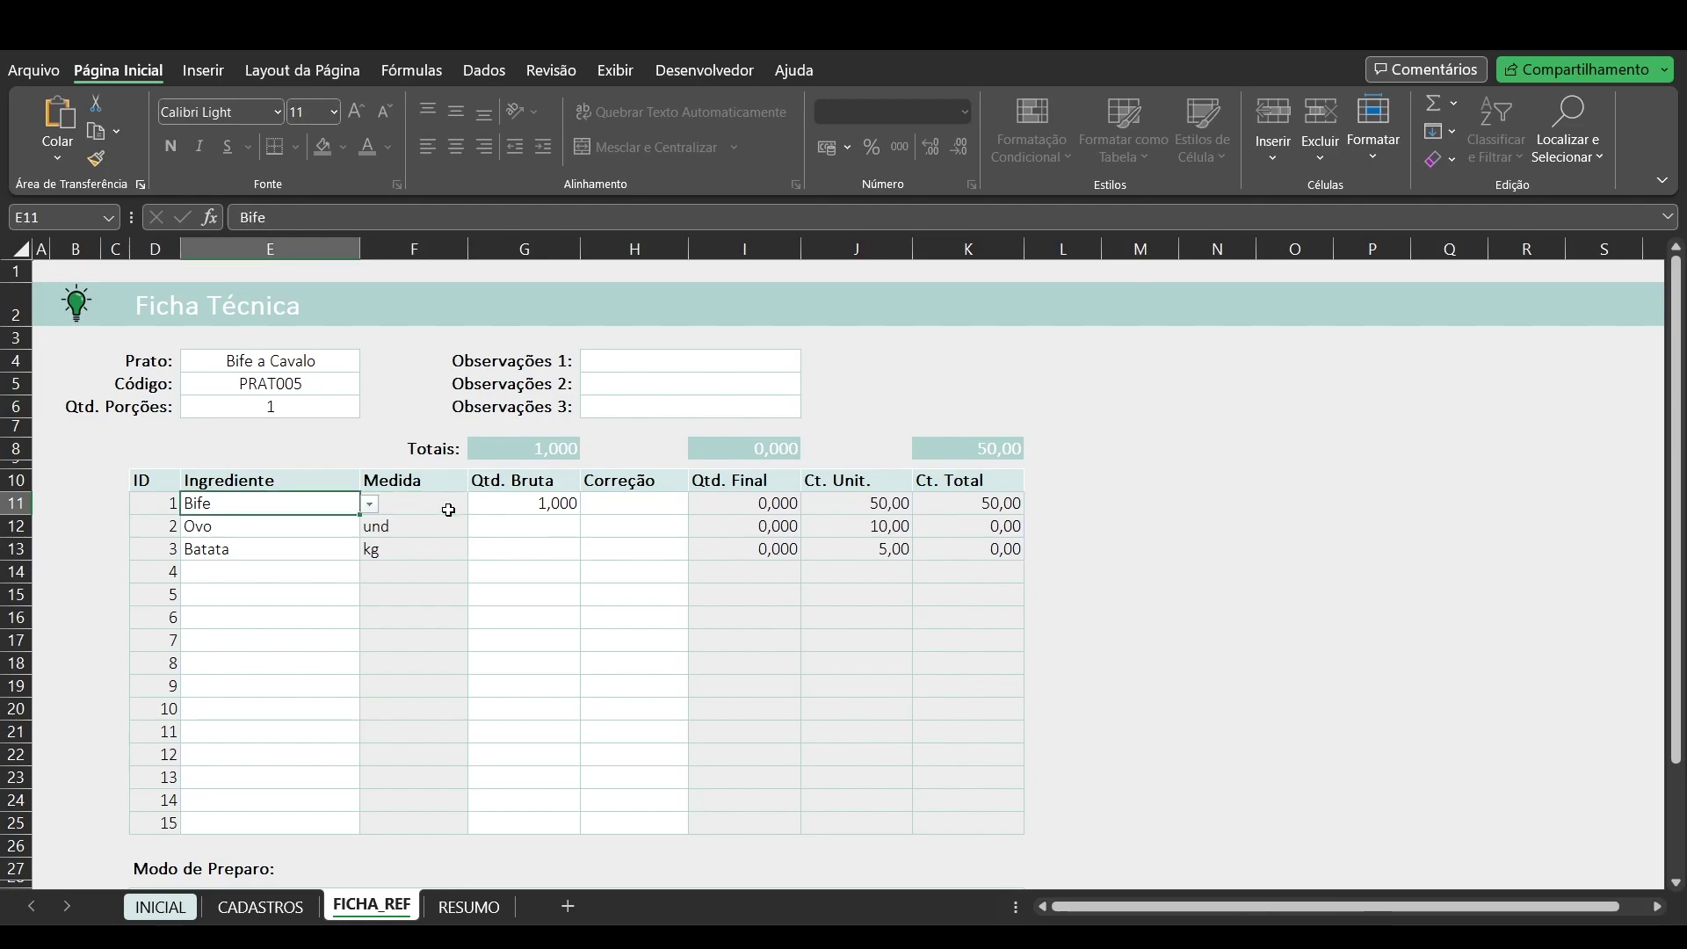
{"action": "key", "text": "Right"}
{"action": "key", "text": "Right"}
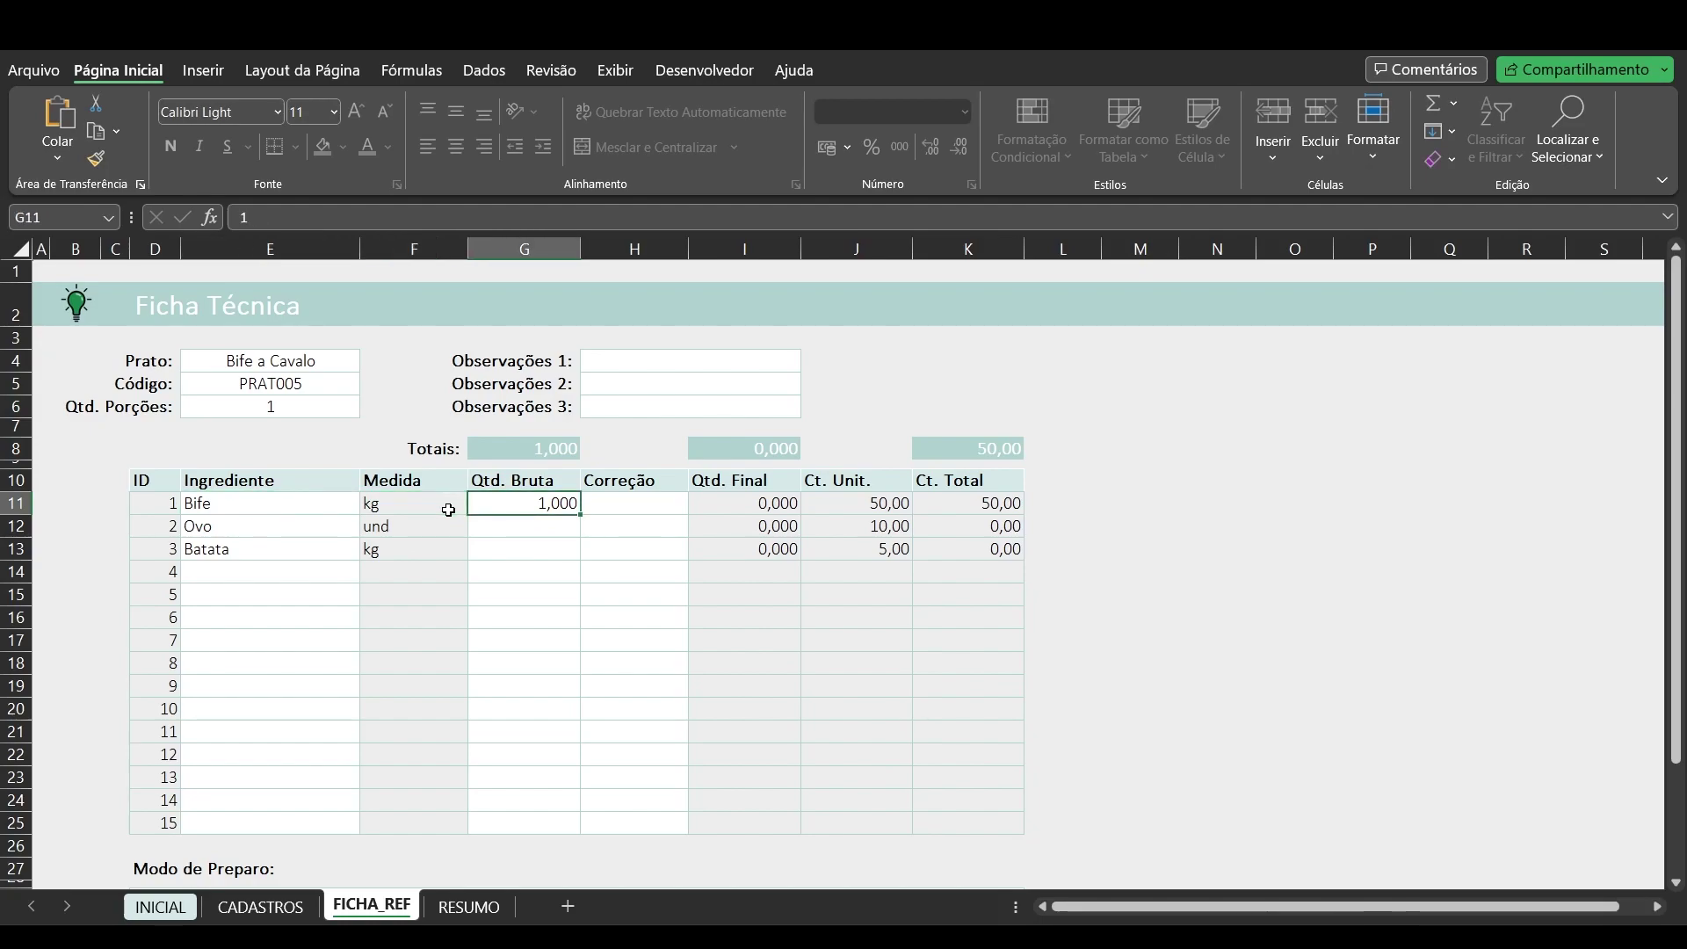
{"action": "type", "text": "0,5"}
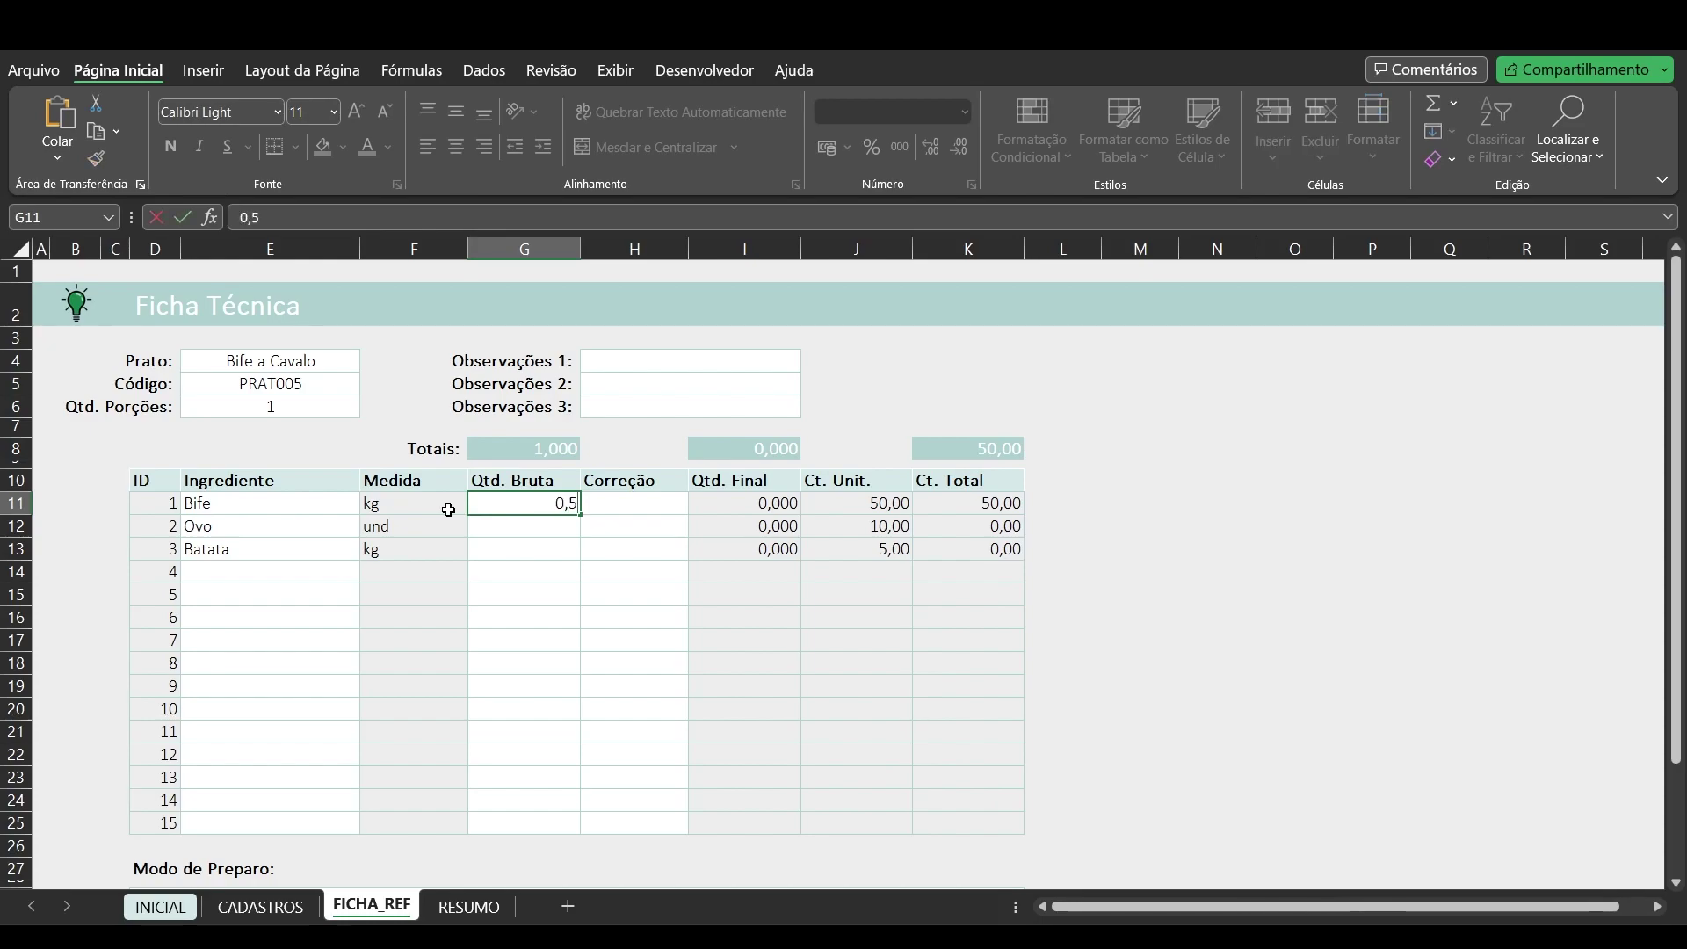
{"action": "key", "text": "BackSpace"}
{"action": "type", "text": "2"}
{"action": "key", "text": "Return"}
Step: Set the Correção factor of Bife to 0,7
{"action": "left_click", "coordinate": [448, 509]}
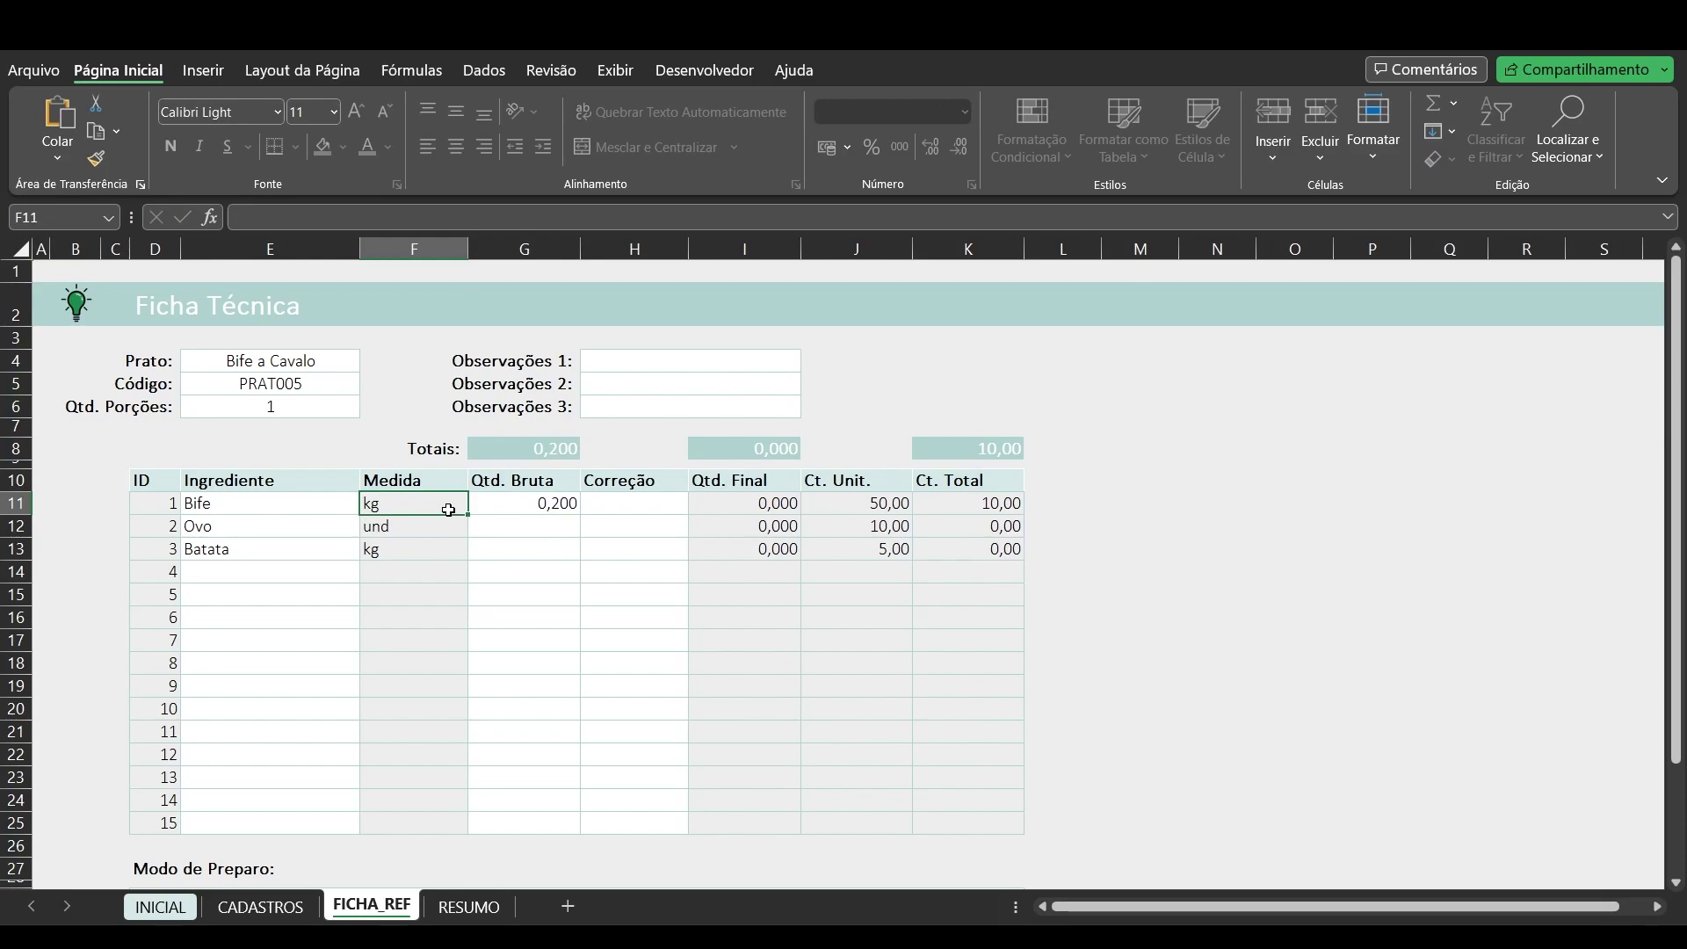
{"action": "key", "text": "Right"}
{"action": "key", "text": "Right"}
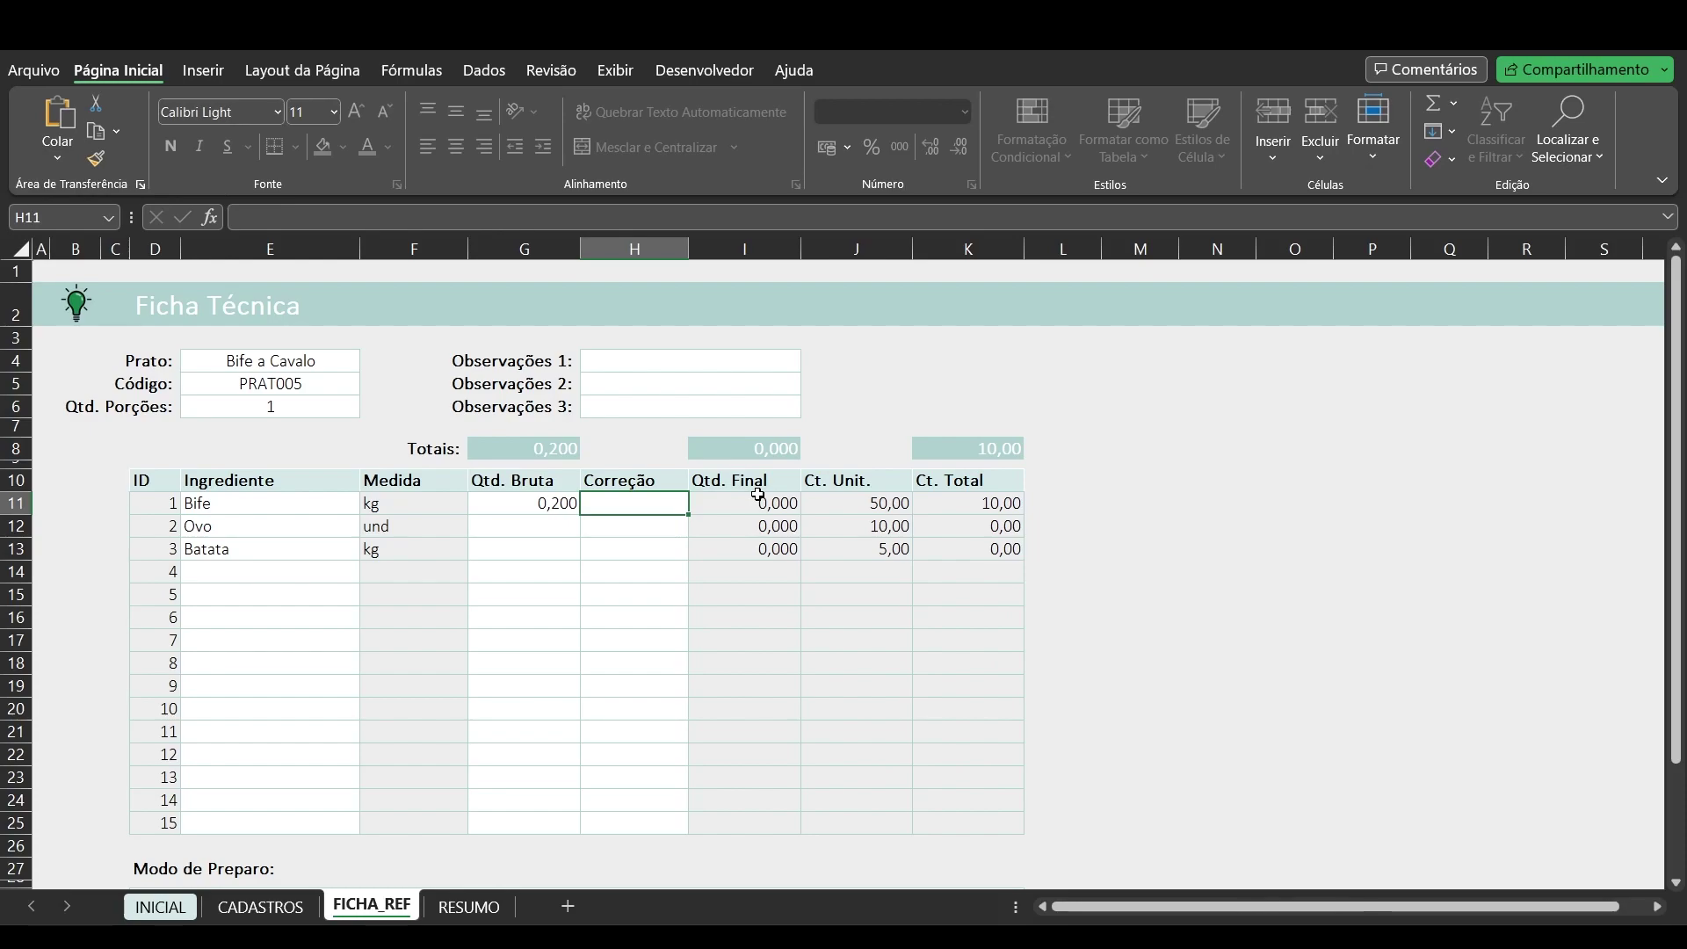
{"action": "type", "text": "0,7"}
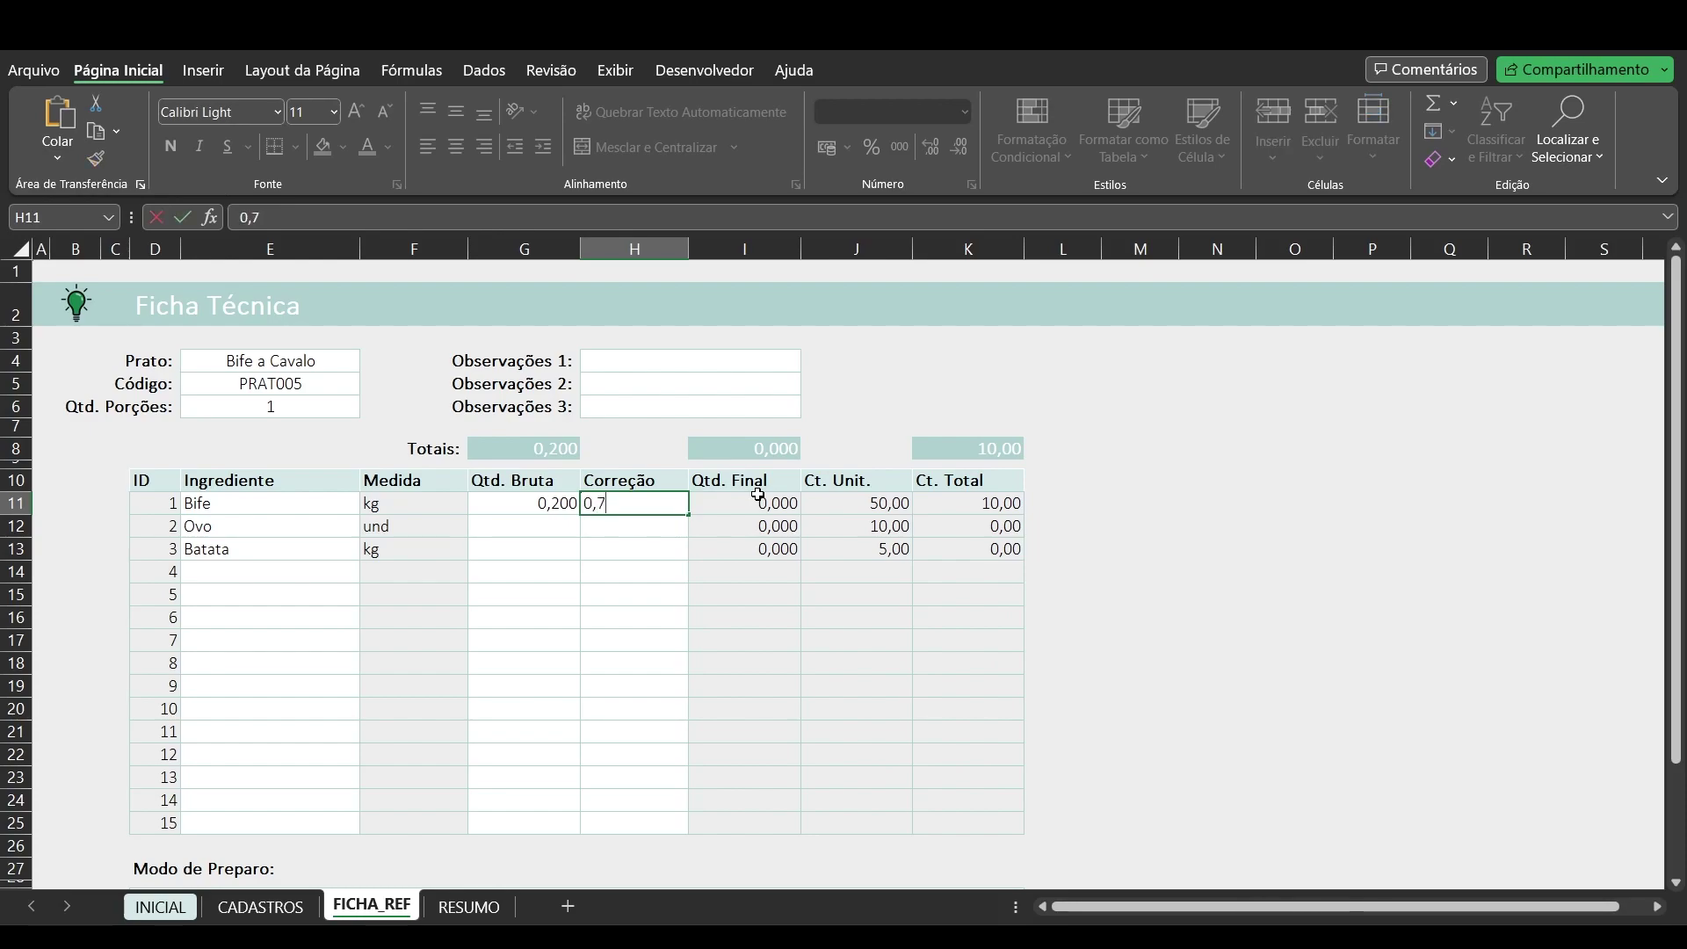
{"action": "key", "text": "Left"}
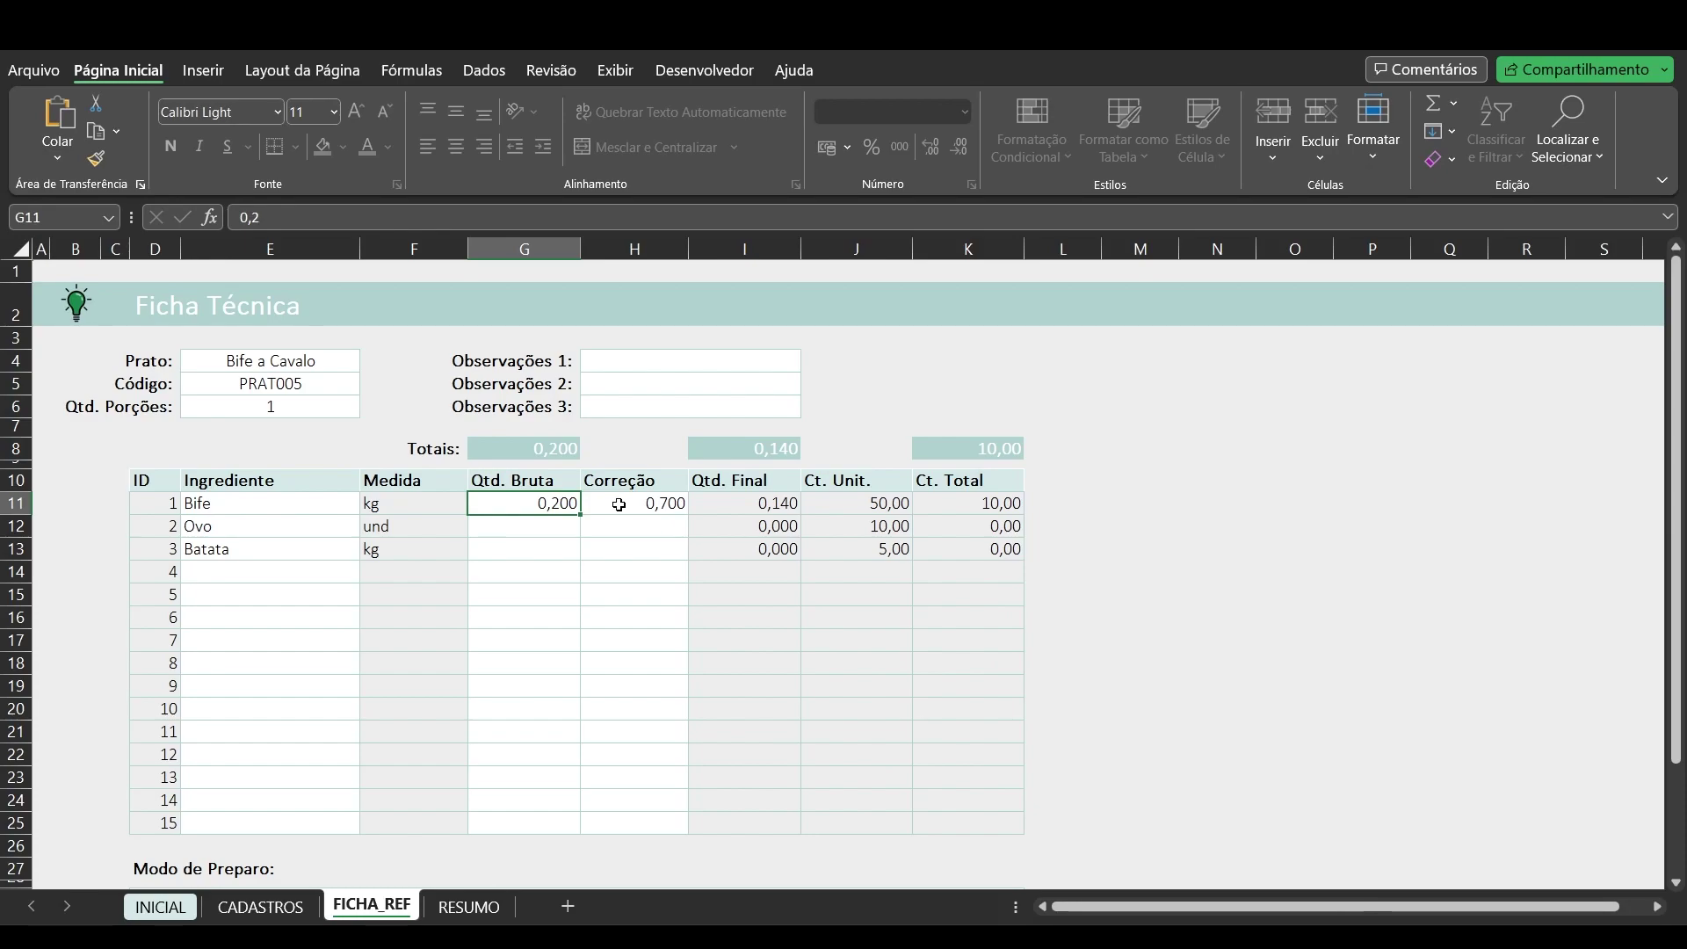
Step: Review Bife's final quantity, compare its unit cost with the one registered in CADASTROS, and check its total cost
{"action": "left_click", "coordinate": [710, 506]}
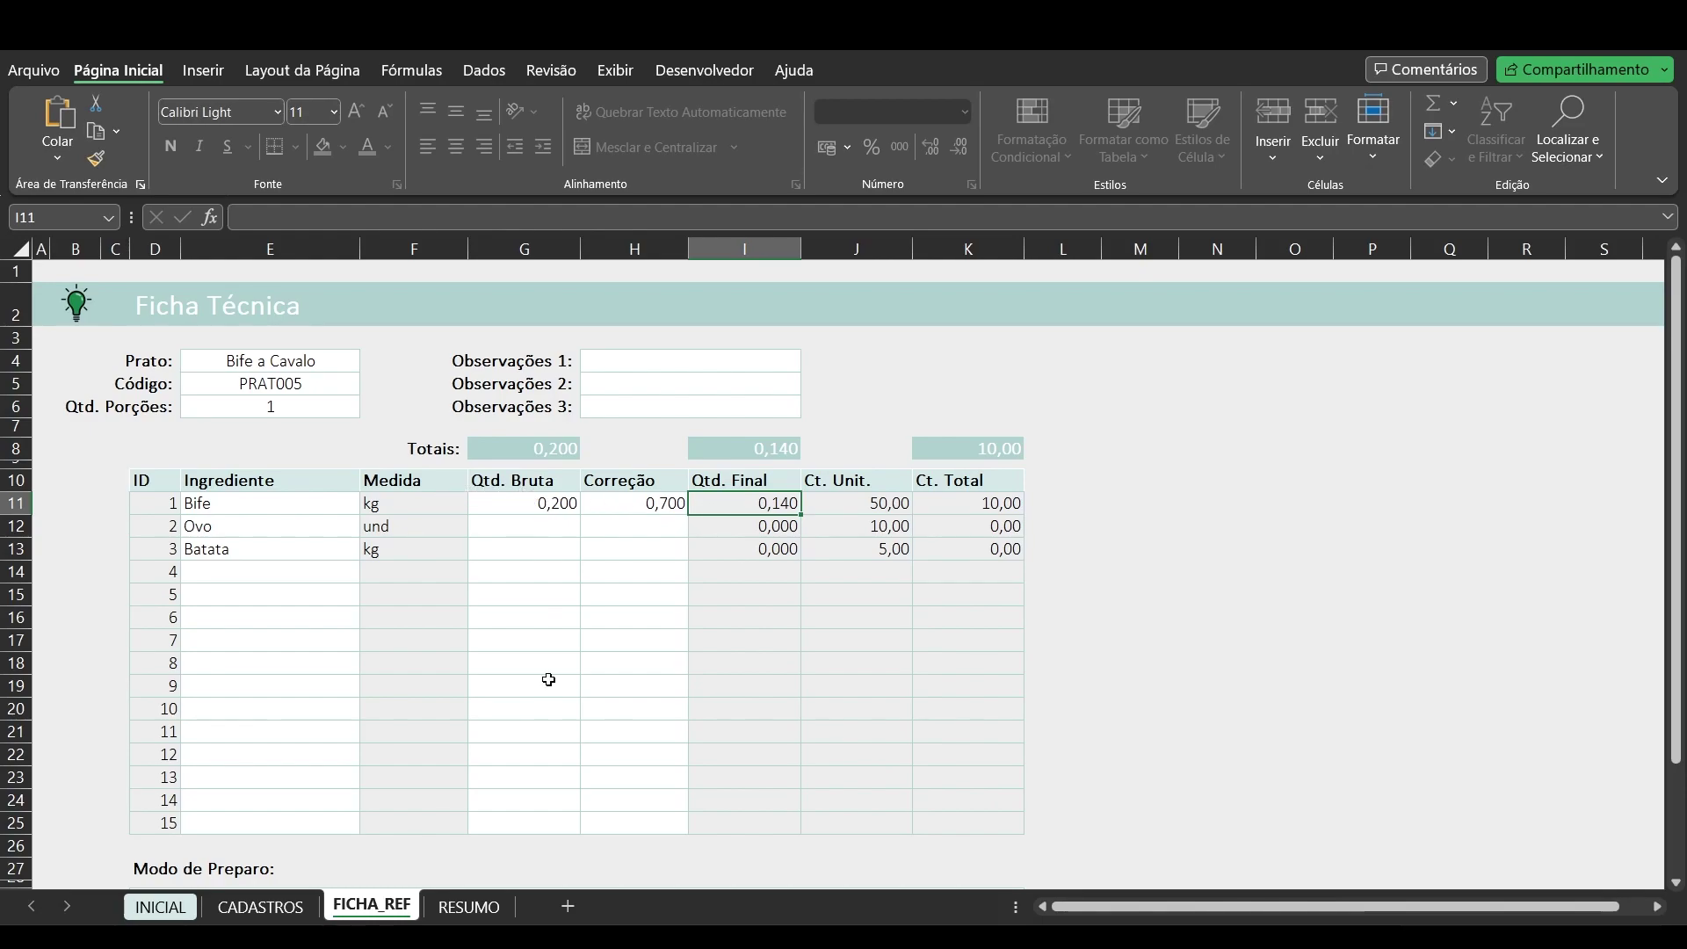
{"action": "left_click", "coordinate": [817, 501]}
{"action": "left_click", "coordinate": [260, 907]}
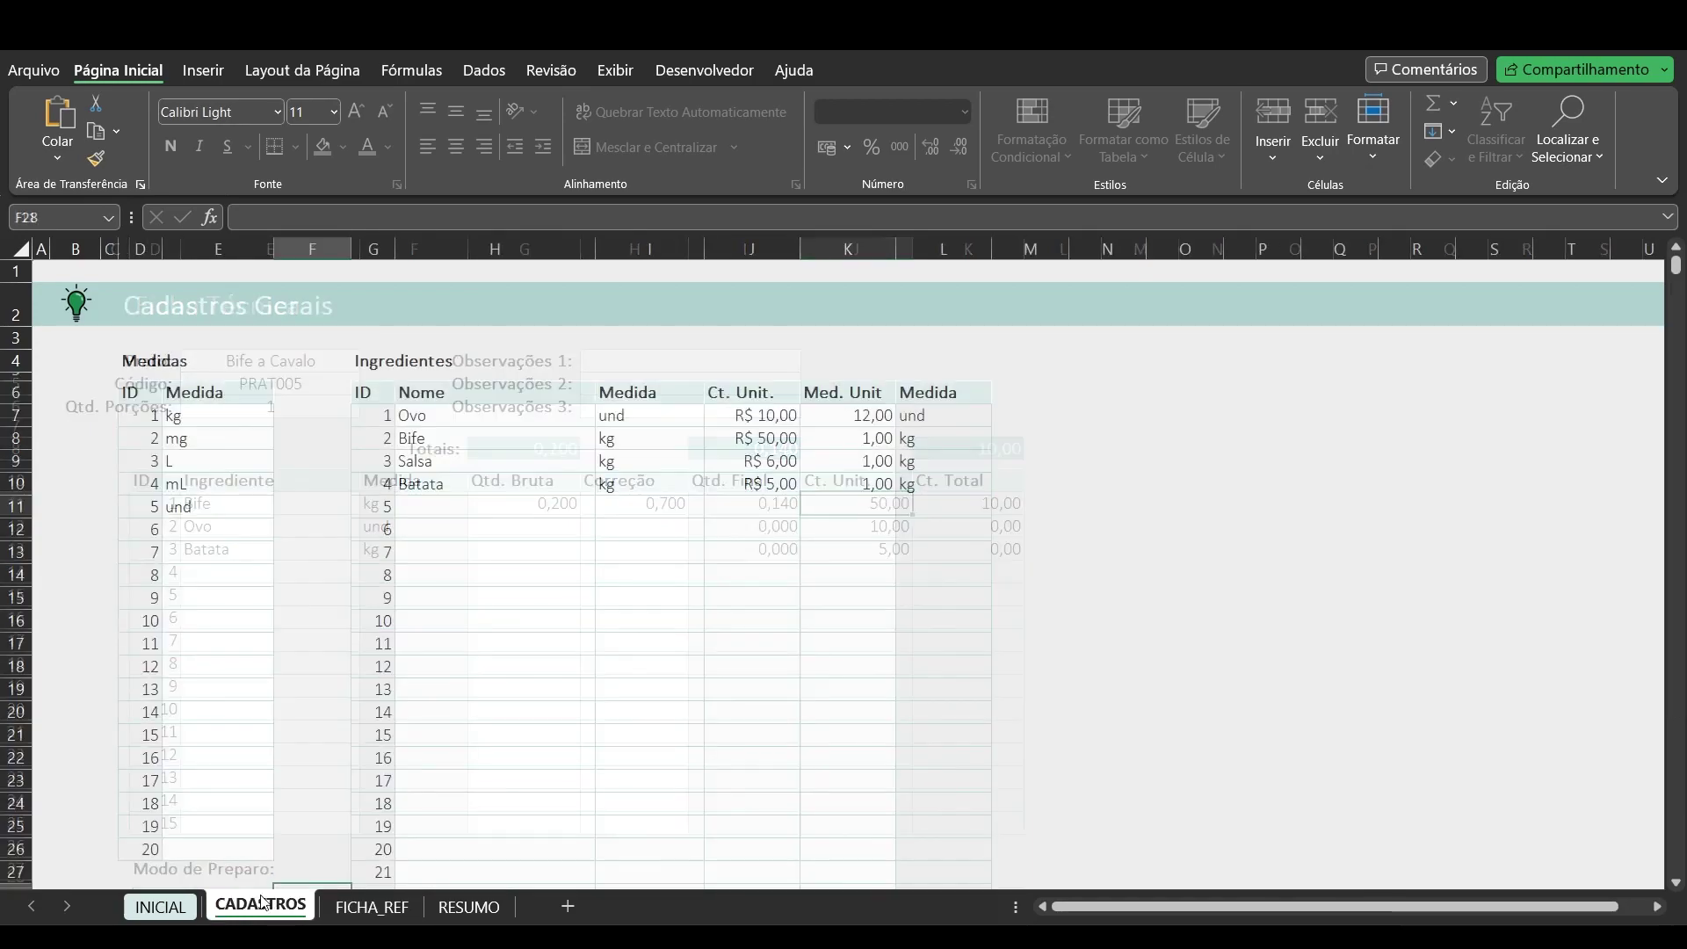
{"action": "left_click", "coordinate": [762, 438]}
{"action": "left_click", "coordinate": [372, 907]}
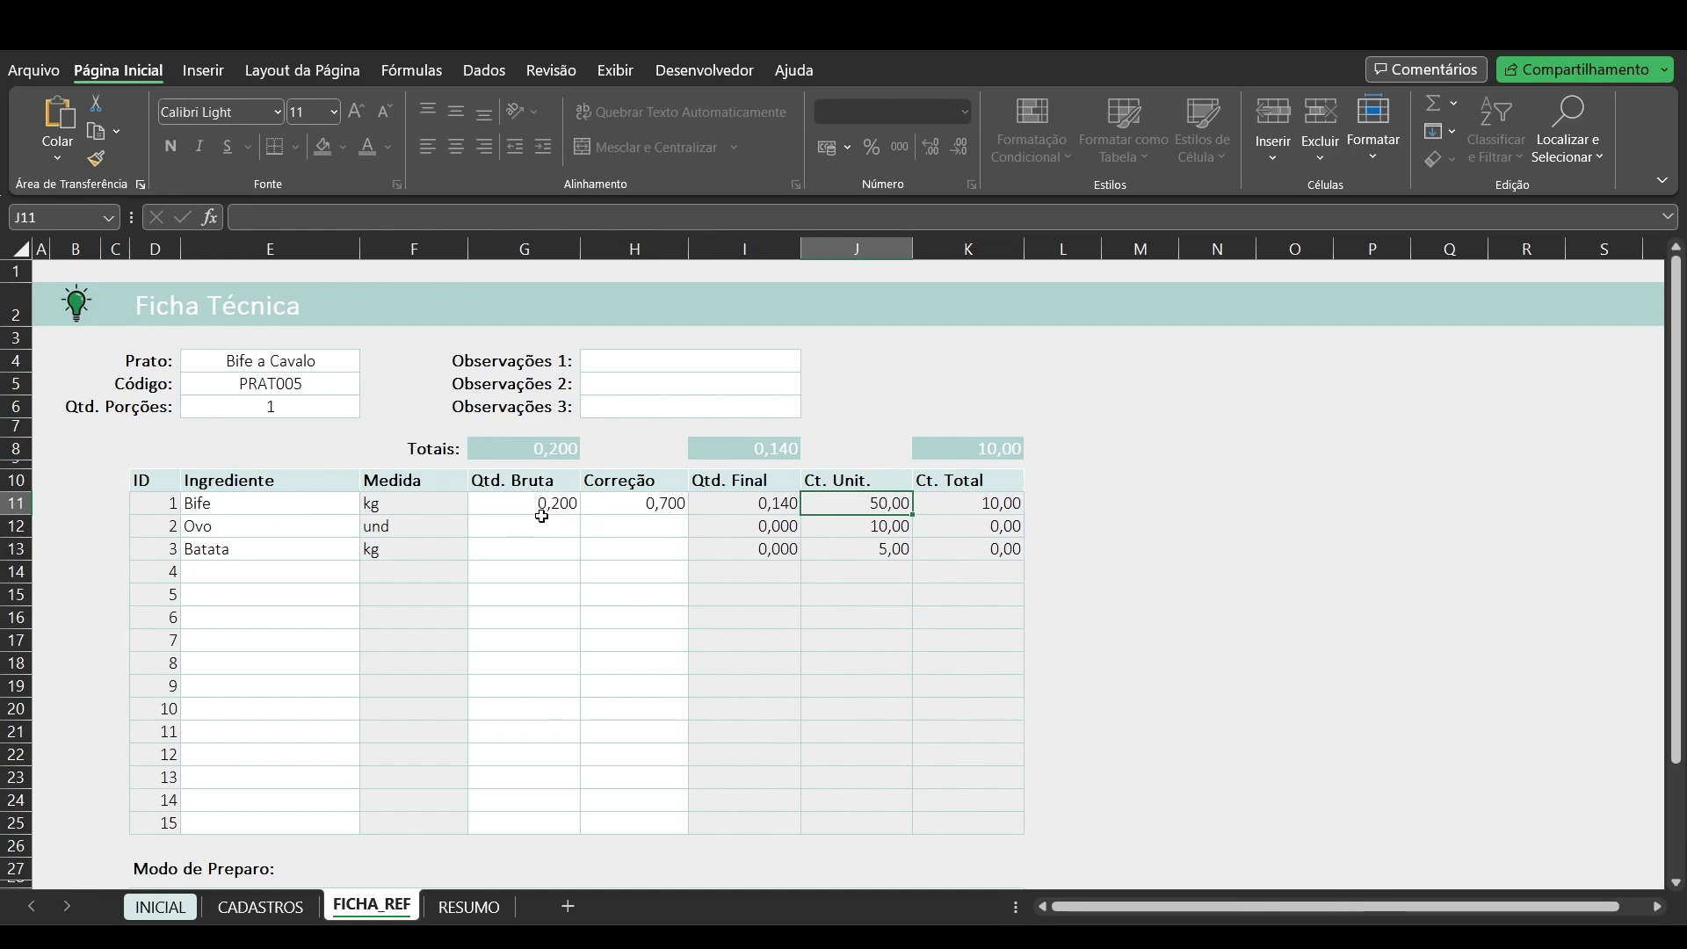
{"action": "left_click", "coordinate": [974, 501]}
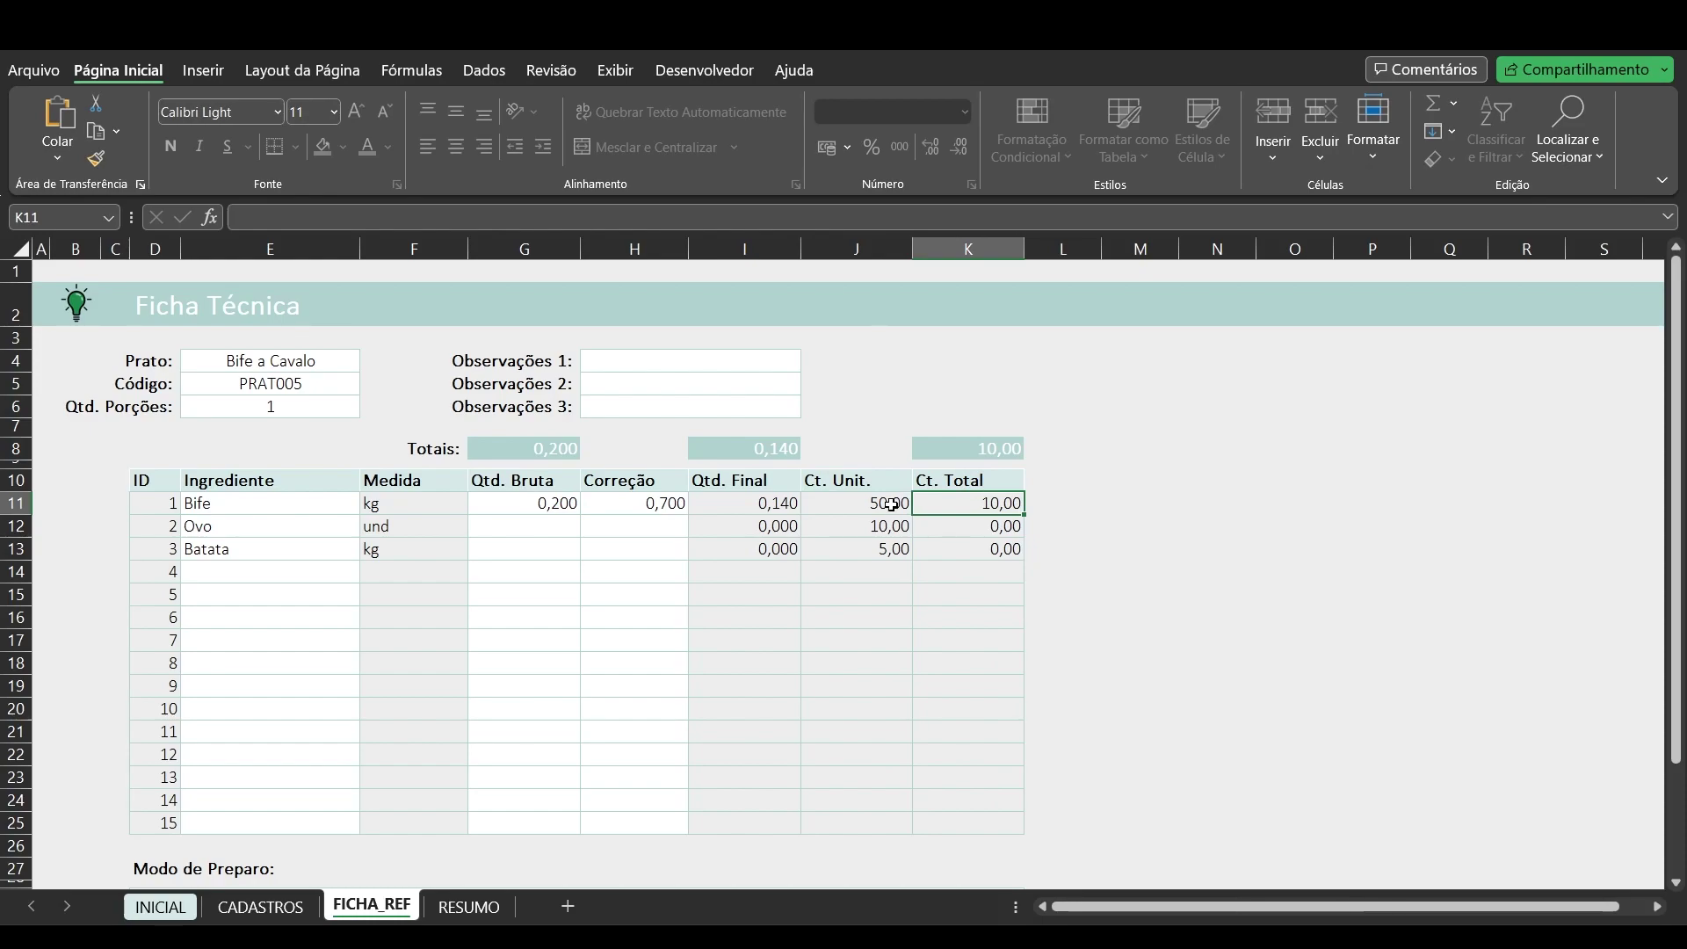
Step: Set both the Qtd. Bruta and the Correção factor of Ovo to 1
{"action": "left_click", "coordinate": [484, 502]}
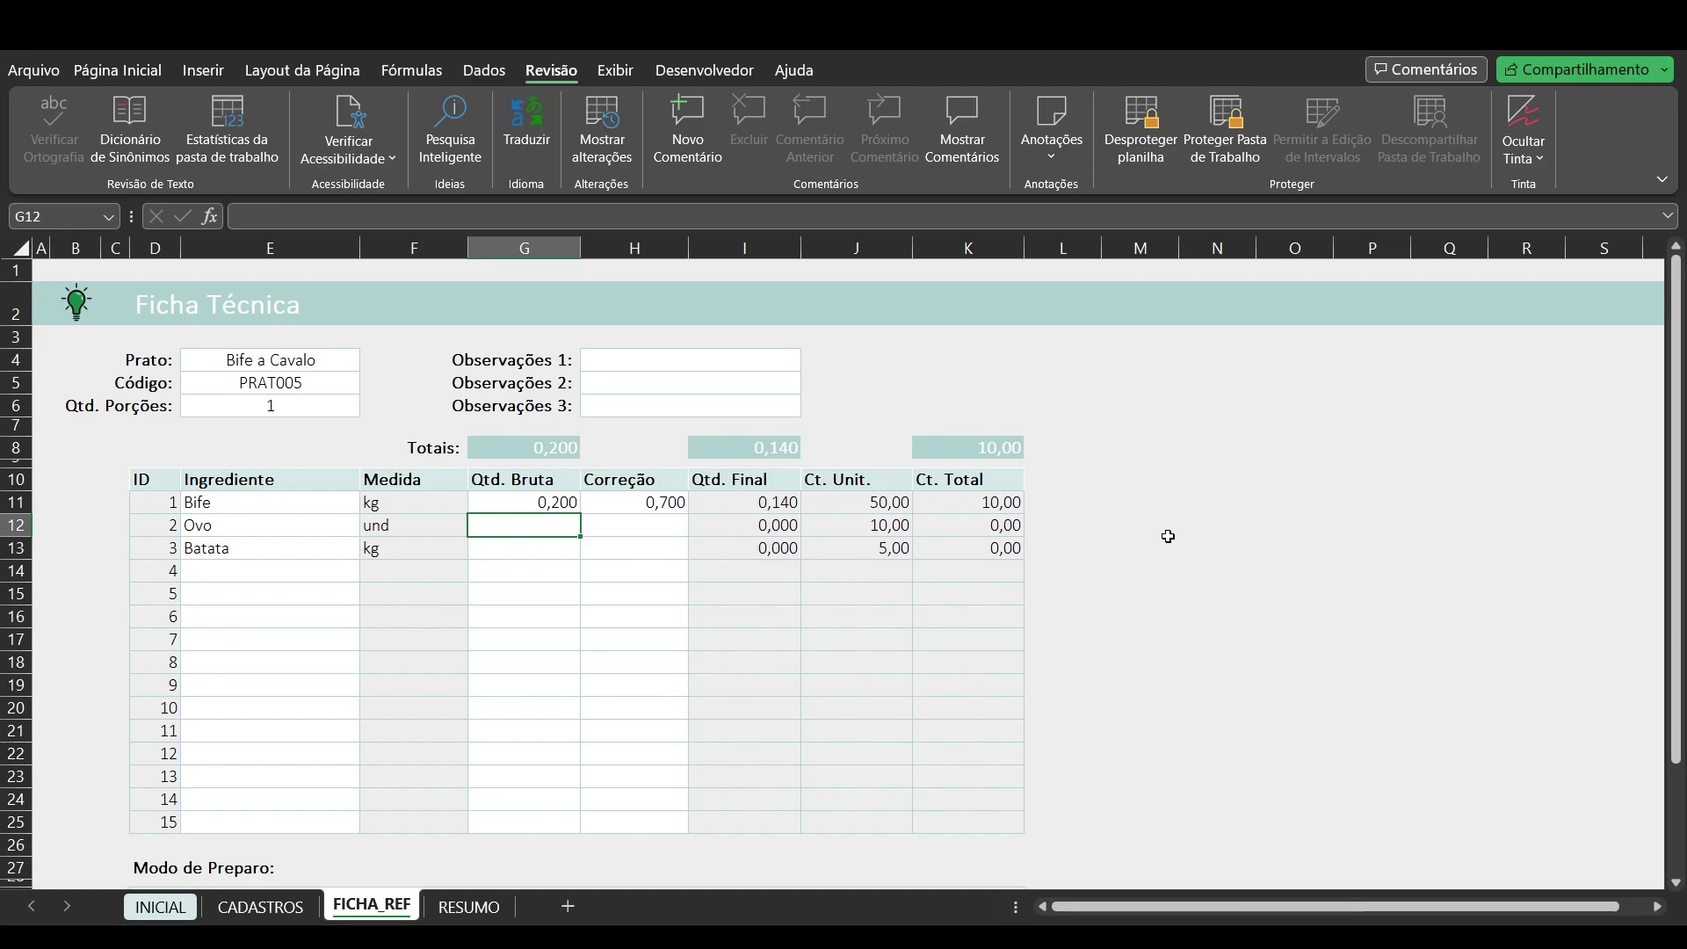
{"action": "left_click", "coordinate": [414, 524]}
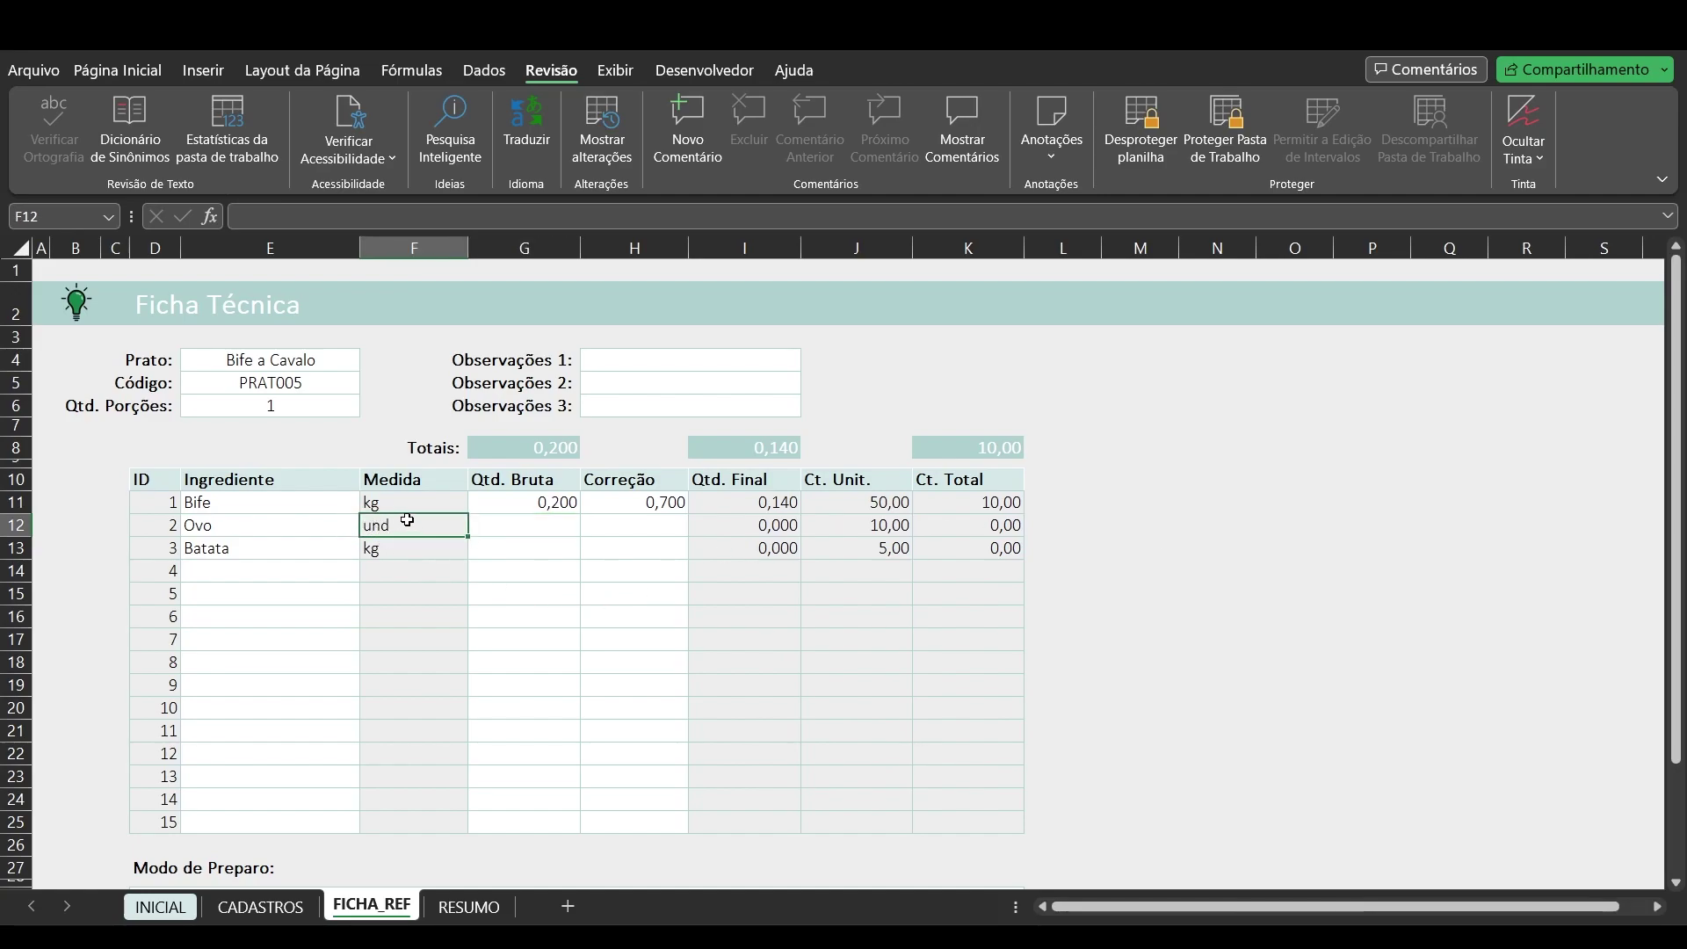
{"action": "left_click", "coordinate": [513, 534]}
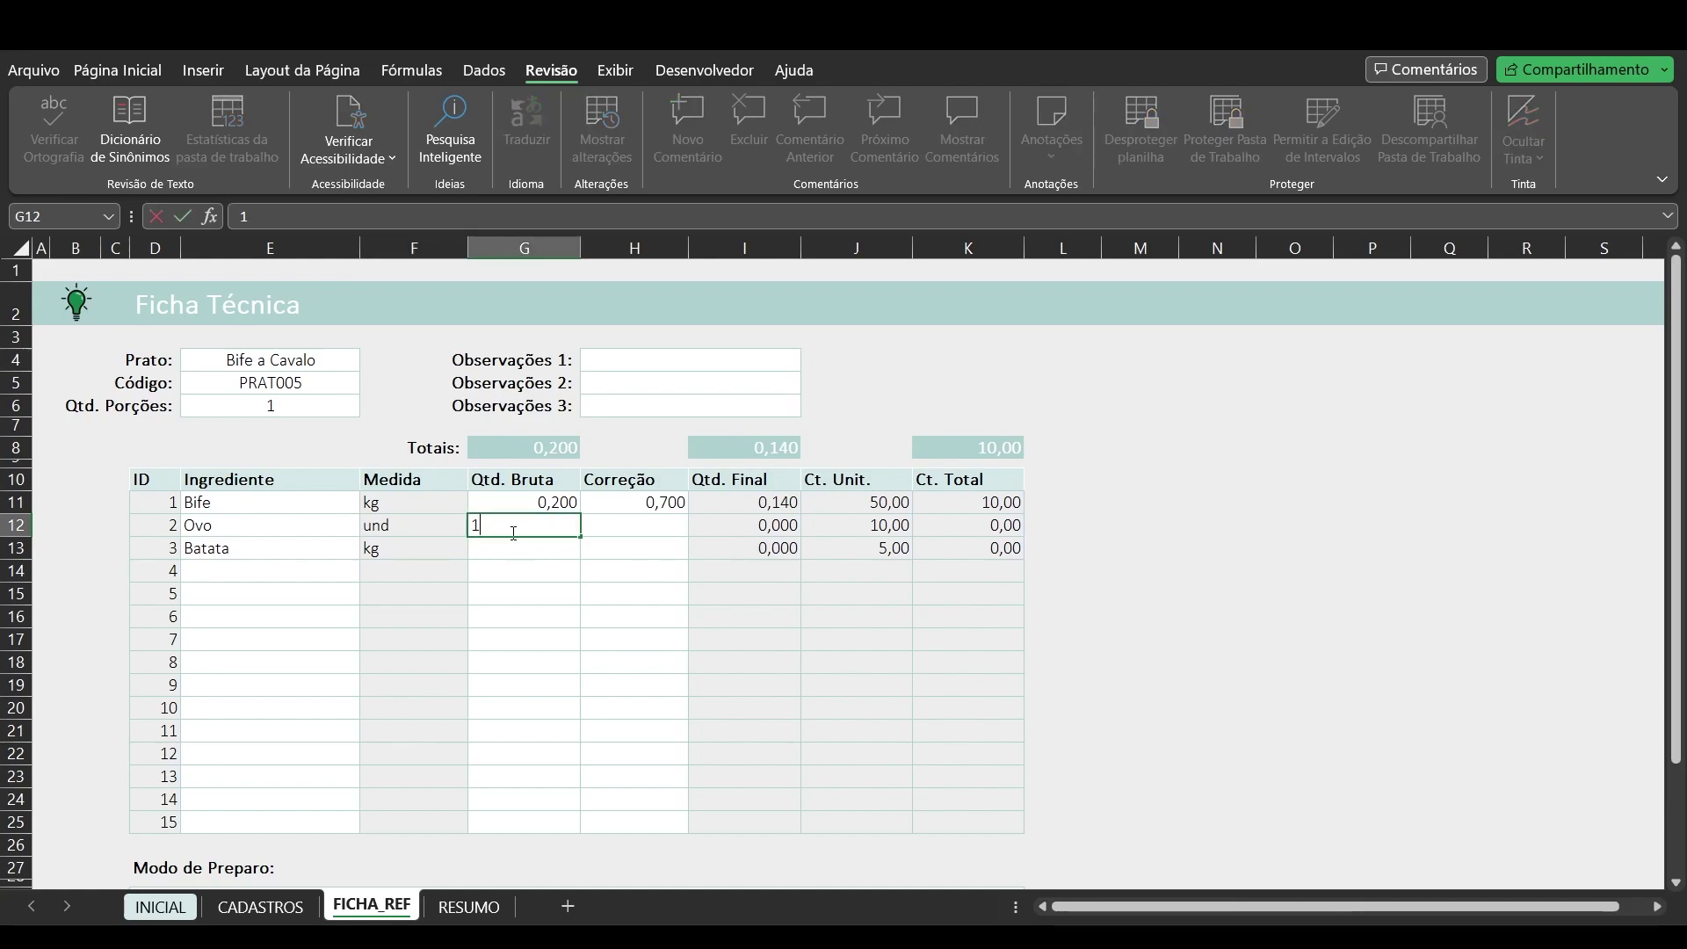
{"action": "type", "text": "1"}
{"action": "key", "text": "Tab"}
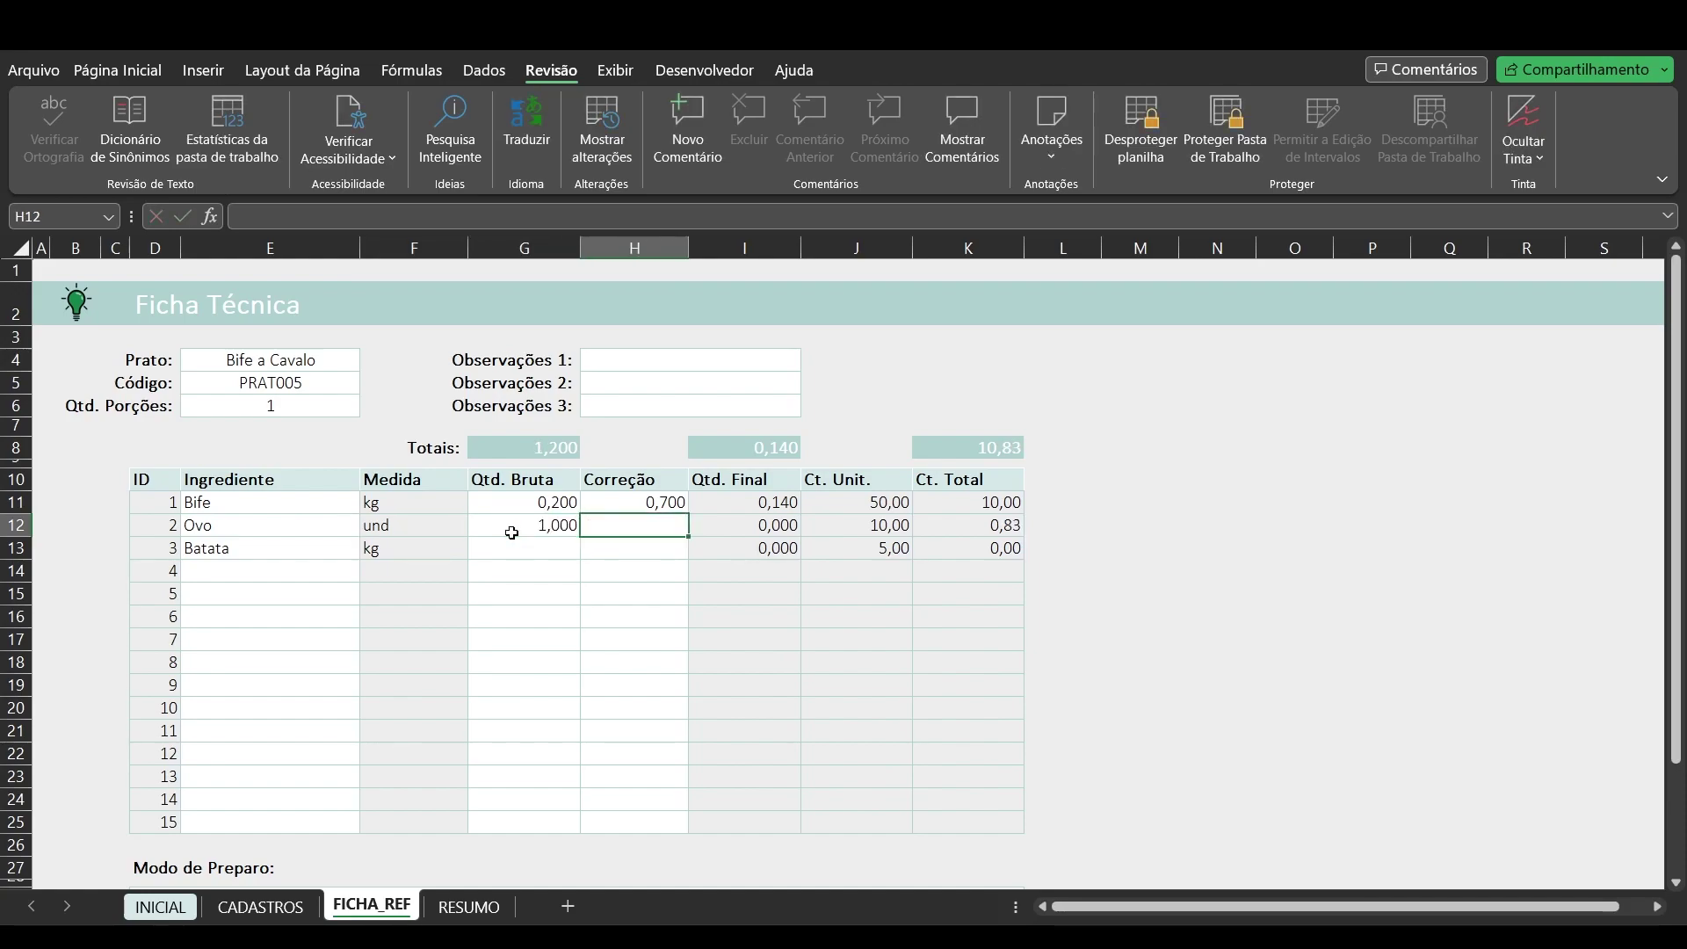
{"action": "type", "text": "1"}
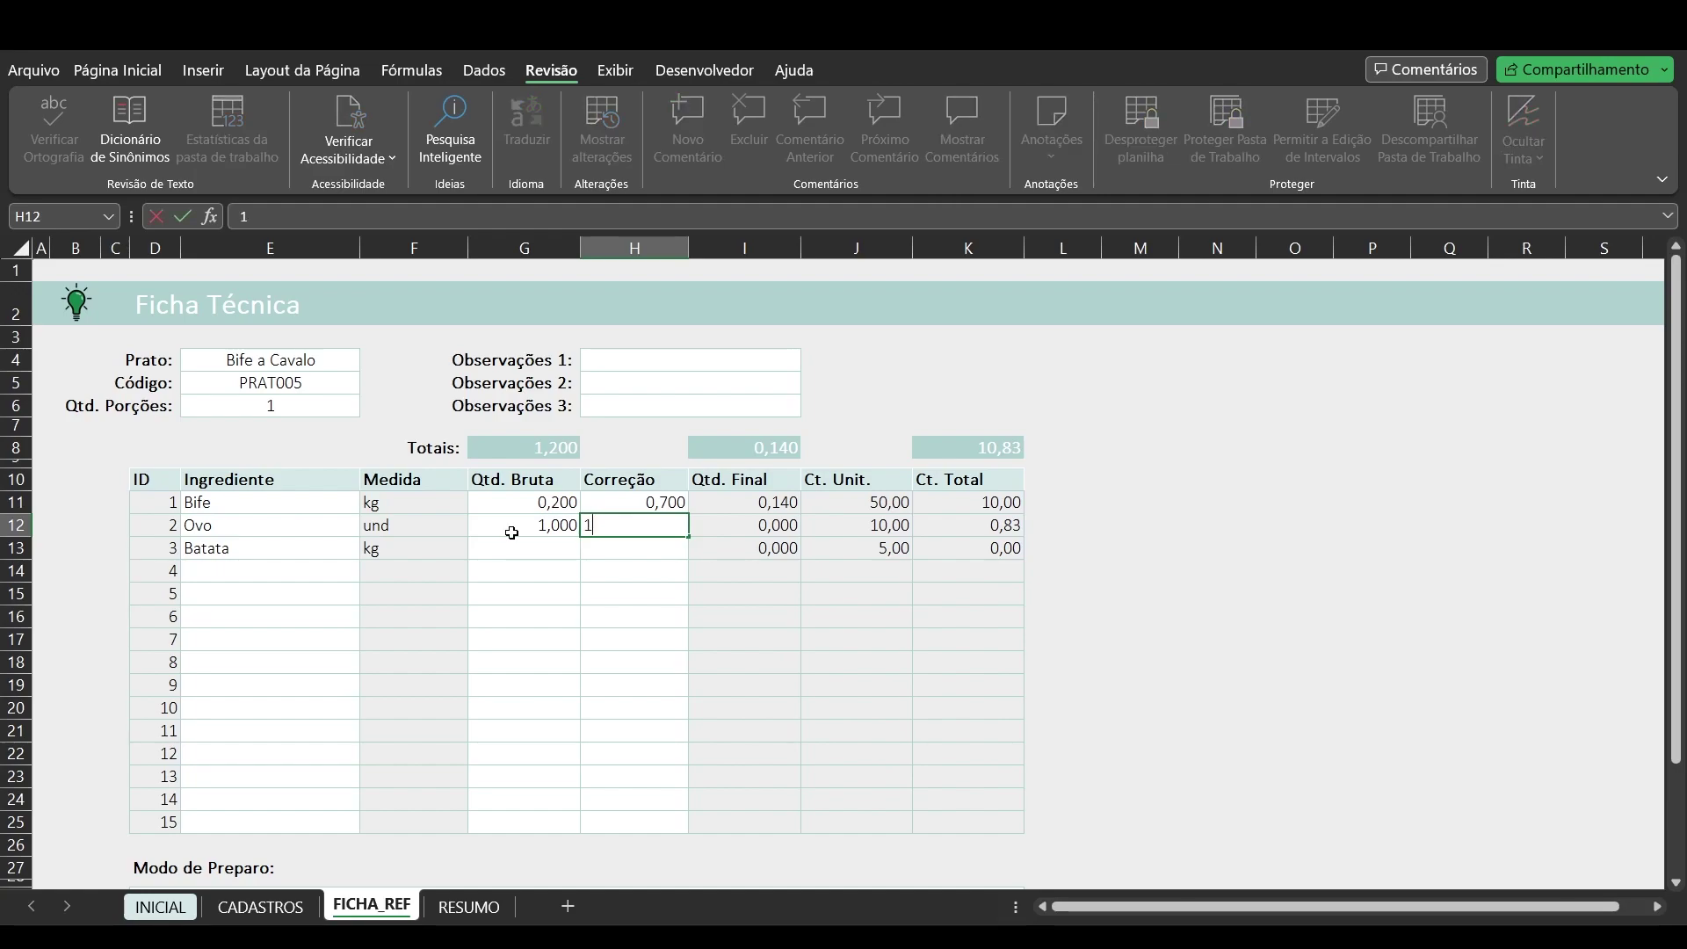
{"action": "left_click", "coordinate": [513, 535]}
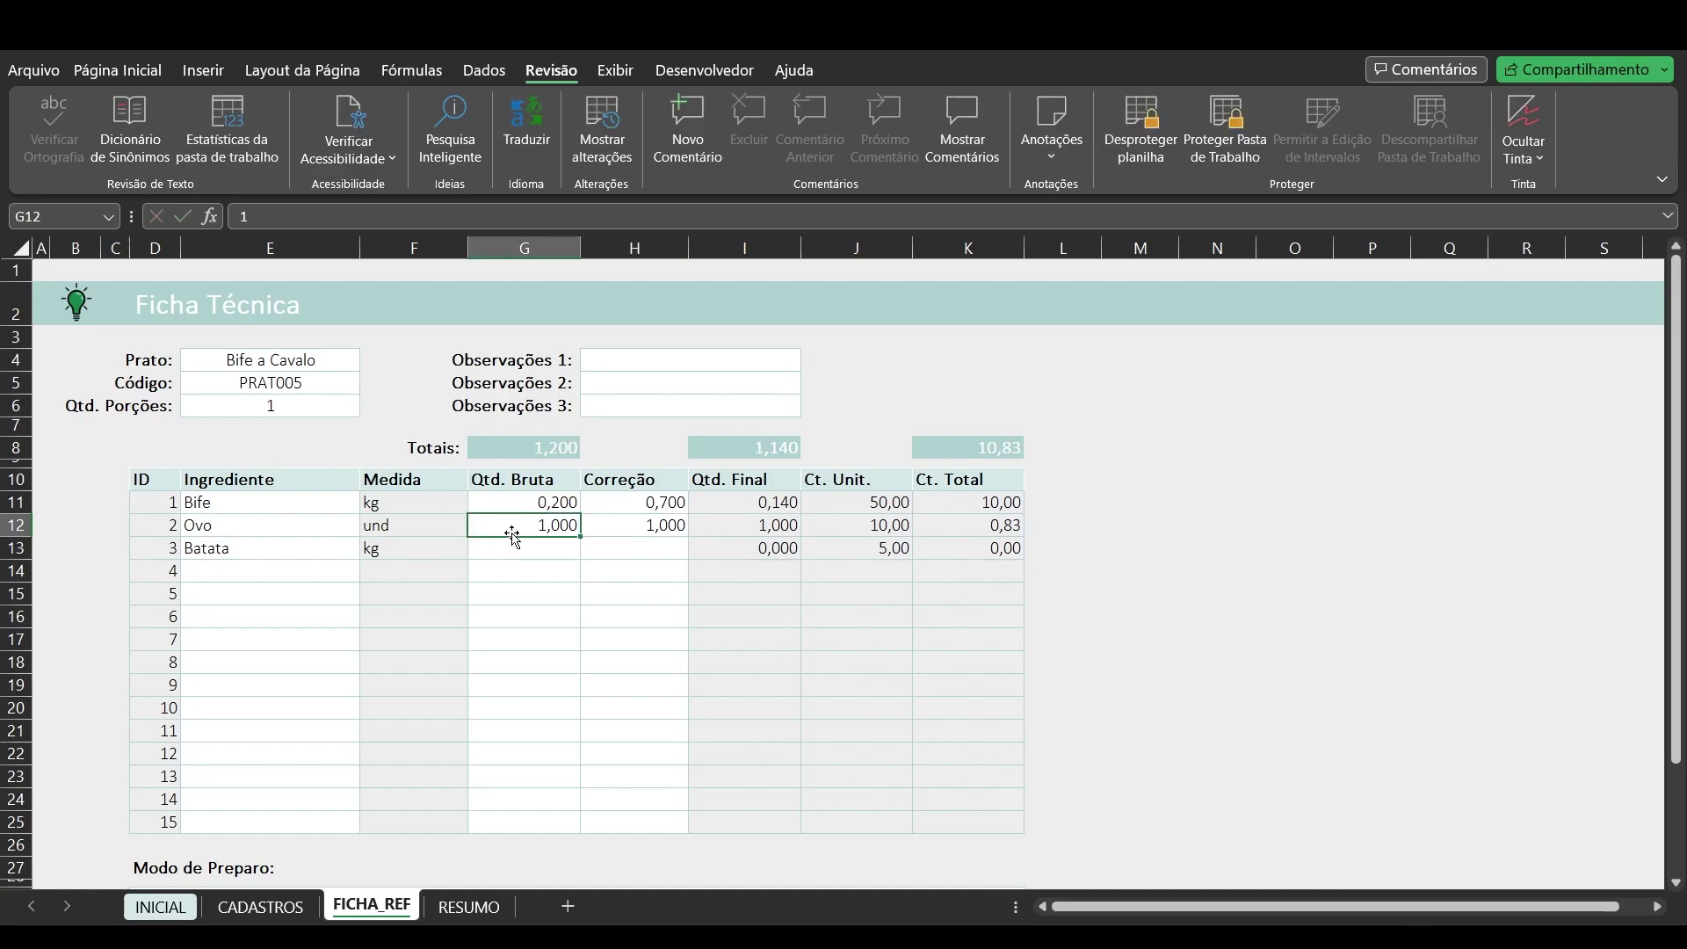
Step: Compare Ovo's unit cost in the Ficha Técnica with its cost and unit quantity registered in CADASTROS
{"action": "key", "text": "Right"}
{"action": "key", "text": "Right"}
{"action": "key", "text": "Right"}
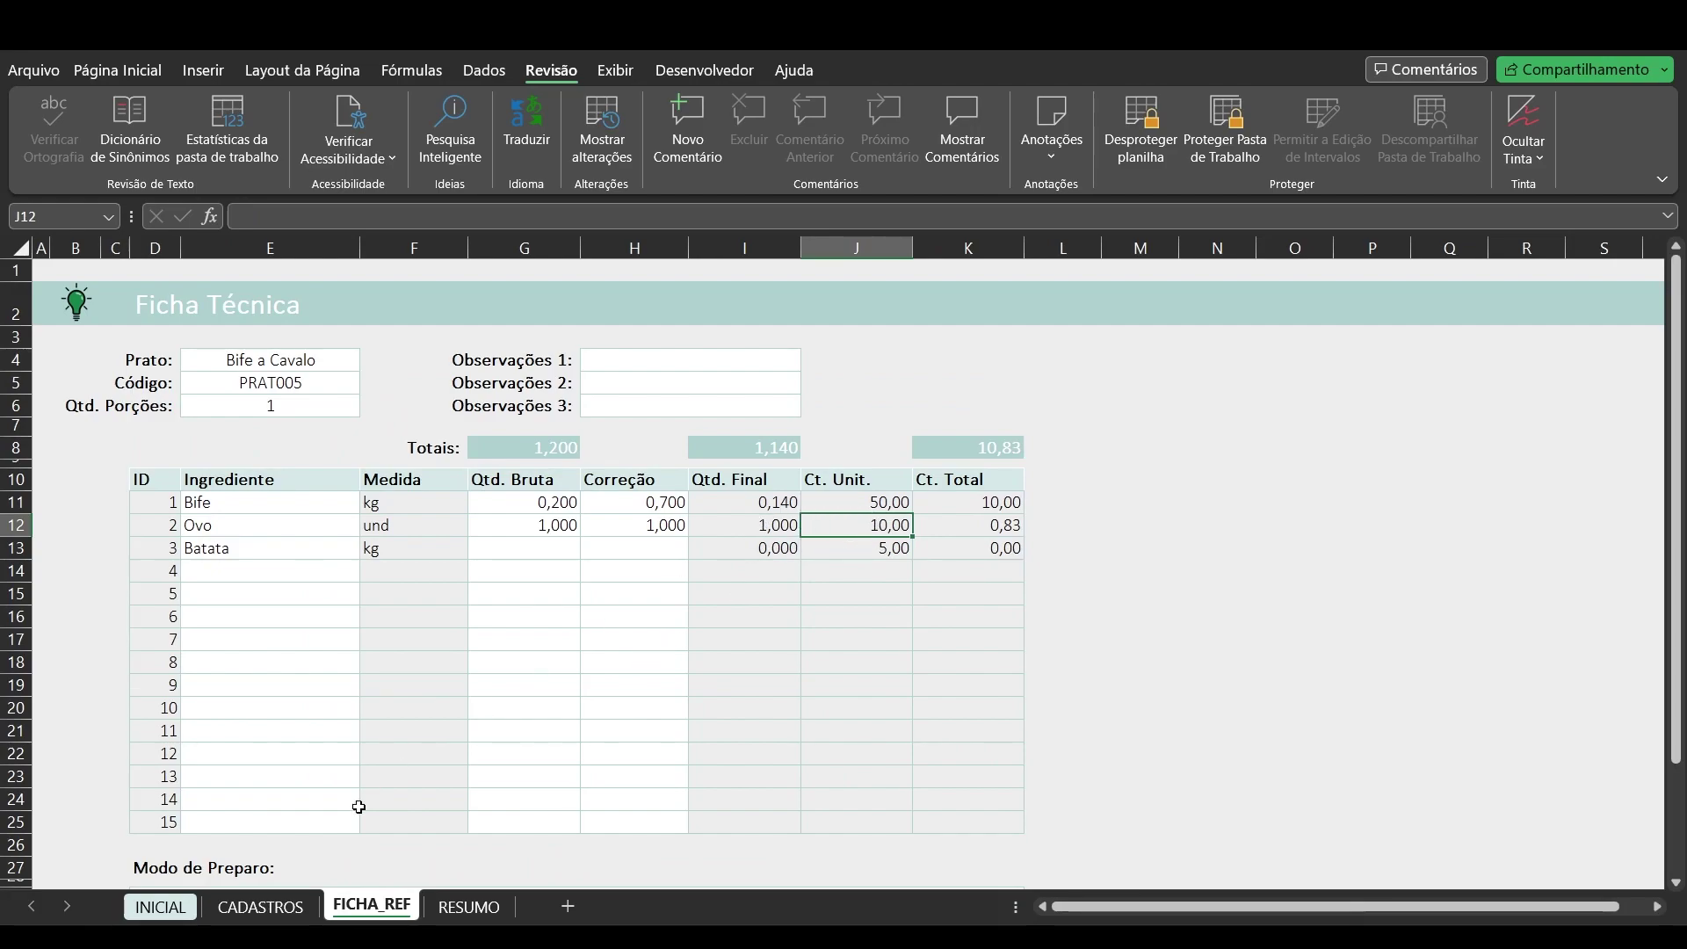
{"action": "left_click", "coordinate": [260, 907]}
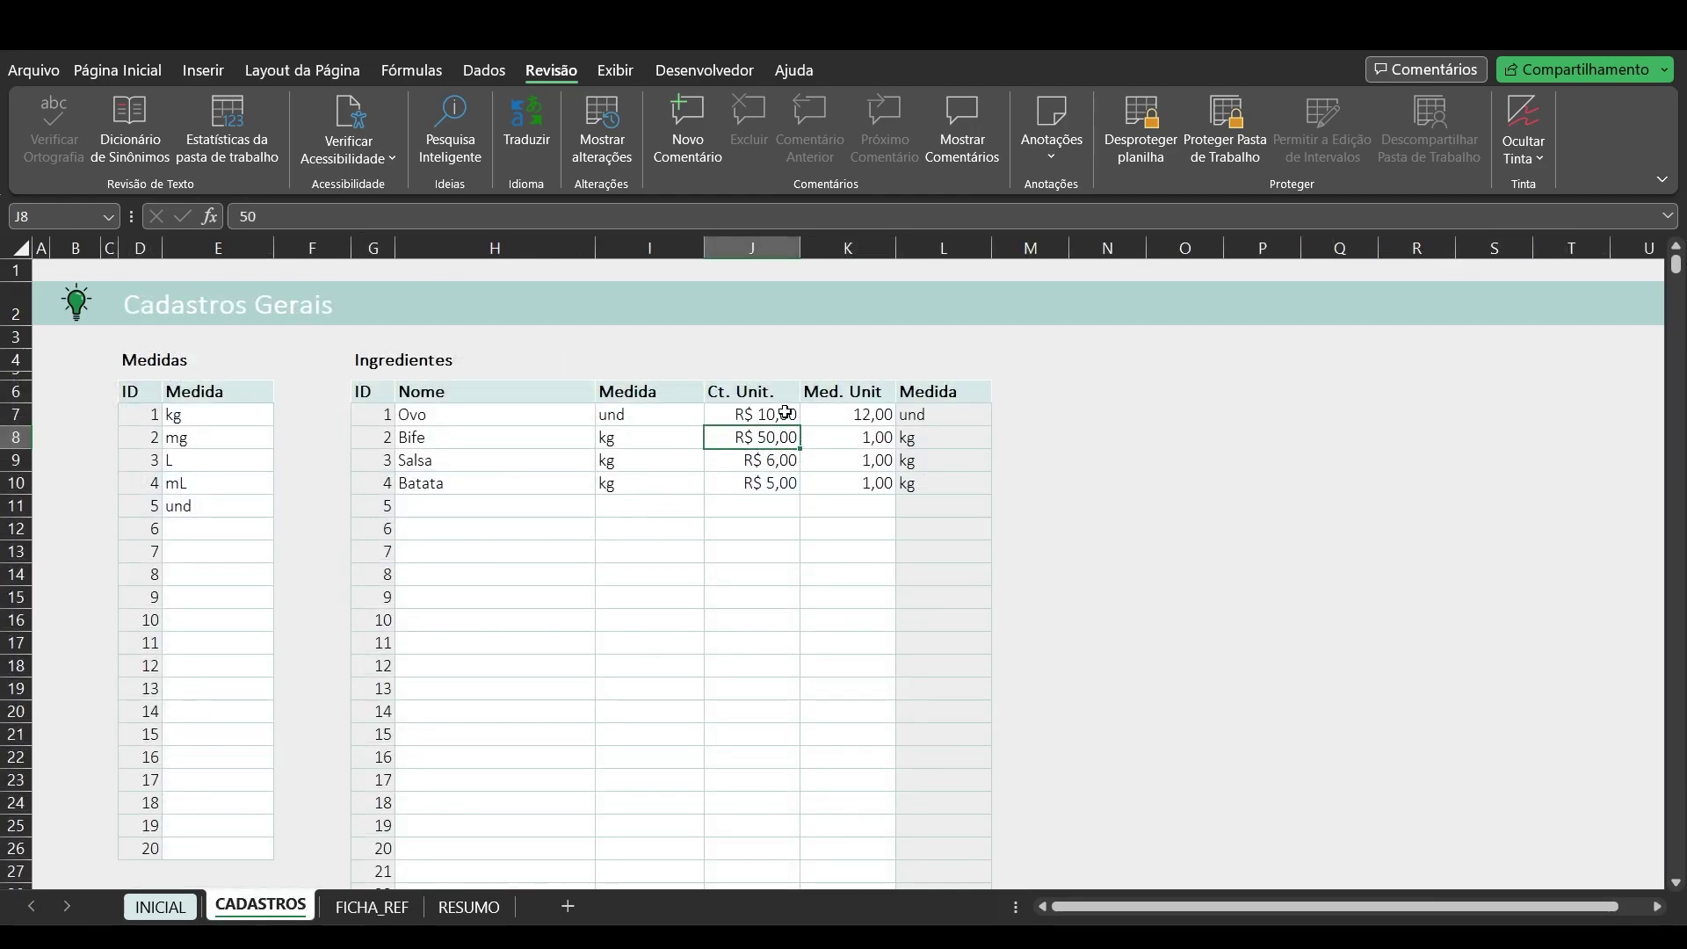
{"action": "left_click", "coordinate": [372, 907]}
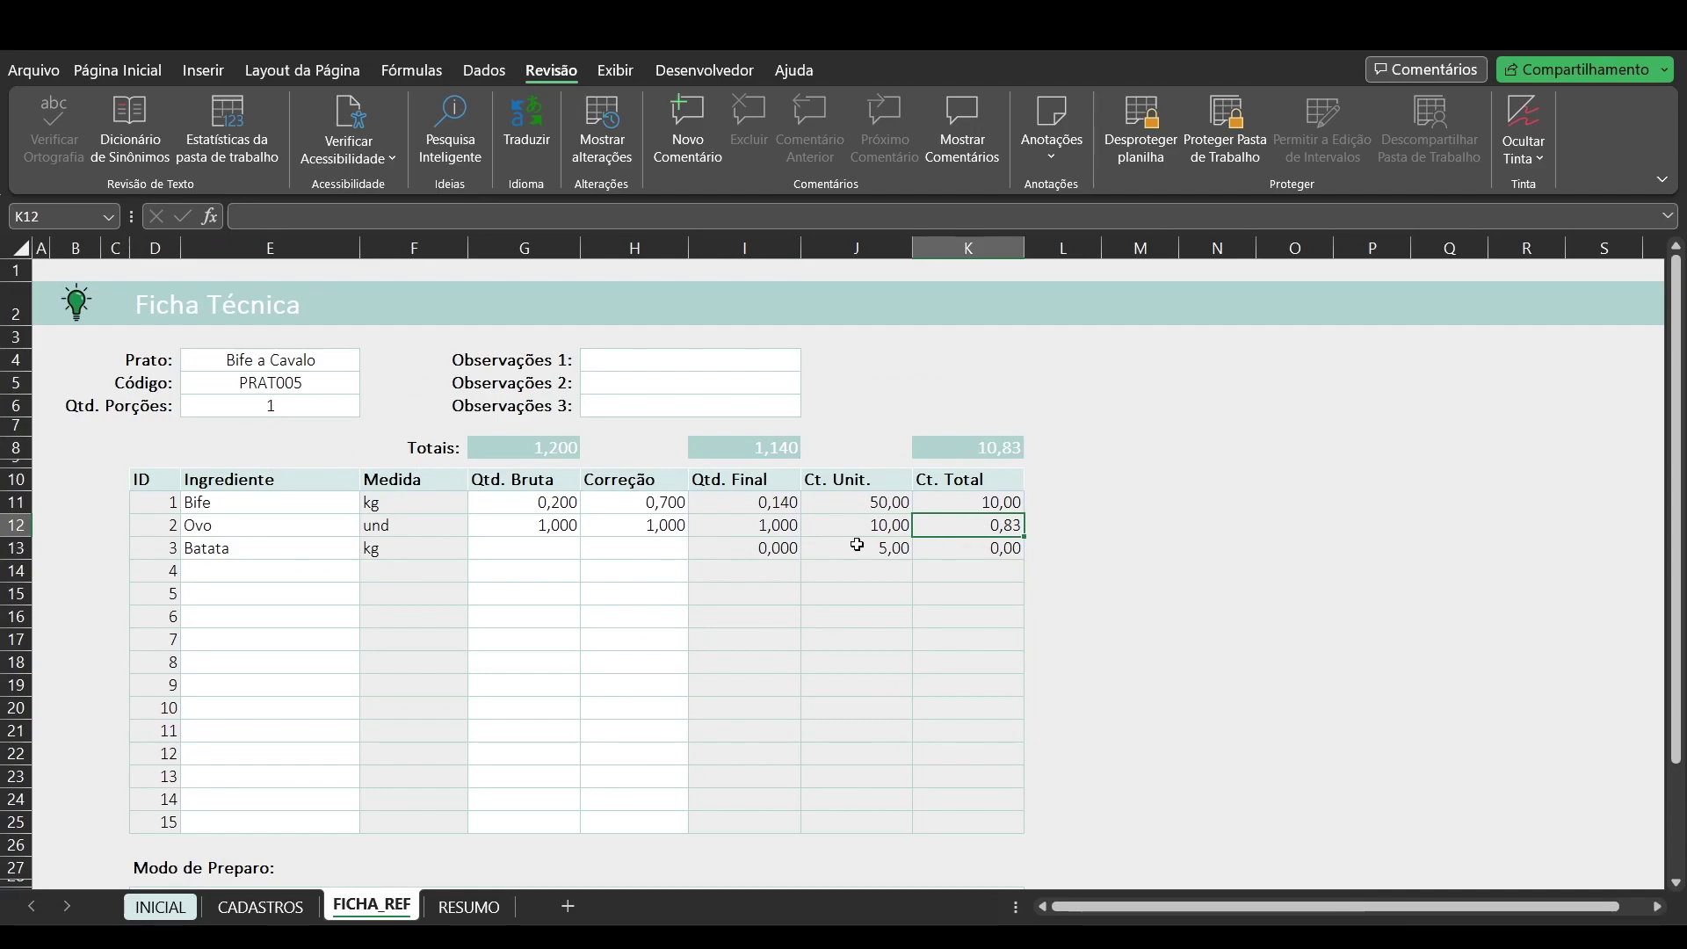
Step: Set the Qtd. Bruta of Batata to 0,2 and its Correção factor to 0,7
{"action": "left_click", "coordinate": [549, 547]}
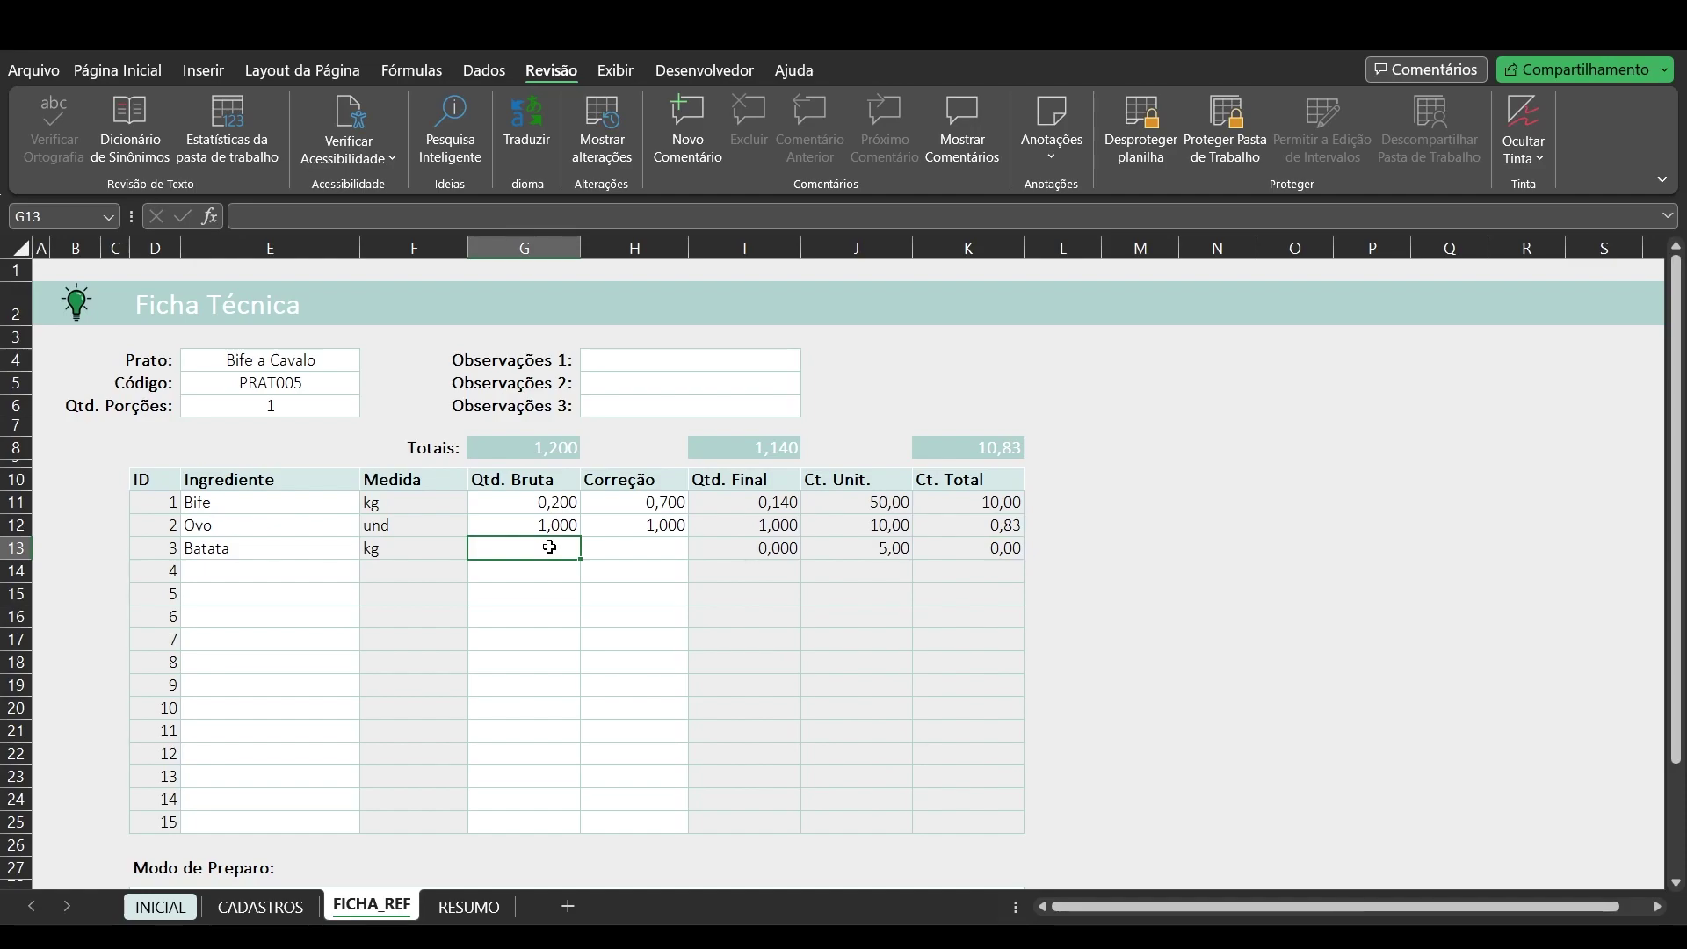
{"action": "type", "text": "0,2"}
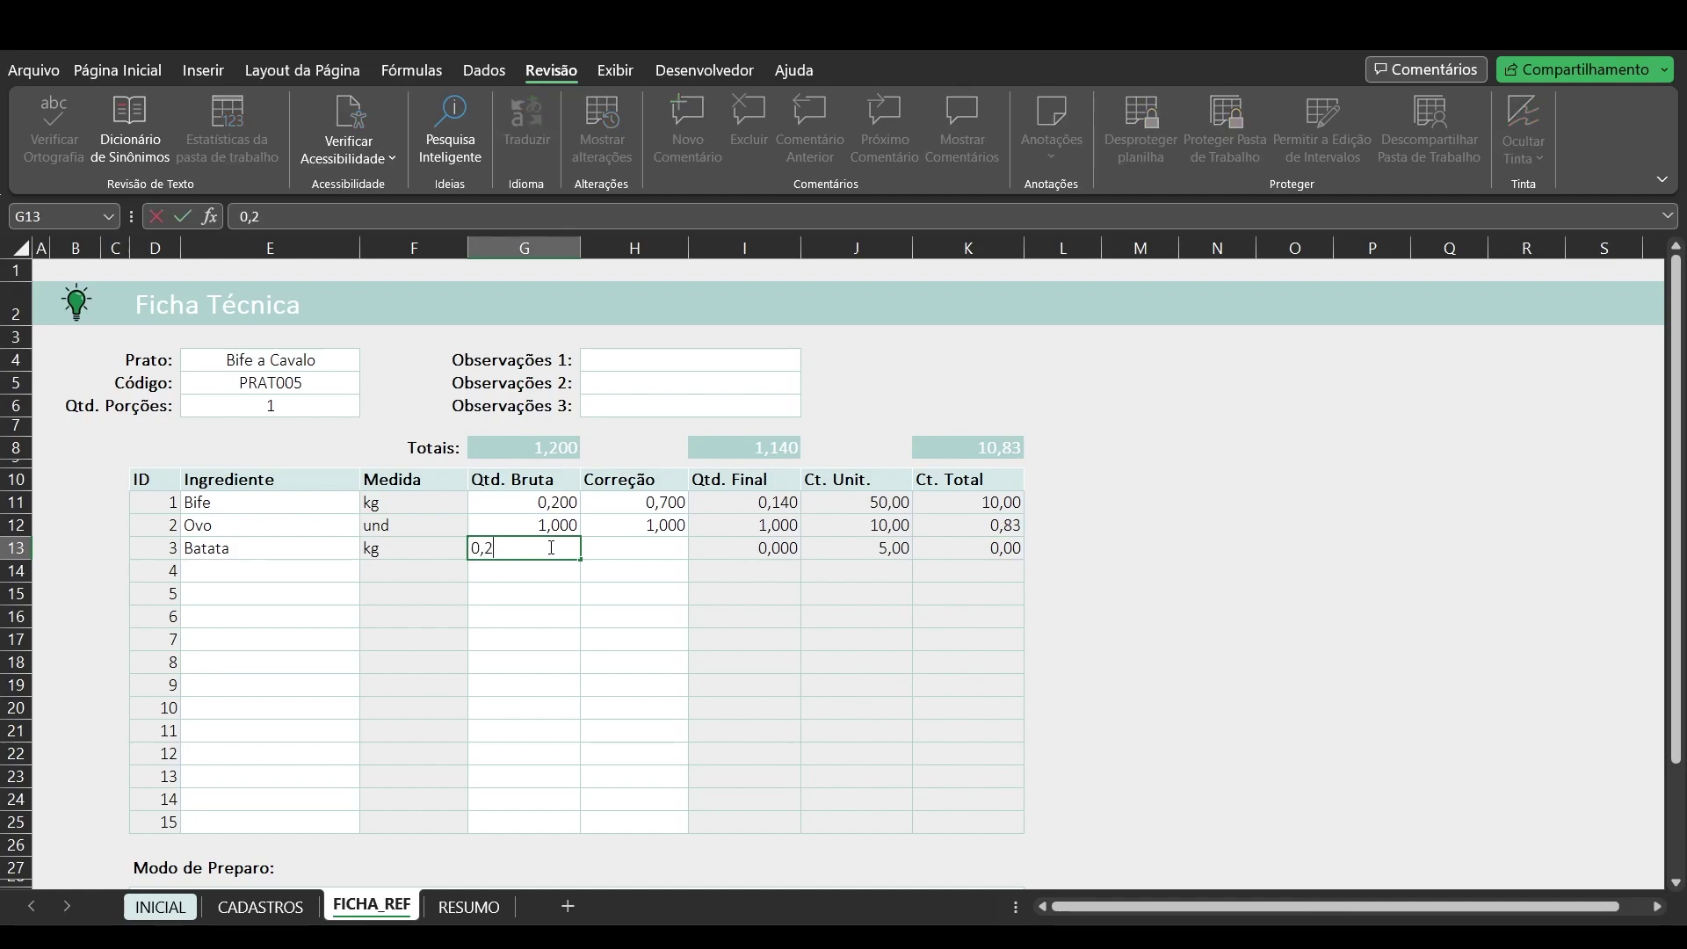
{"action": "key", "text": "Tab"}
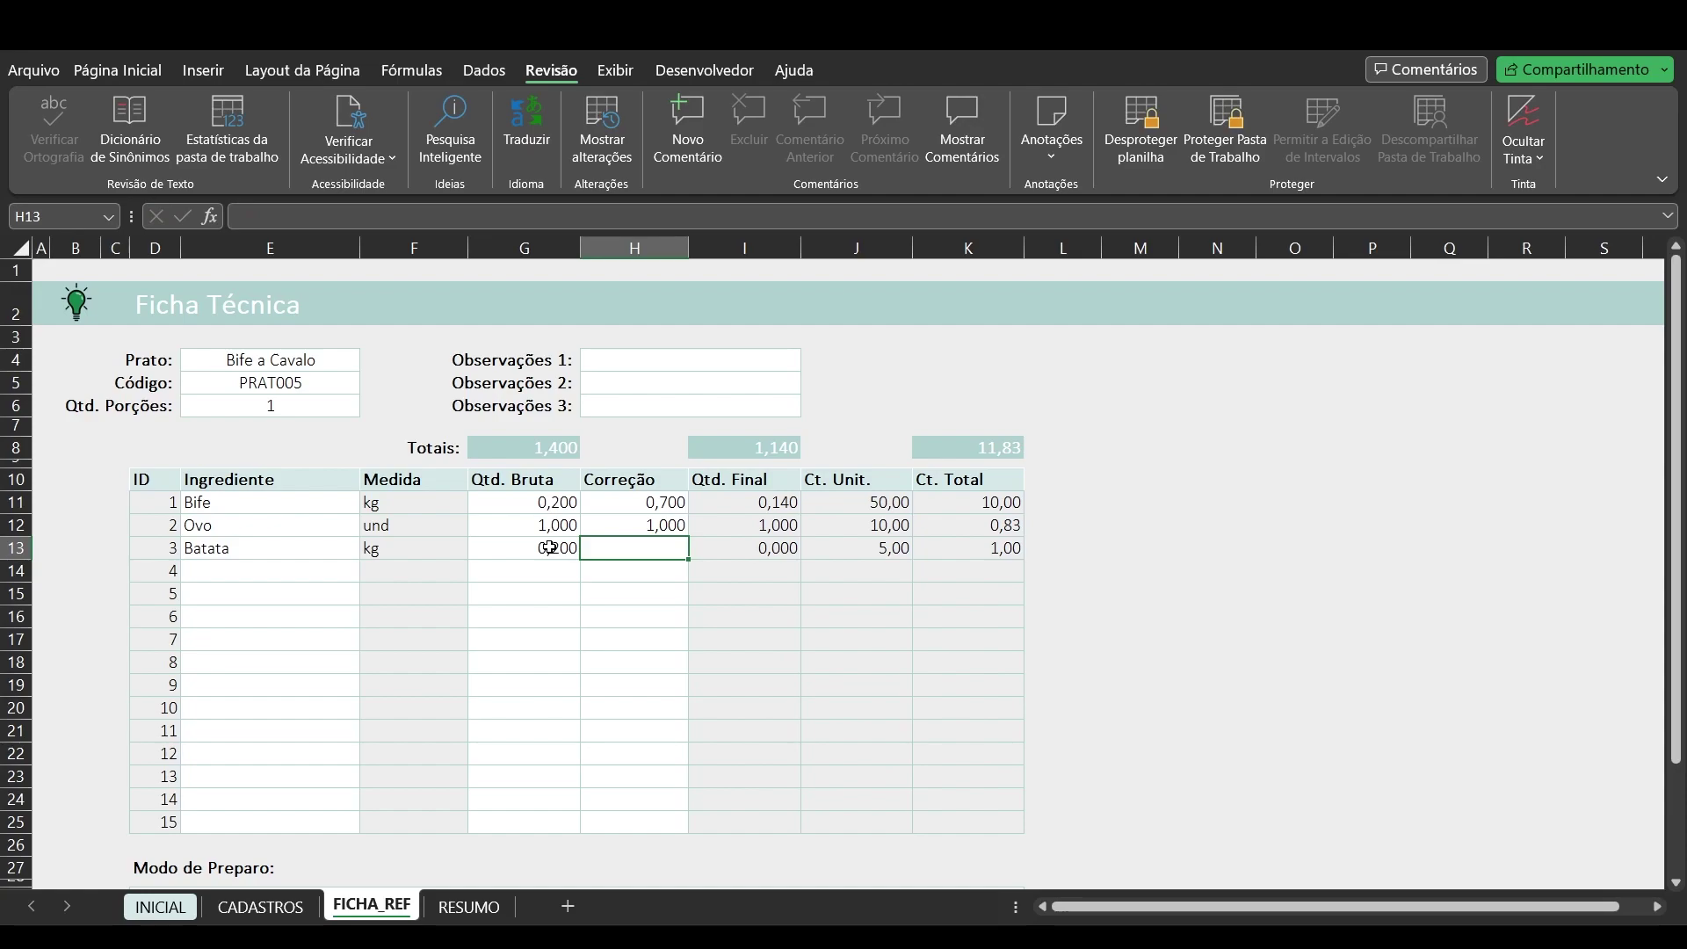
{"action": "type", "text": "0,7"}
{"action": "key", "text": "Tab"}
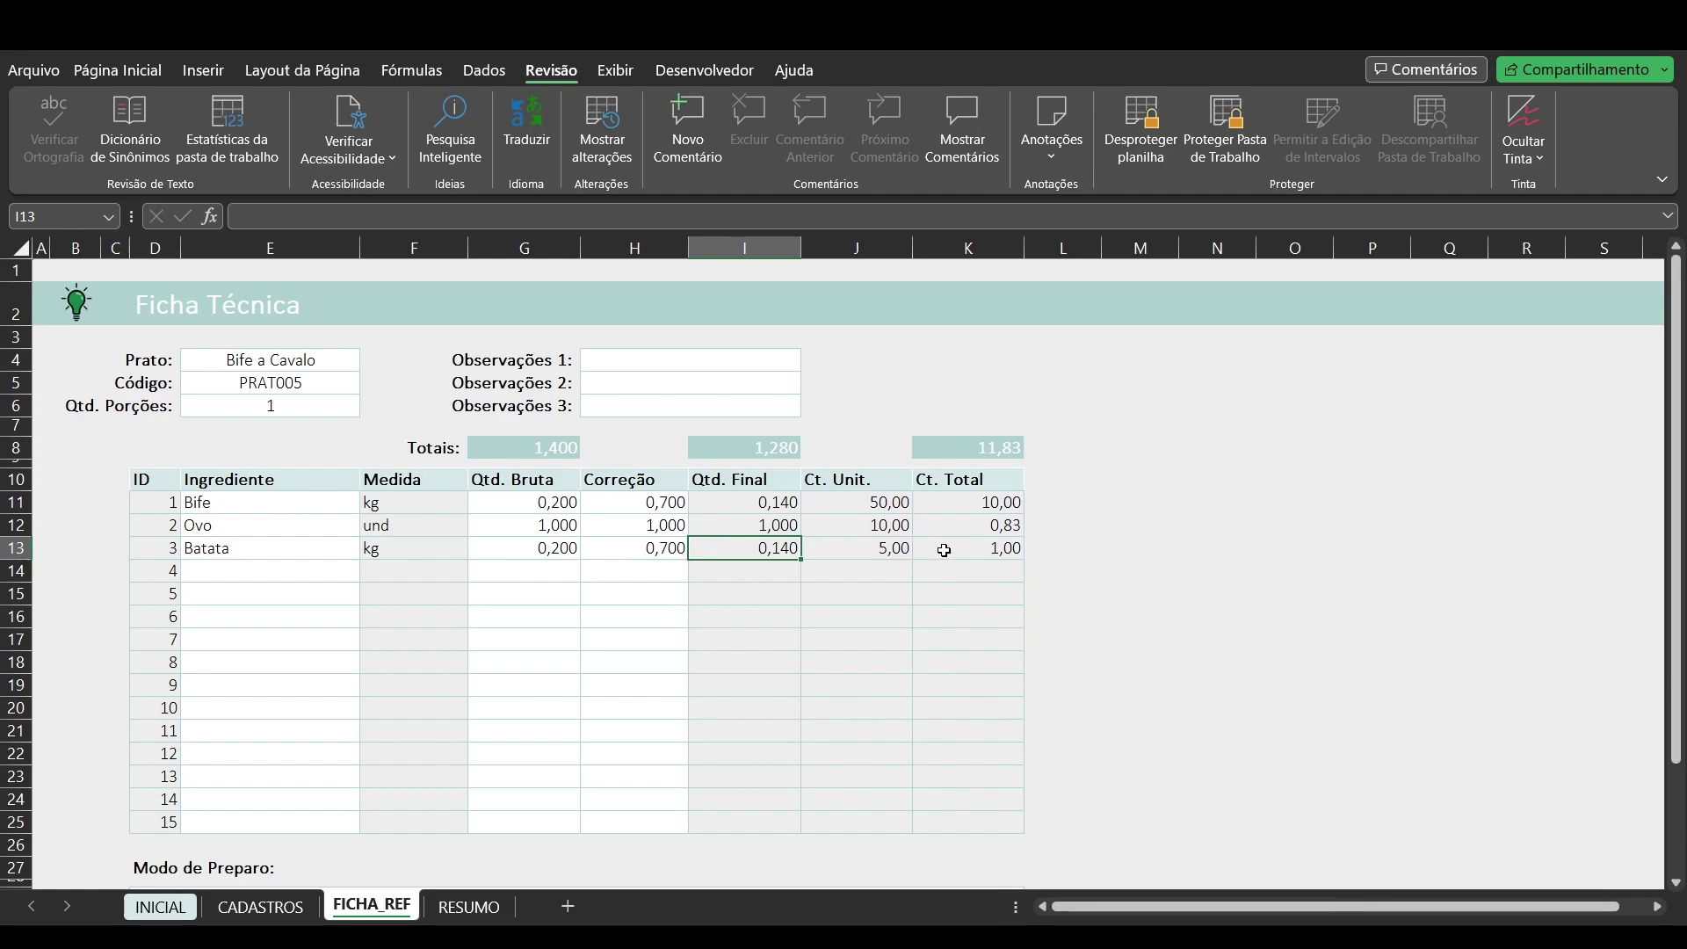
Step: Try the sample text "aaaaaaaaaaa" in the Modo de Preparo area below the ingredients
{"action": "scroll", "coordinate": [944, 550], "scroll_direction": "down", "scroll_amount": 2}
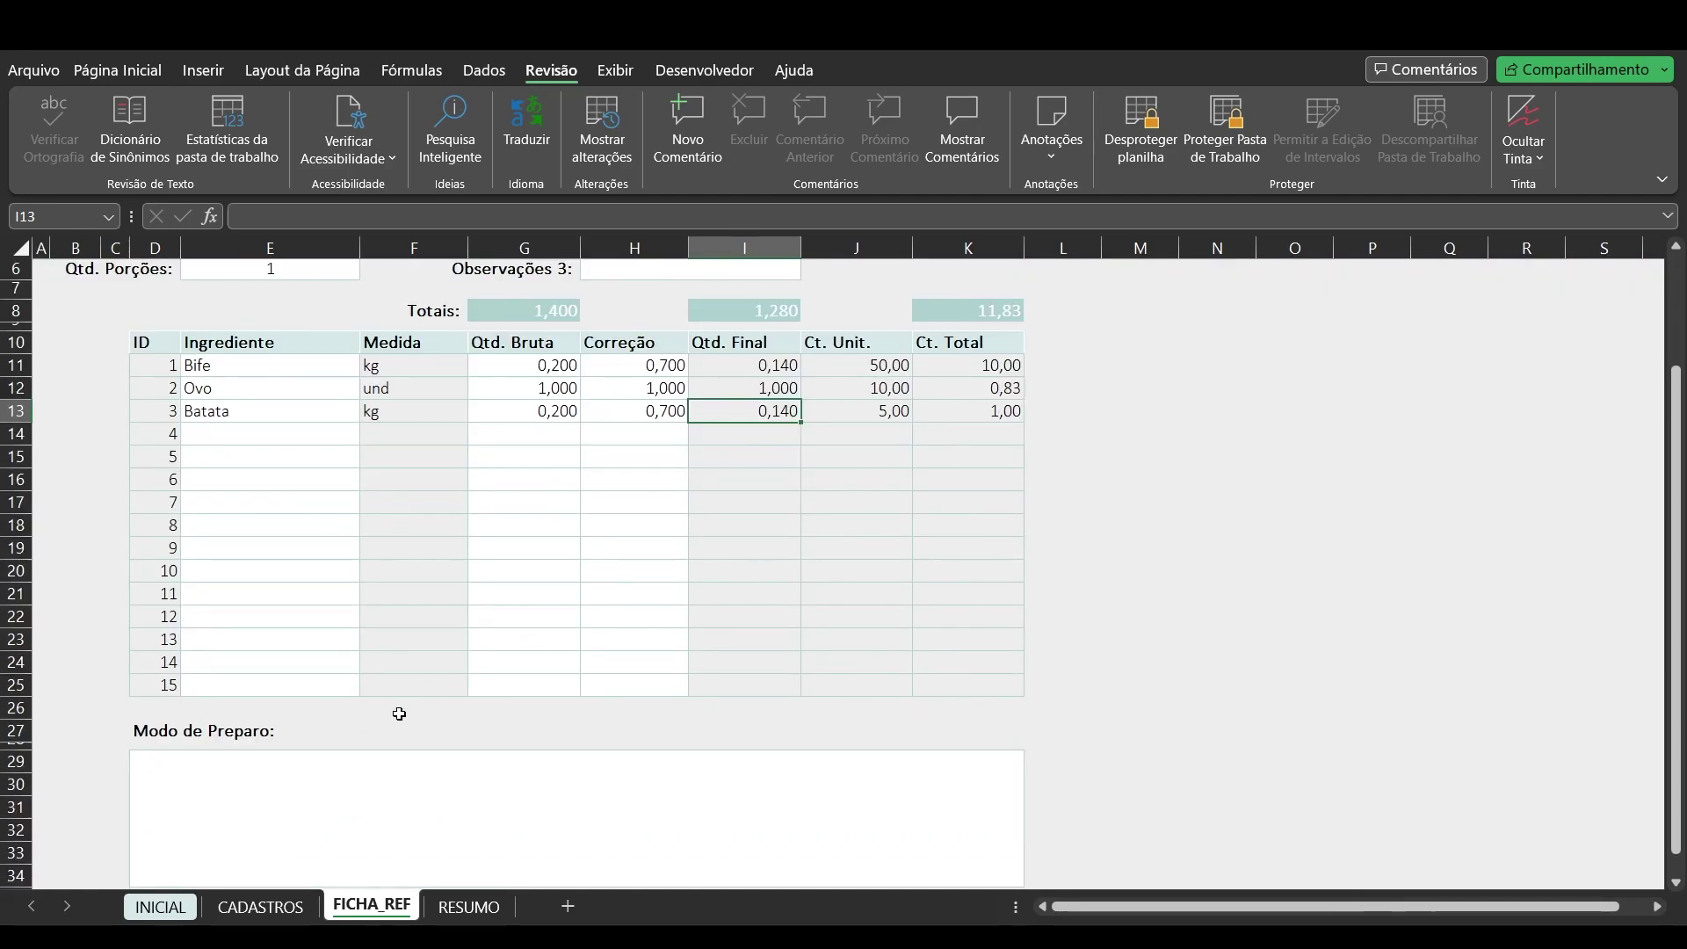
{"action": "left_click", "coordinate": [362, 777]}
{"action": "scroll", "coordinate": [263, 773], "scroll_direction": "down", "scroll_amount": 1}
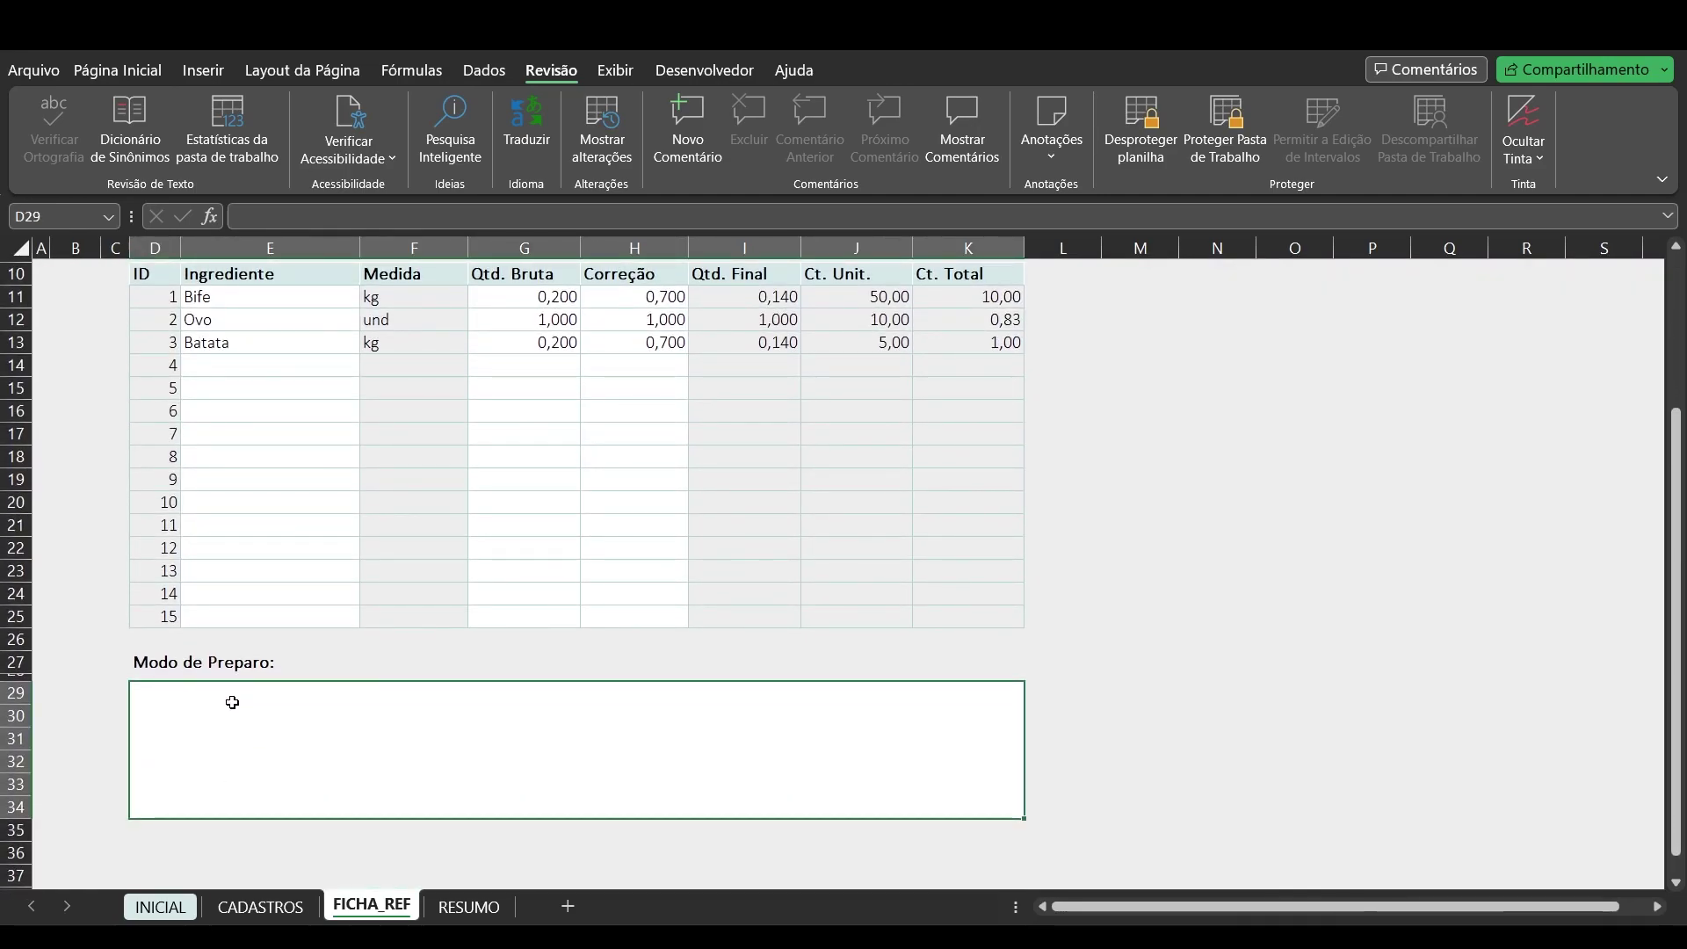
{"action": "type", "text": "aaaaaaaaaaa"}
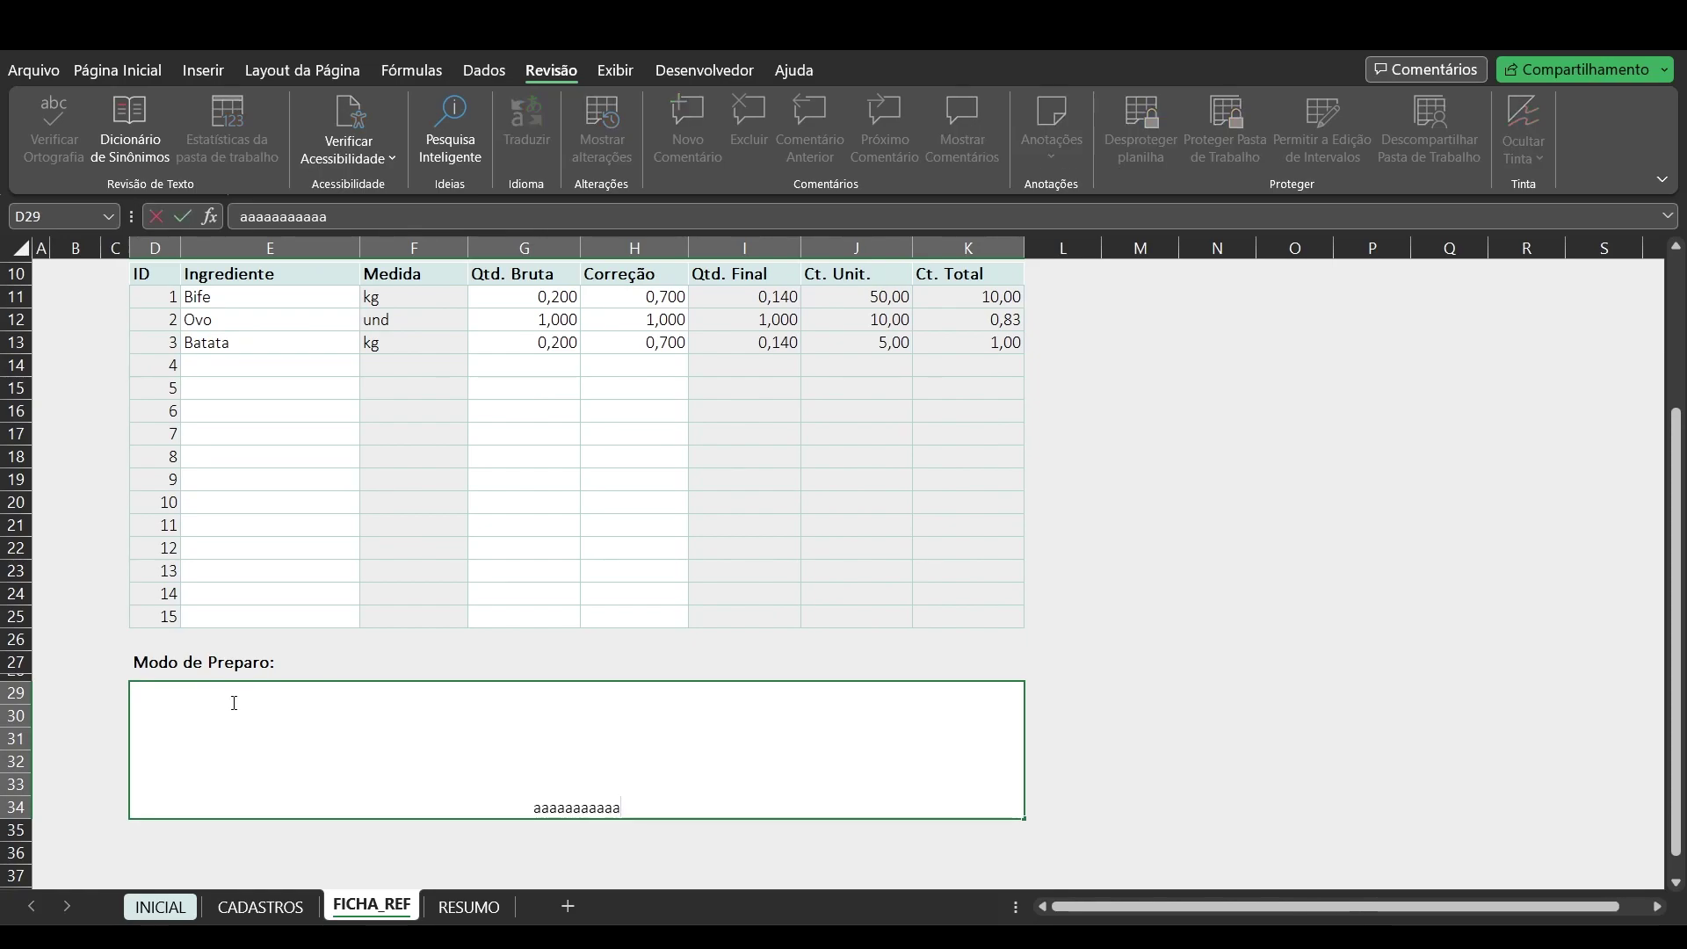
{"action": "key", "text": "Escape"}
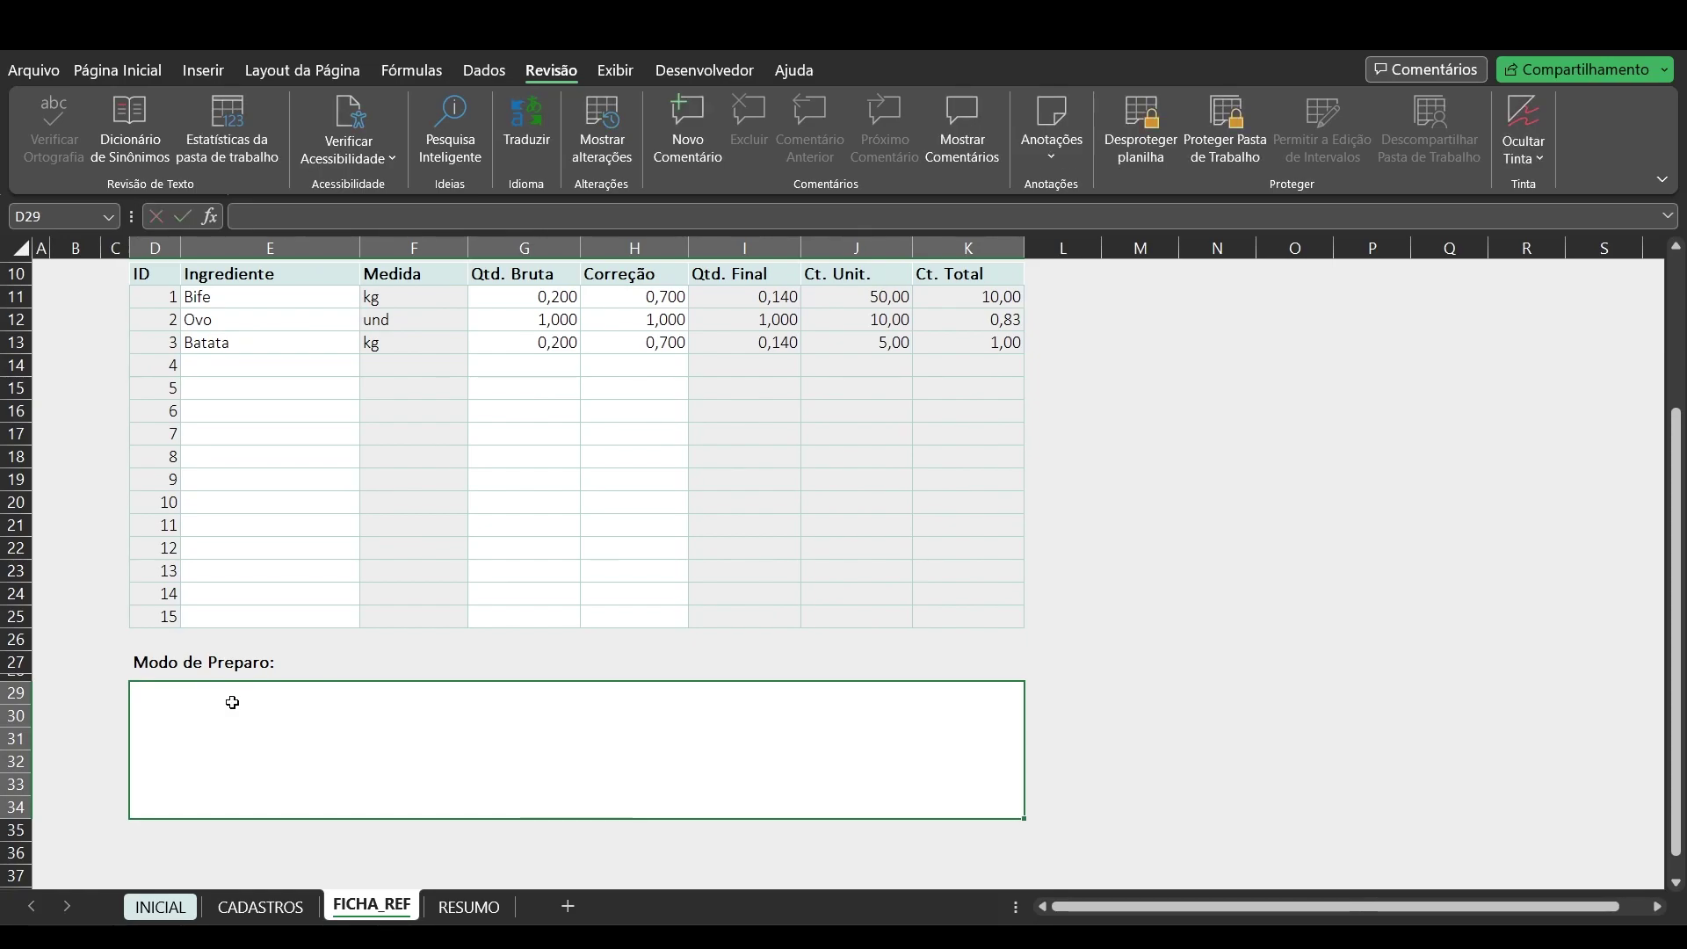
{"action": "scroll", "coordinate": [313, 655], "scroll_direction": "up", "scroll_amount": 3}
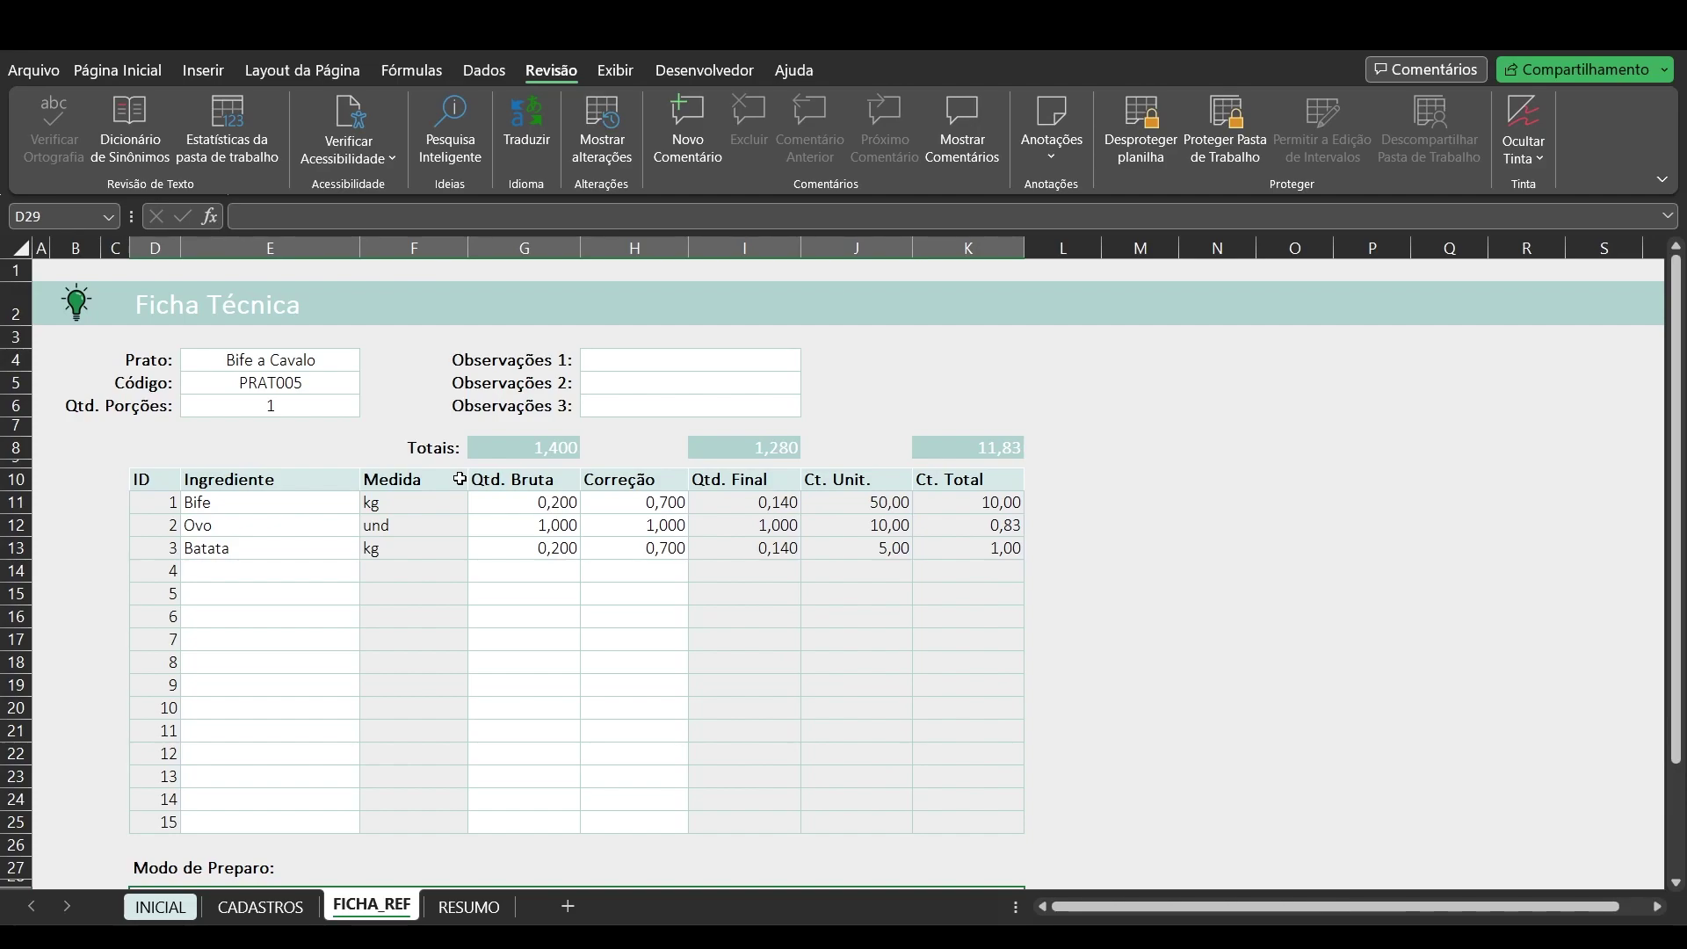
Step: Set Bife's Ct. Unit. to 54 in CADASTROS and return to FICHA_REF to check the costs
{"action": "left_click", "coordinate": [418, 502]}
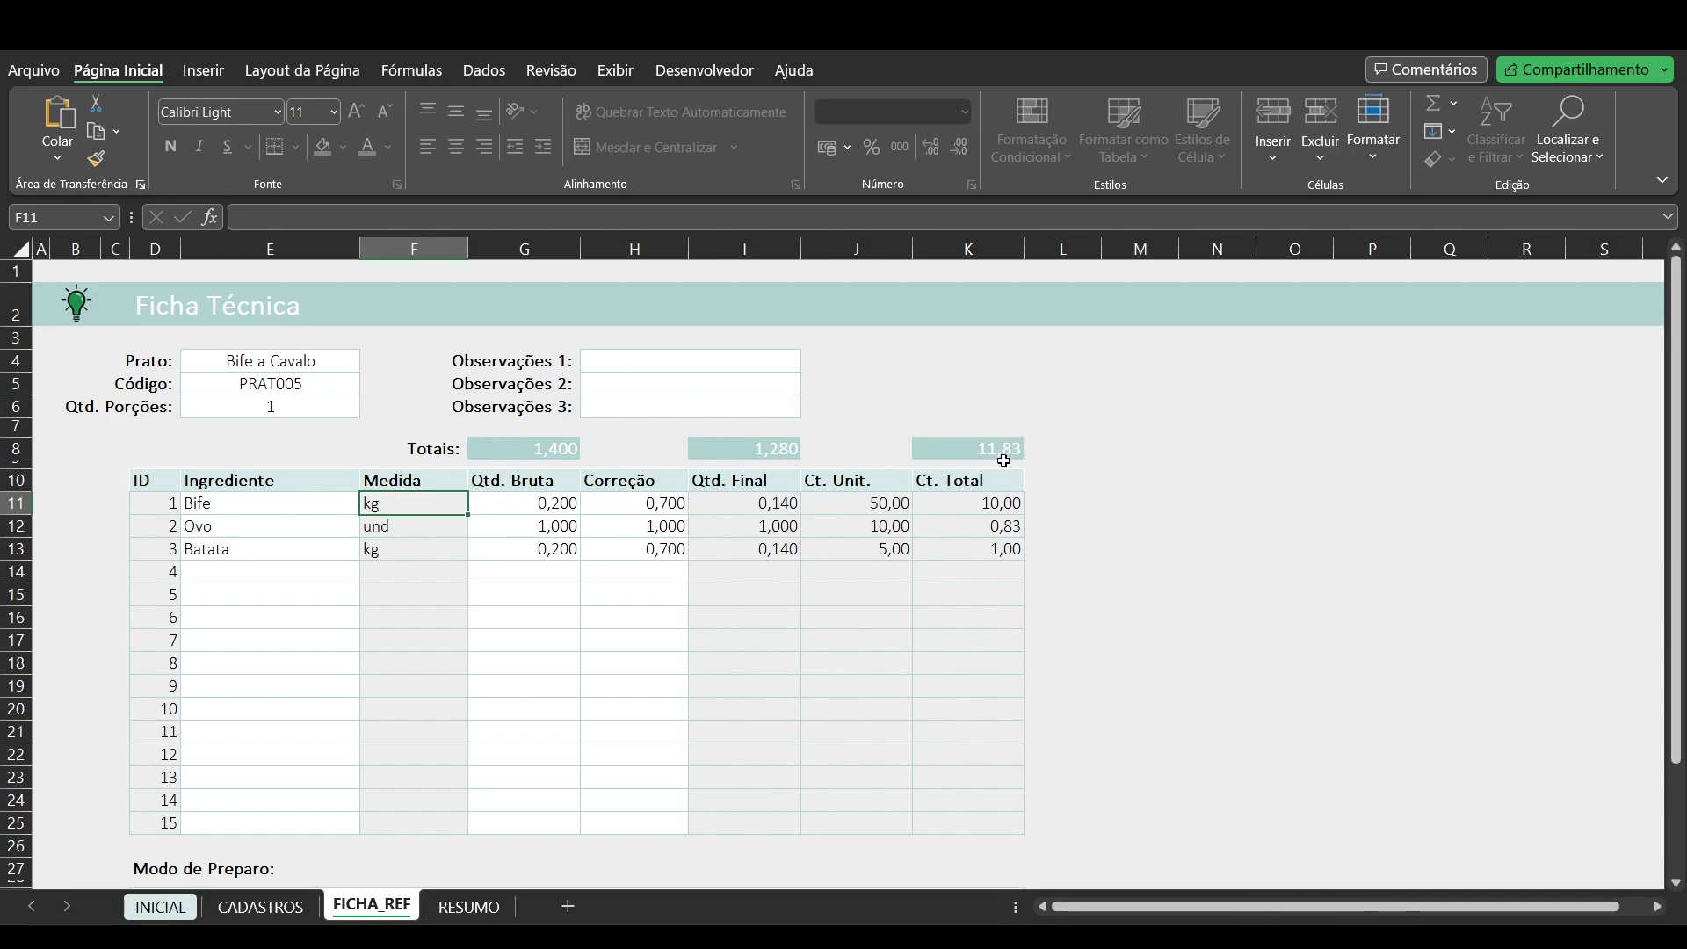
{"action": "left_click", "coordinate": [260, 906]}
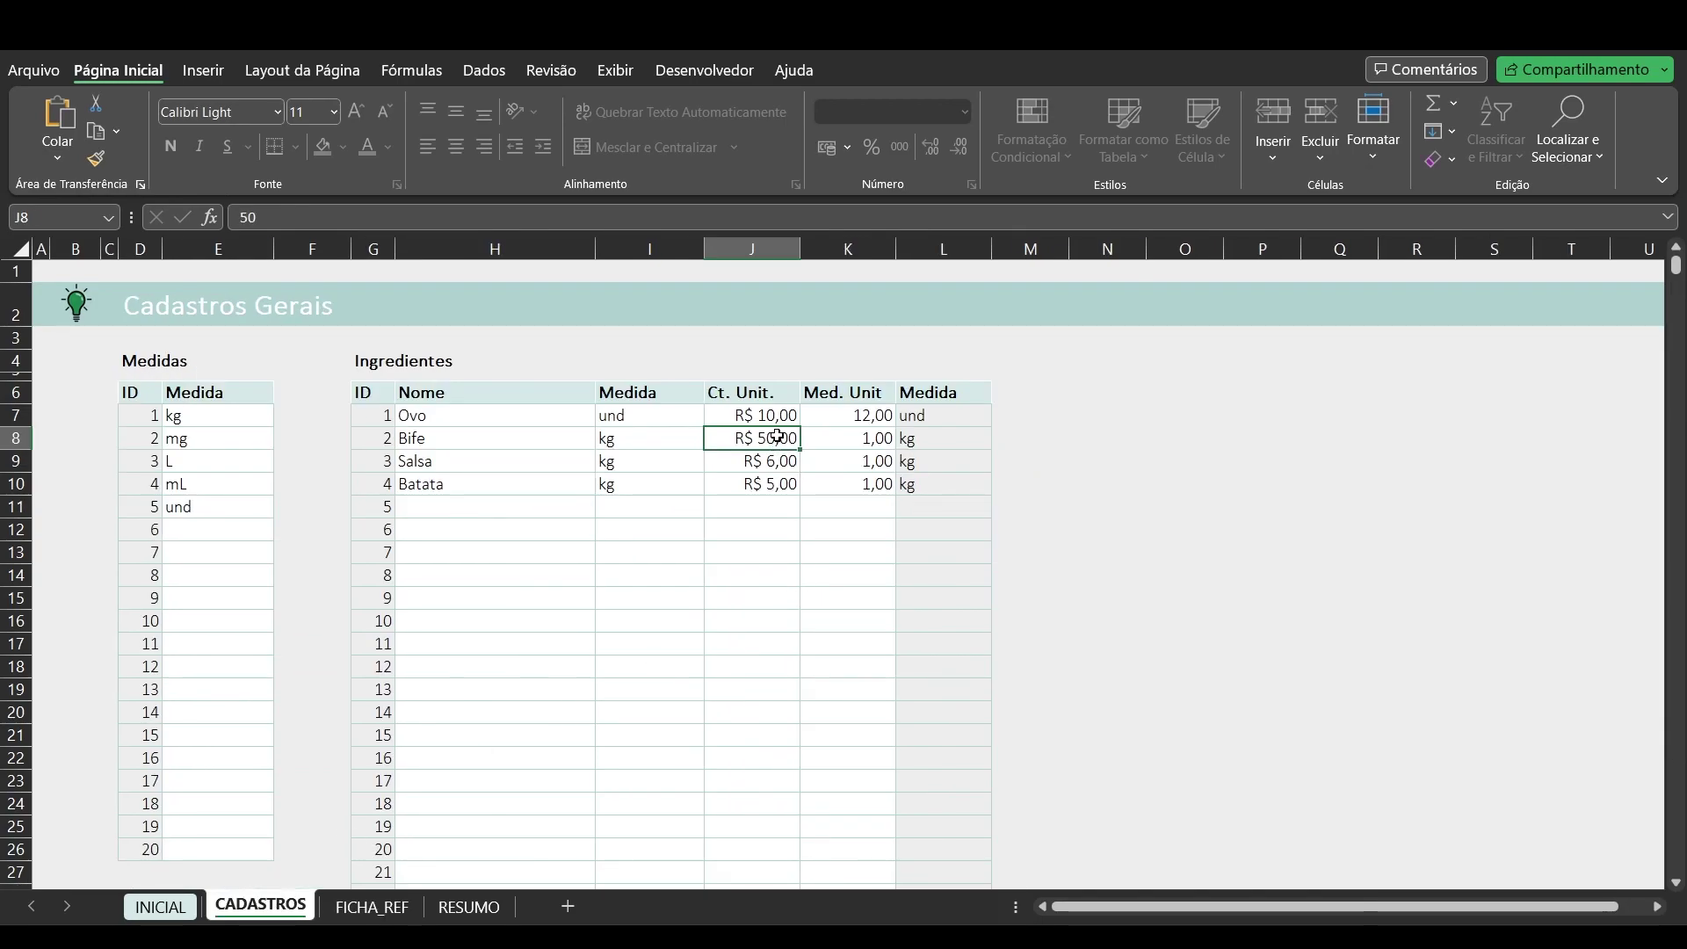
{"action": "type", "text": "54"}
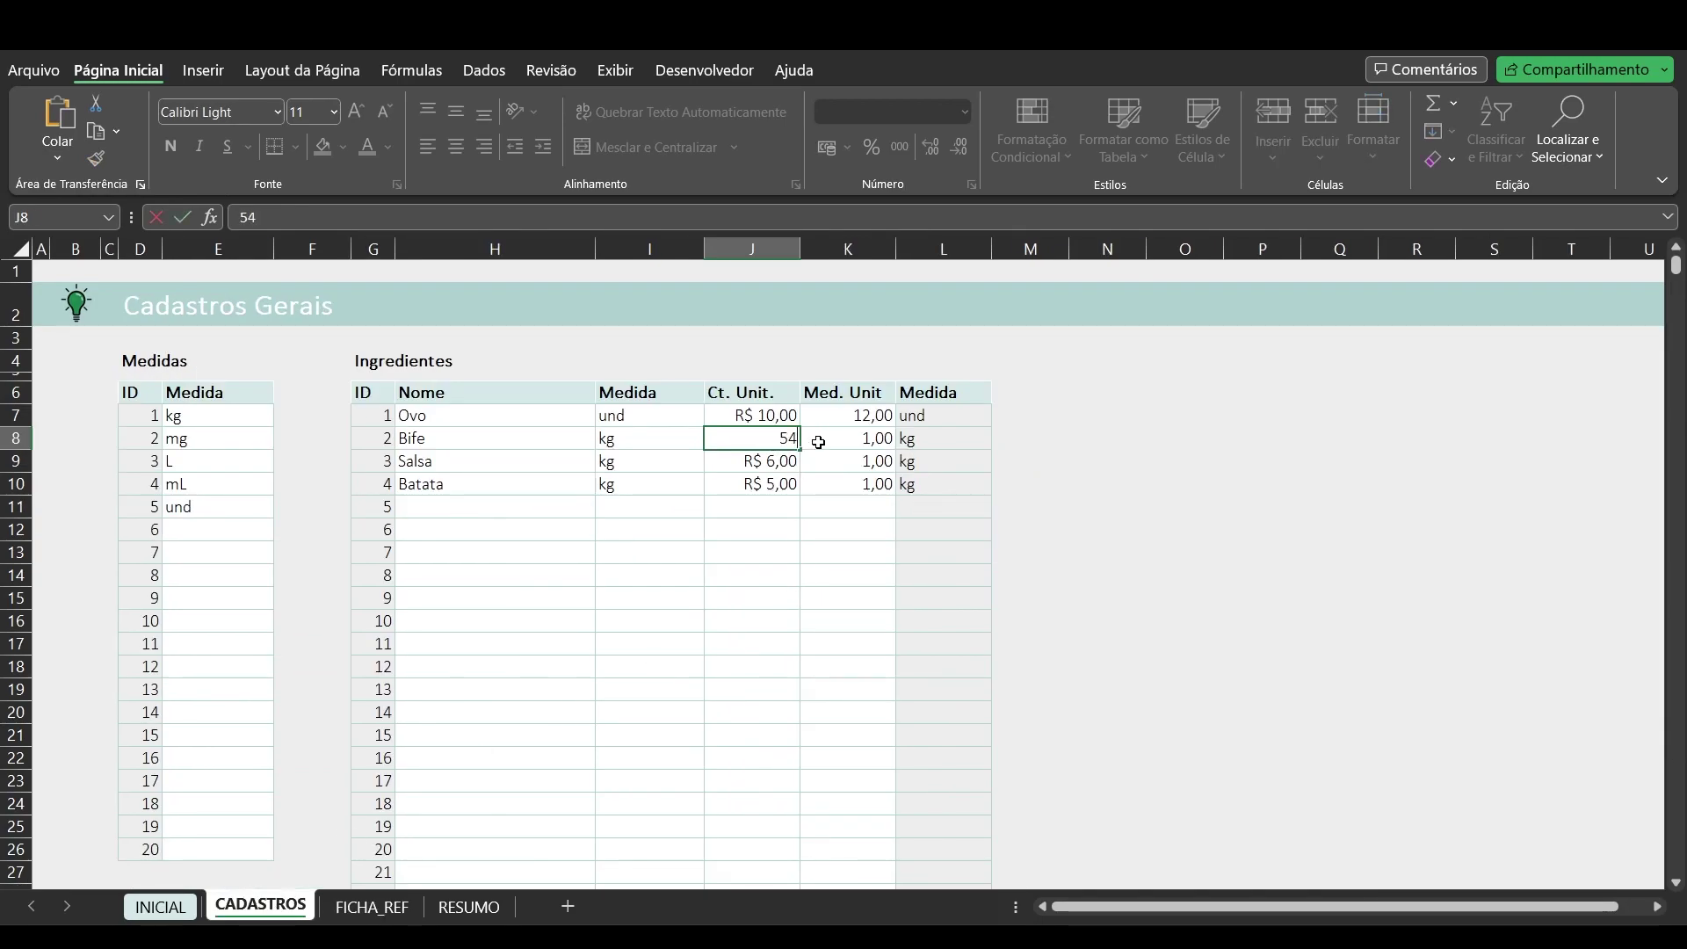
{"action": "key", "text": "Return"}
{"action": "left_click", "coordinate": [372, 906]}
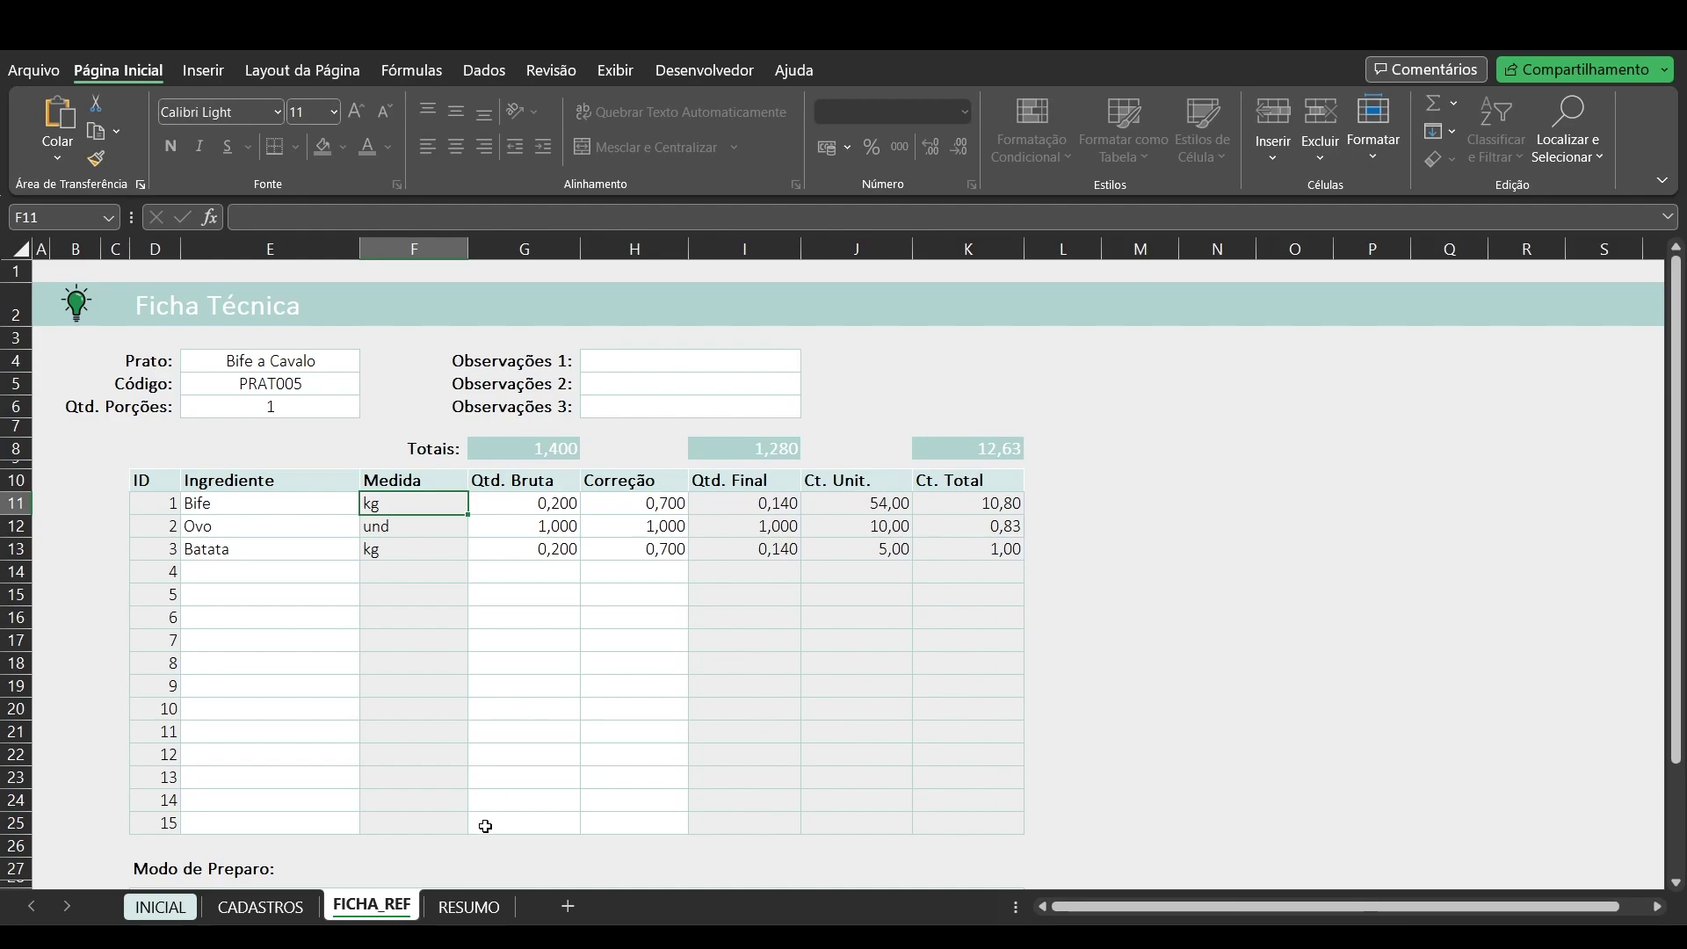
Step: Enter FICHA_REF as the first ABA_PRATO in the RESUMO sheet
{"action": "left_click", "coordinate": [489, 912]}
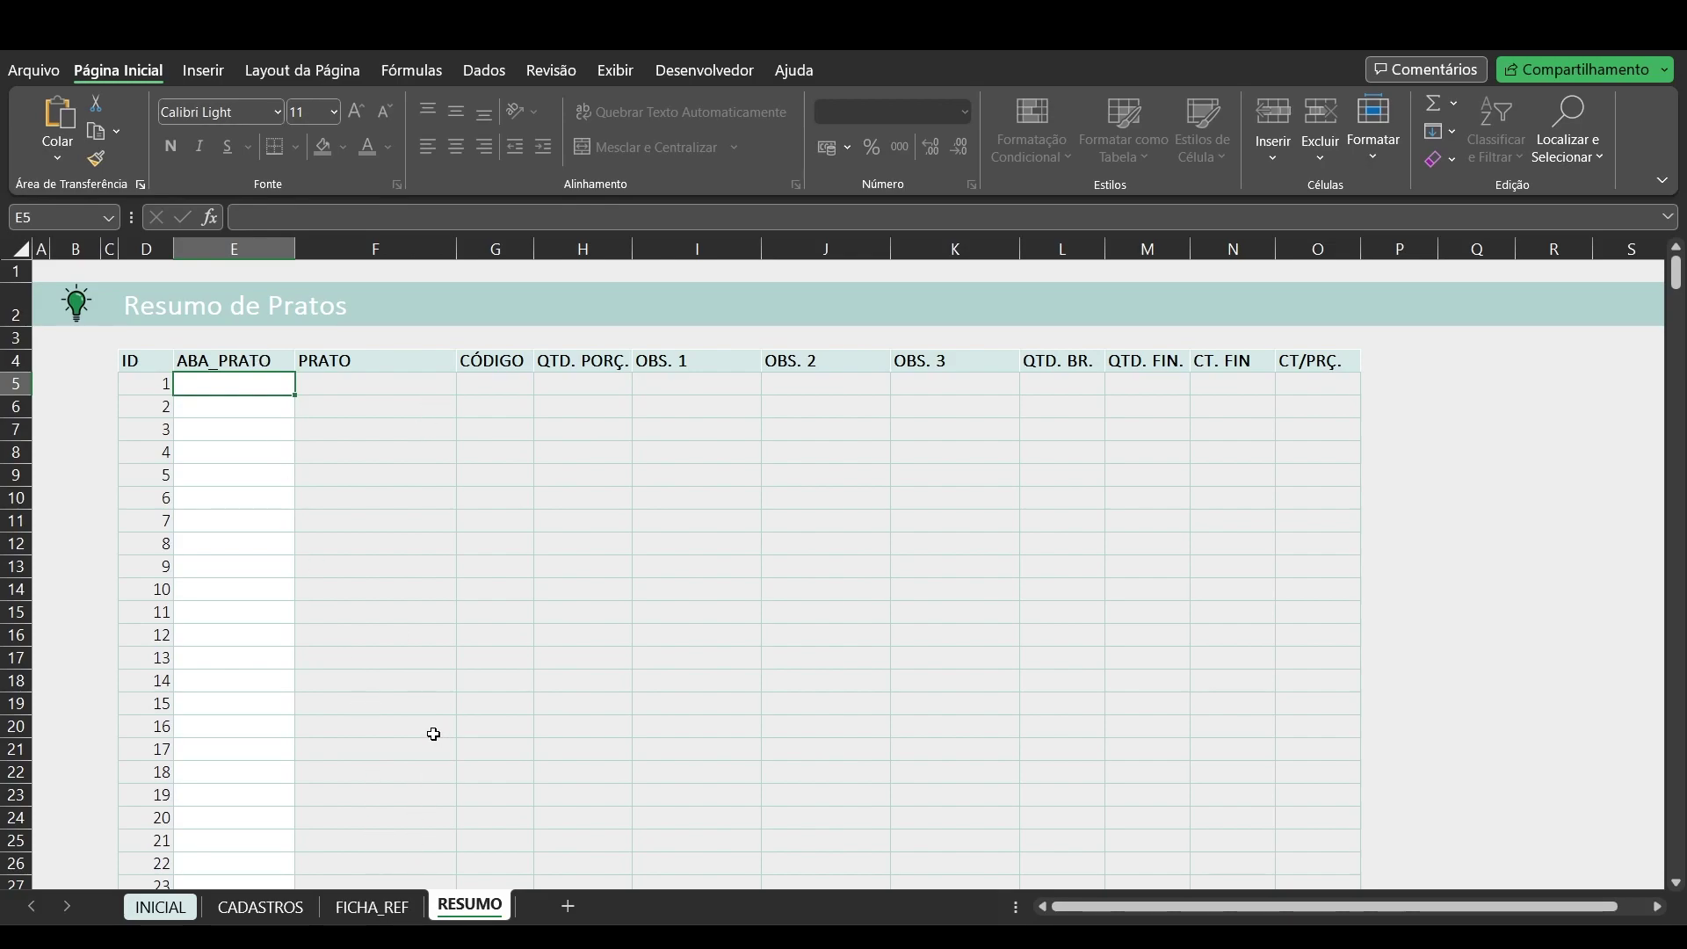
{"action": "type", "text": "FICHA"}
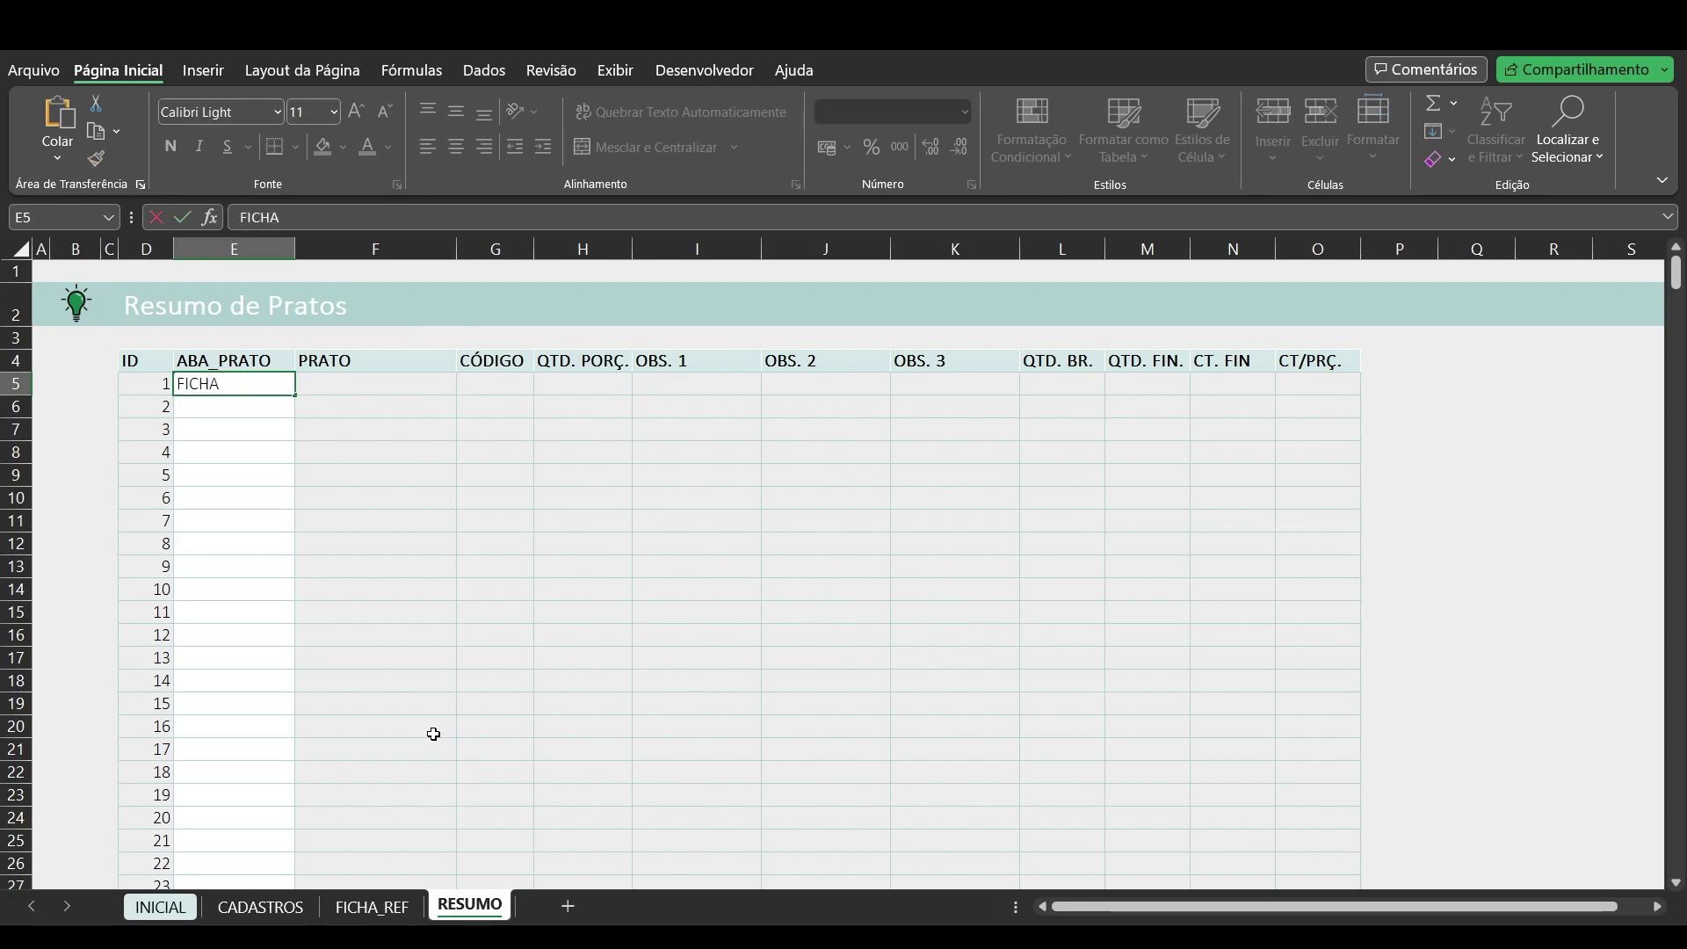
{"action": "type", "text": "_REF"}
{"action": "key", "text": "Return"}
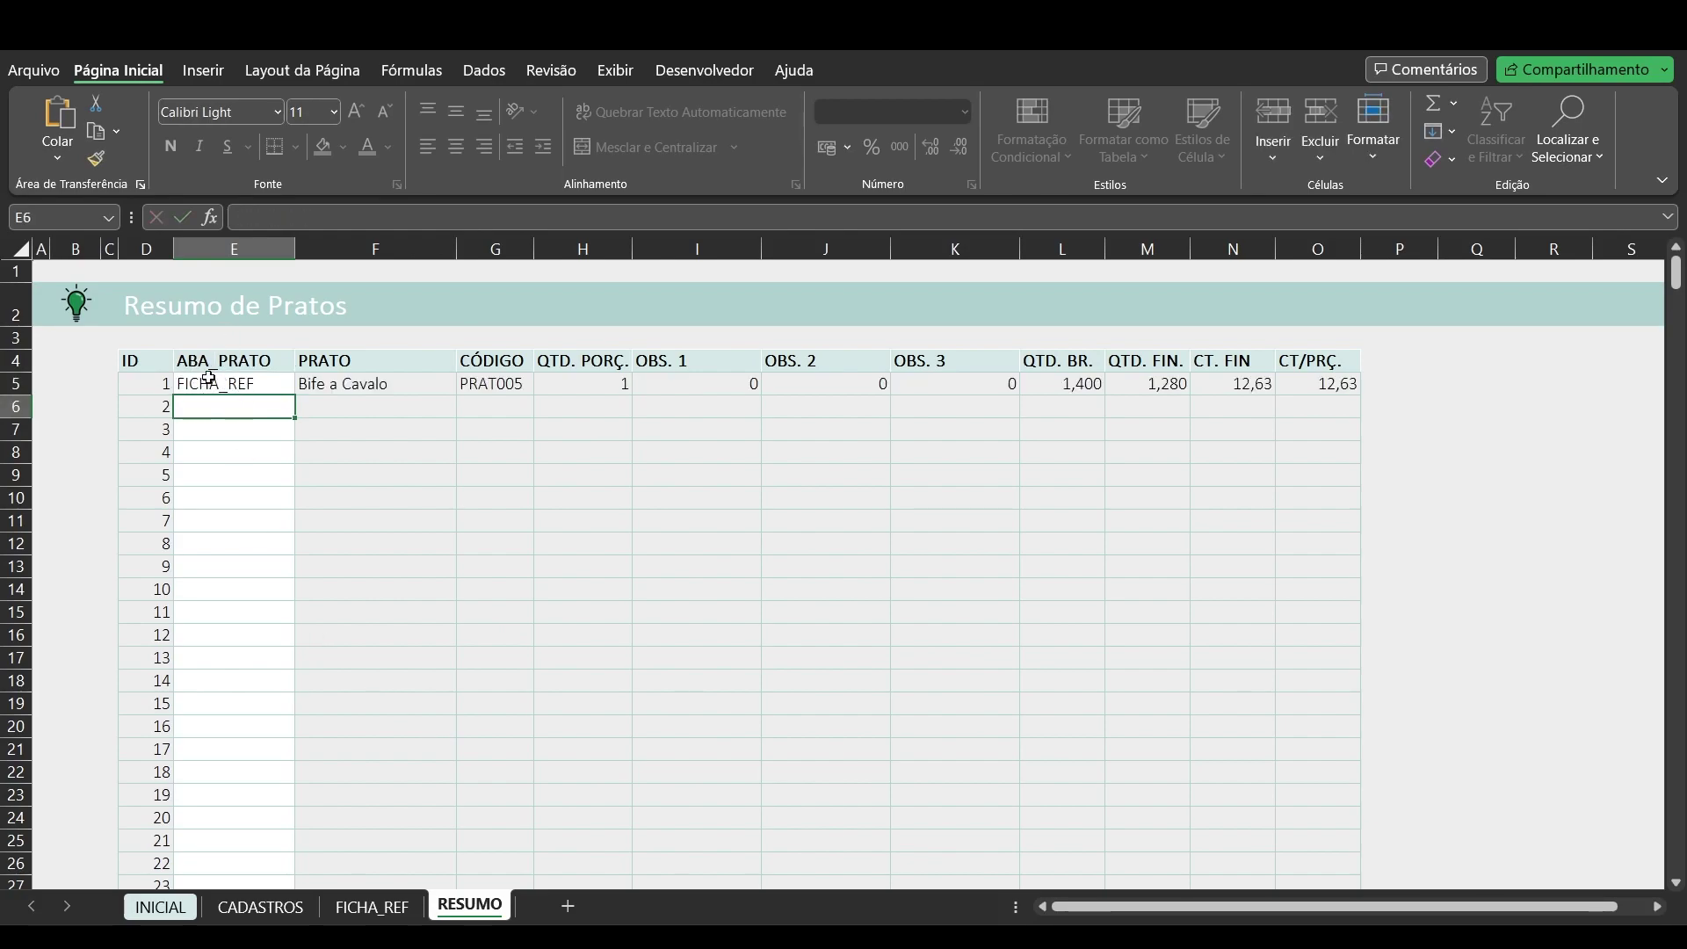
Step: Examine the Bife a Cavalo summary row from dish name to final cost, checking its observations against FICHA_REF
{"action": "left_click_drag", "start_coordinate": [367, 383], "coordinate": [1337, 383]}
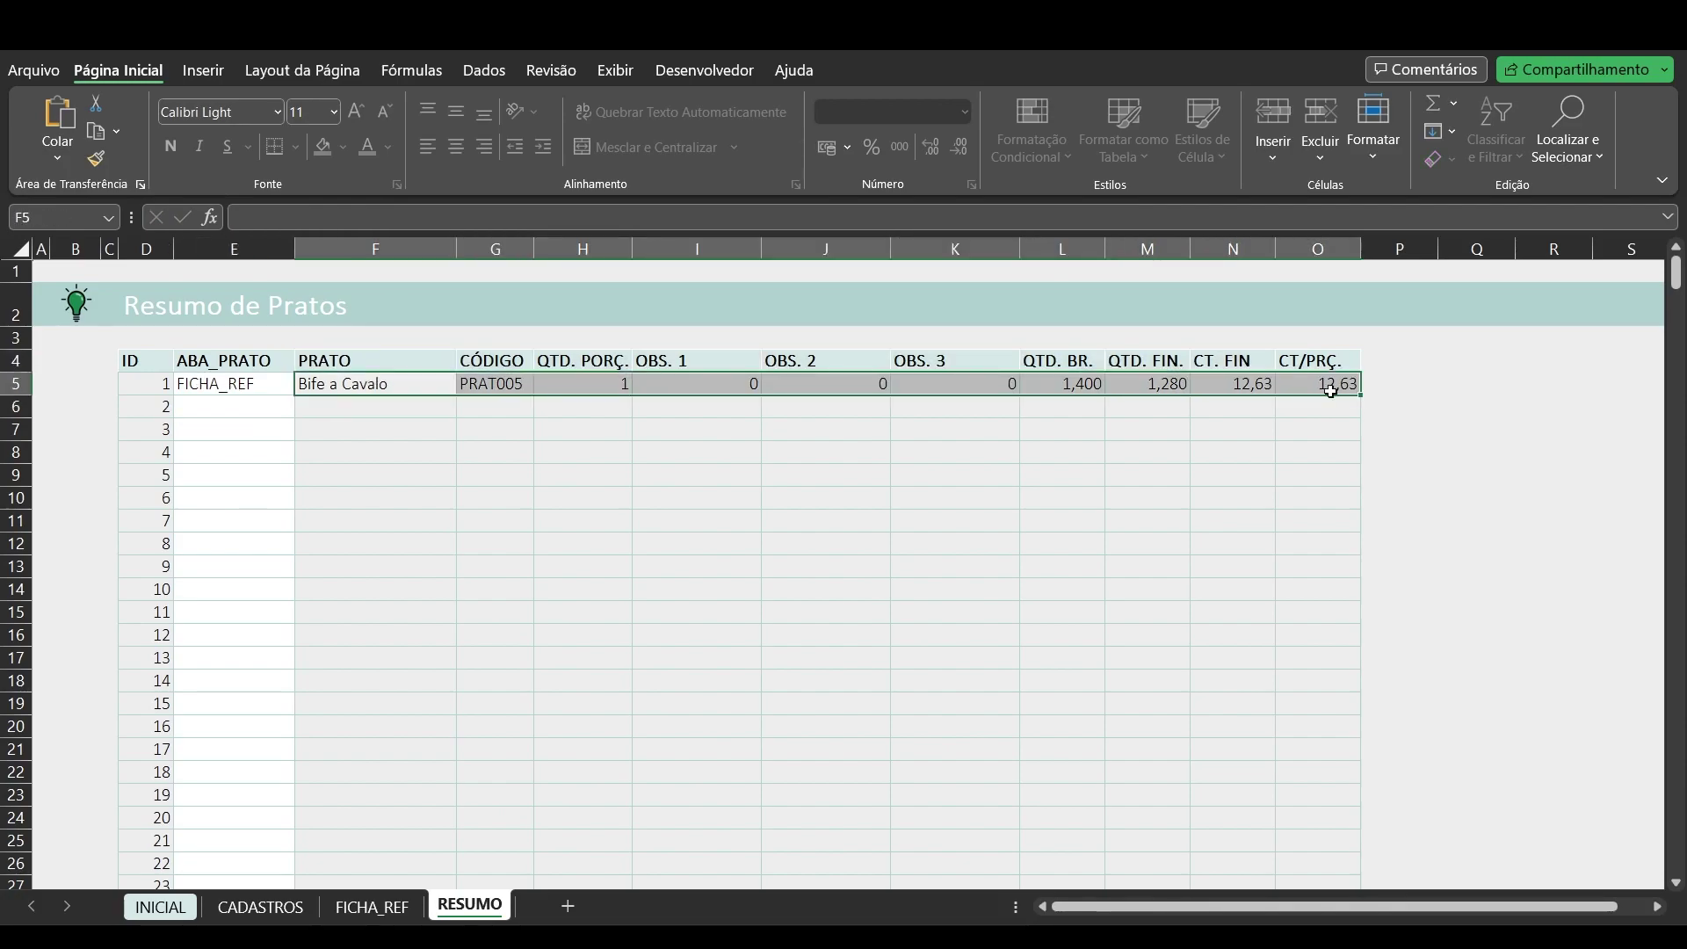
{"action": "left_click", "coordinate": [394, 384]}
{"action": "left_click", "coordinate": [491, 378]}
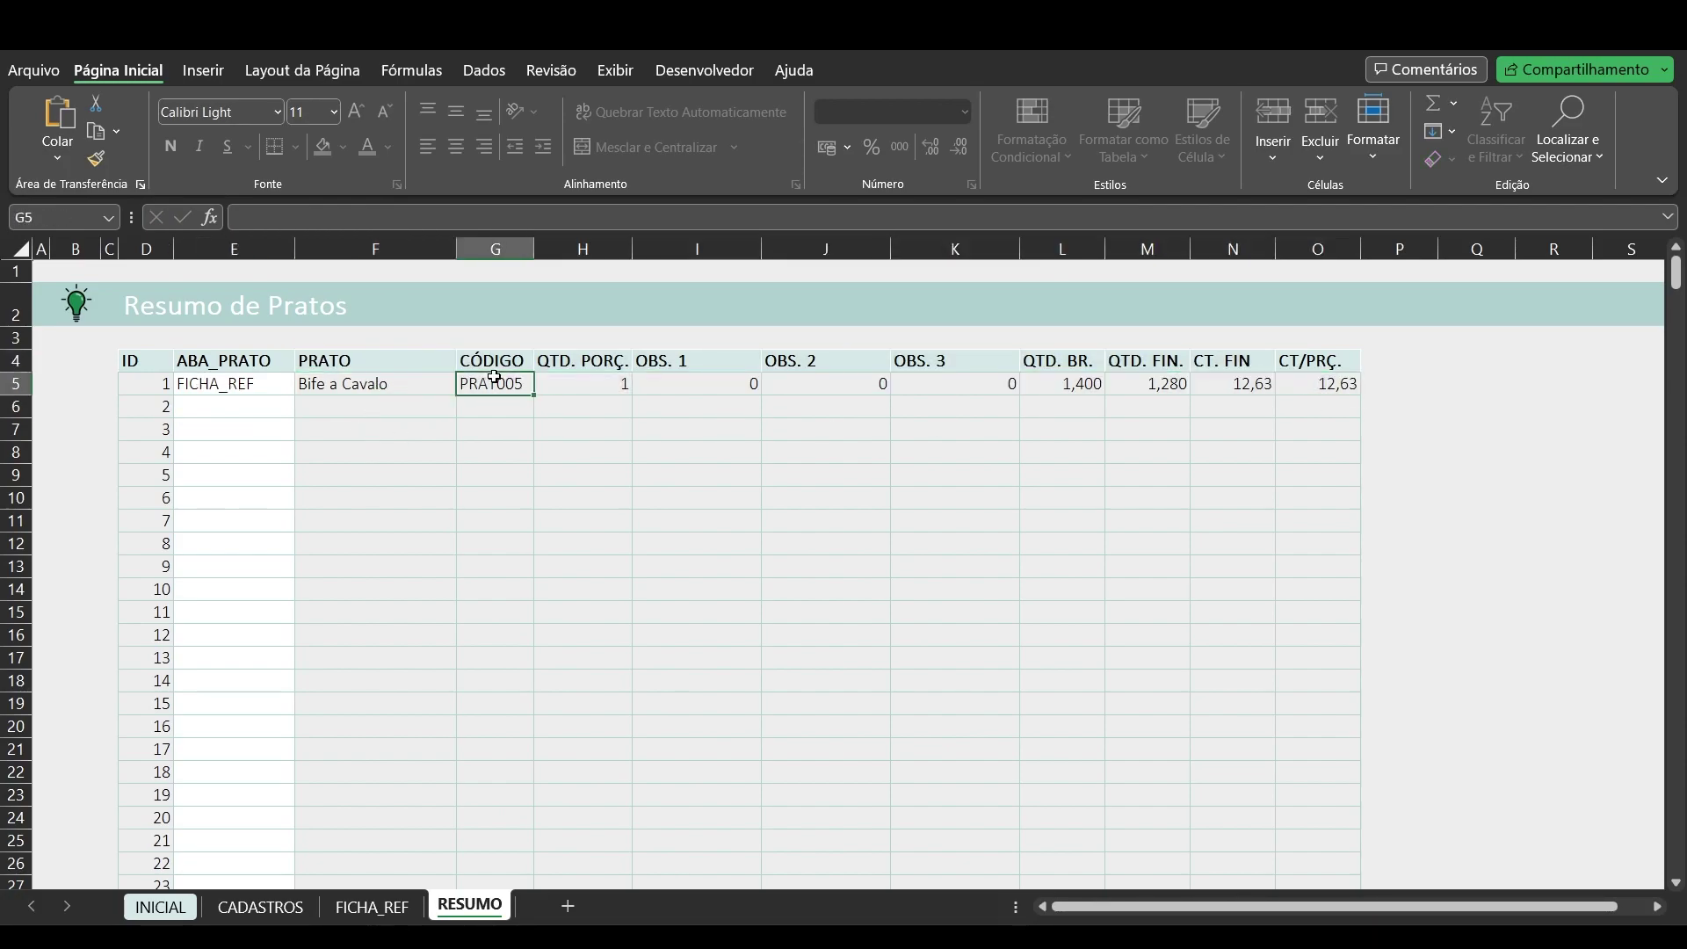
{"action": "left_click", "coordinate": [572, 381]}
{"action": "left_click_drag", "start_coordinate": [695, 384], "coordinate": [967, 384]}
{"action": "left_click", "coordinate": [371, 907]}
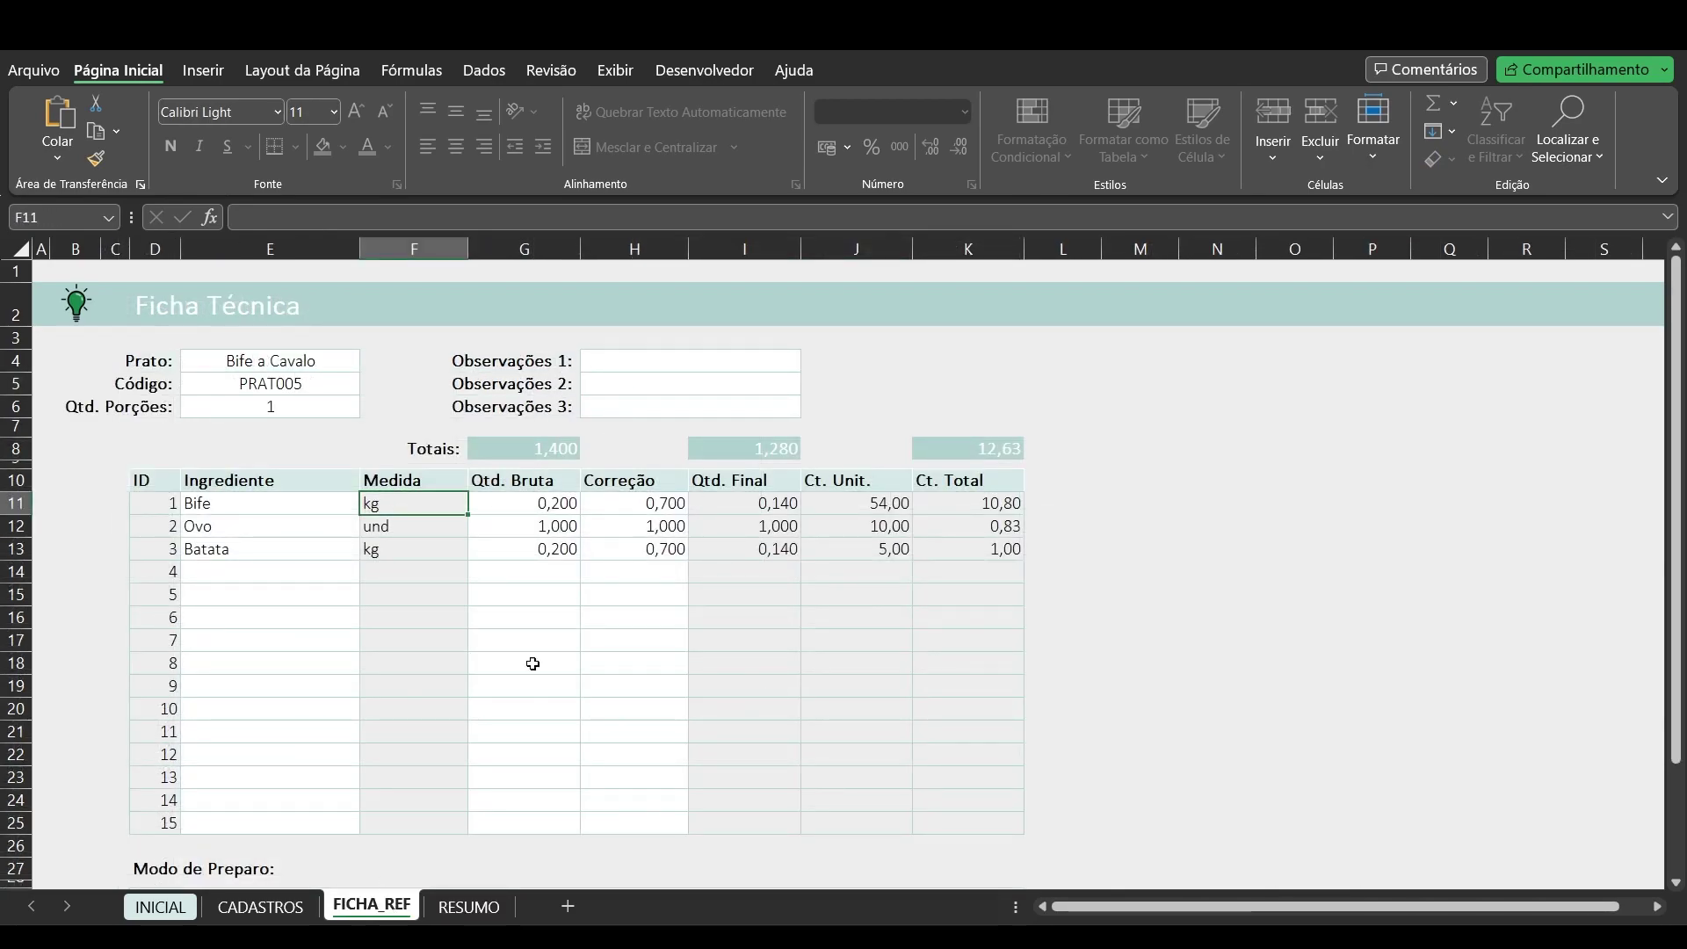
{"action": "left_click", "coordinate": [469, 905]}
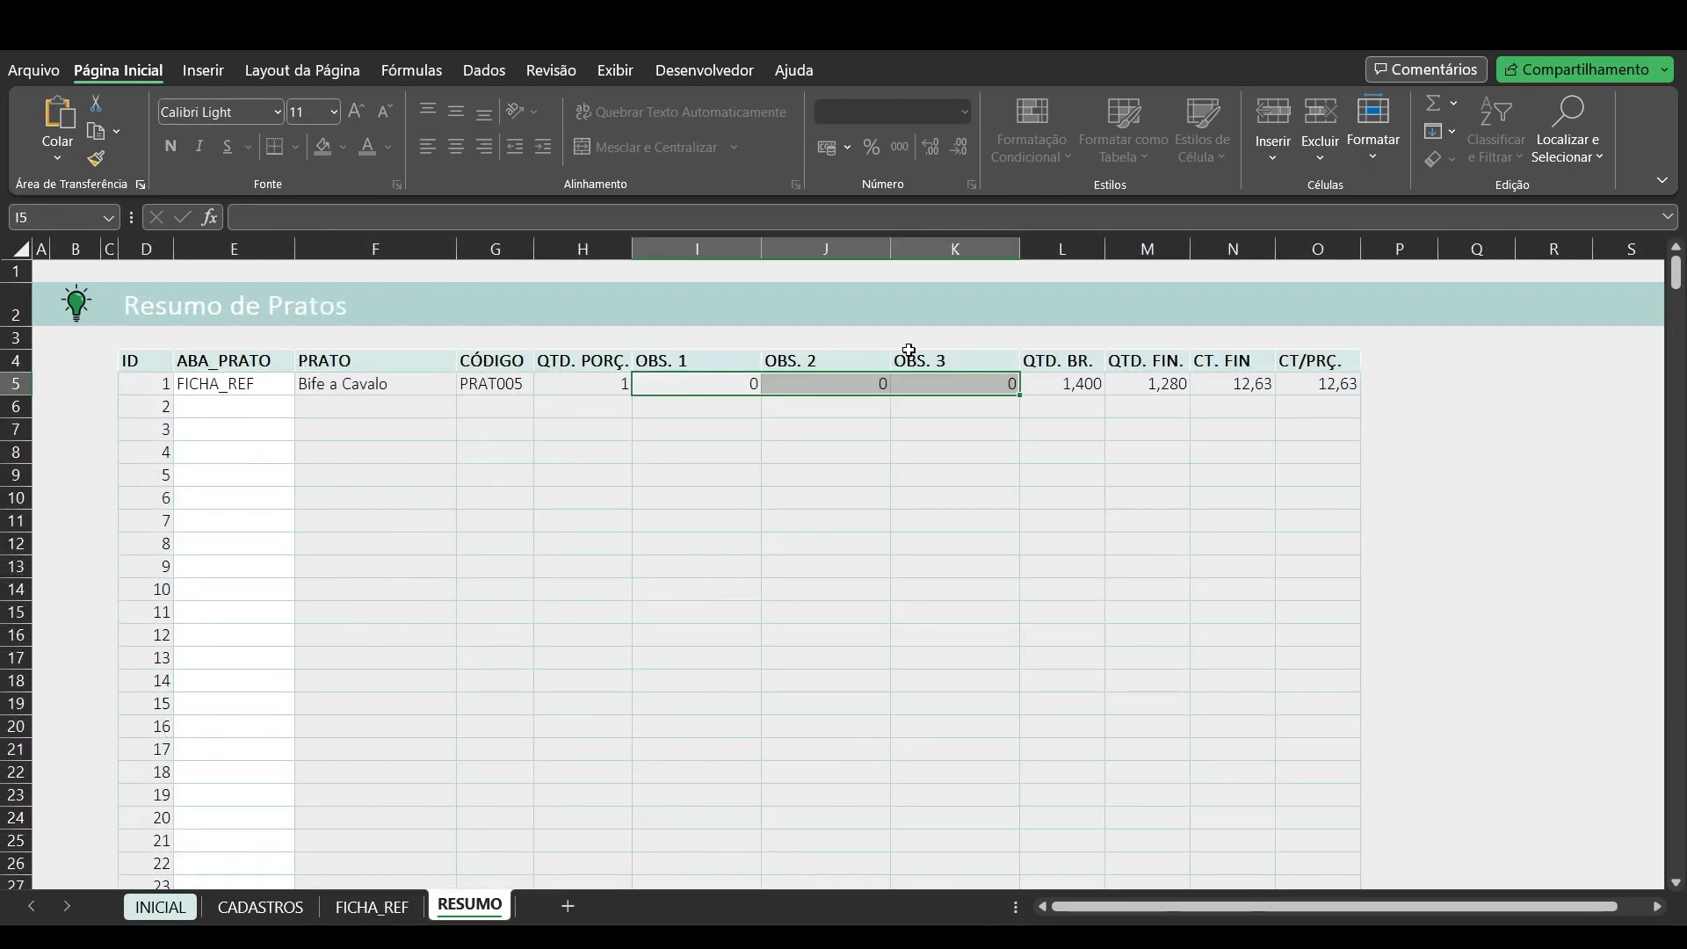
{"action": "left_click", "coordinate": [1050, 384]}
{"action": "left_click", "coordinate": [1141, 383]}
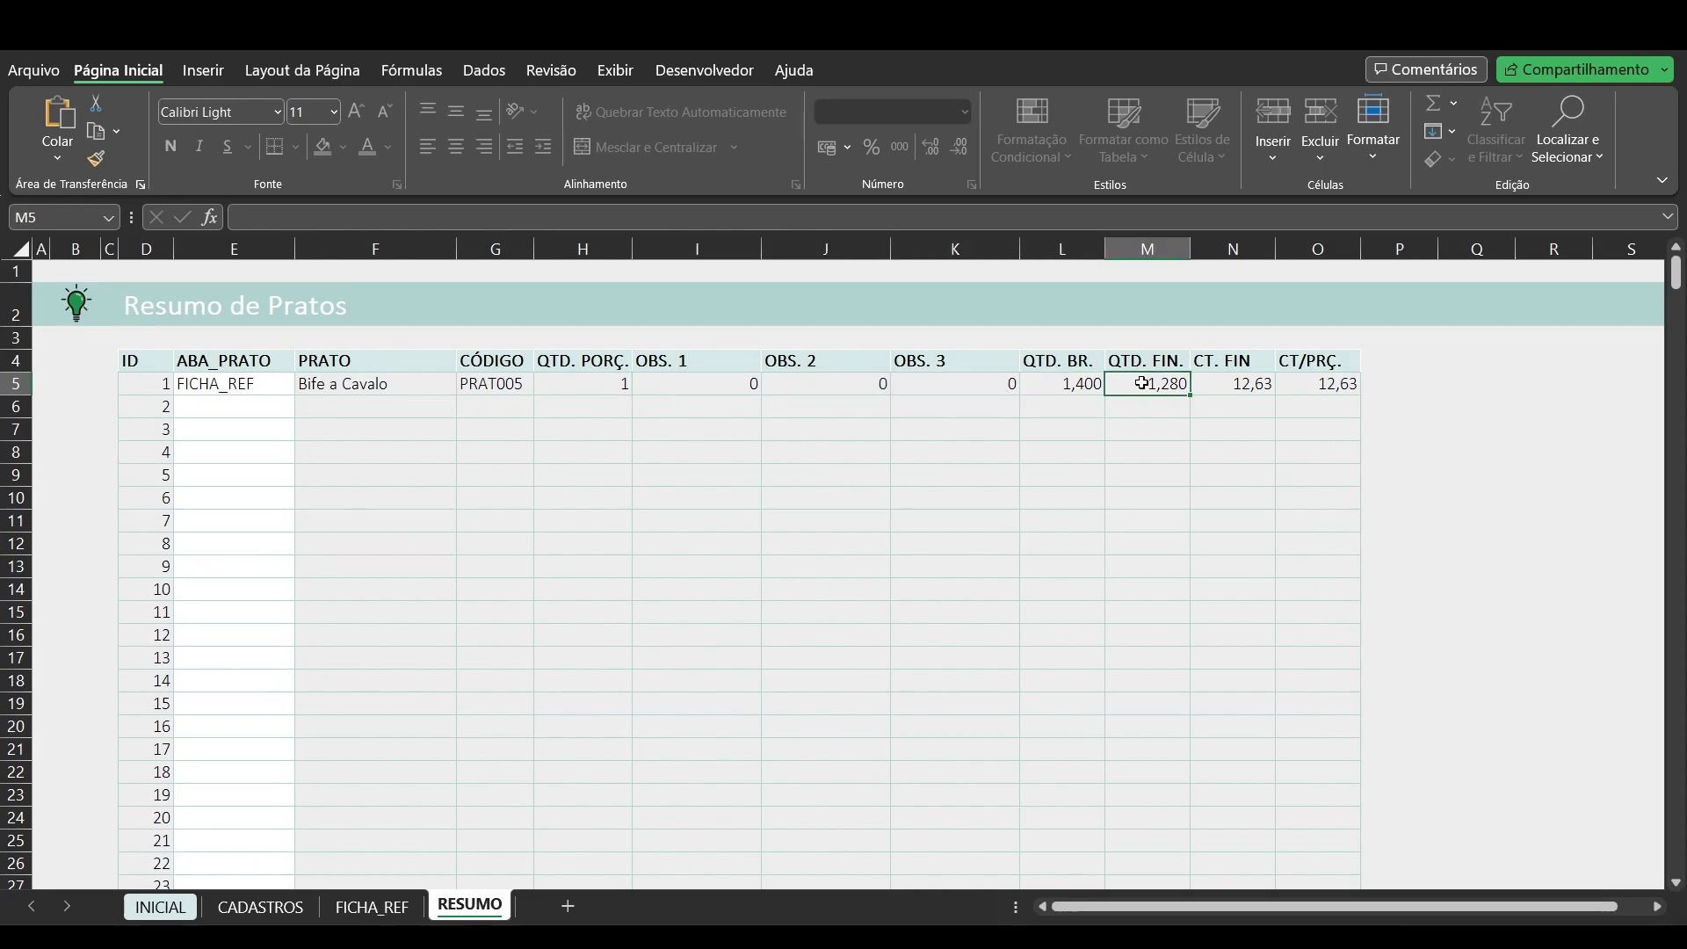
{"action": "left_click", "coordinate": [1225, 385]}
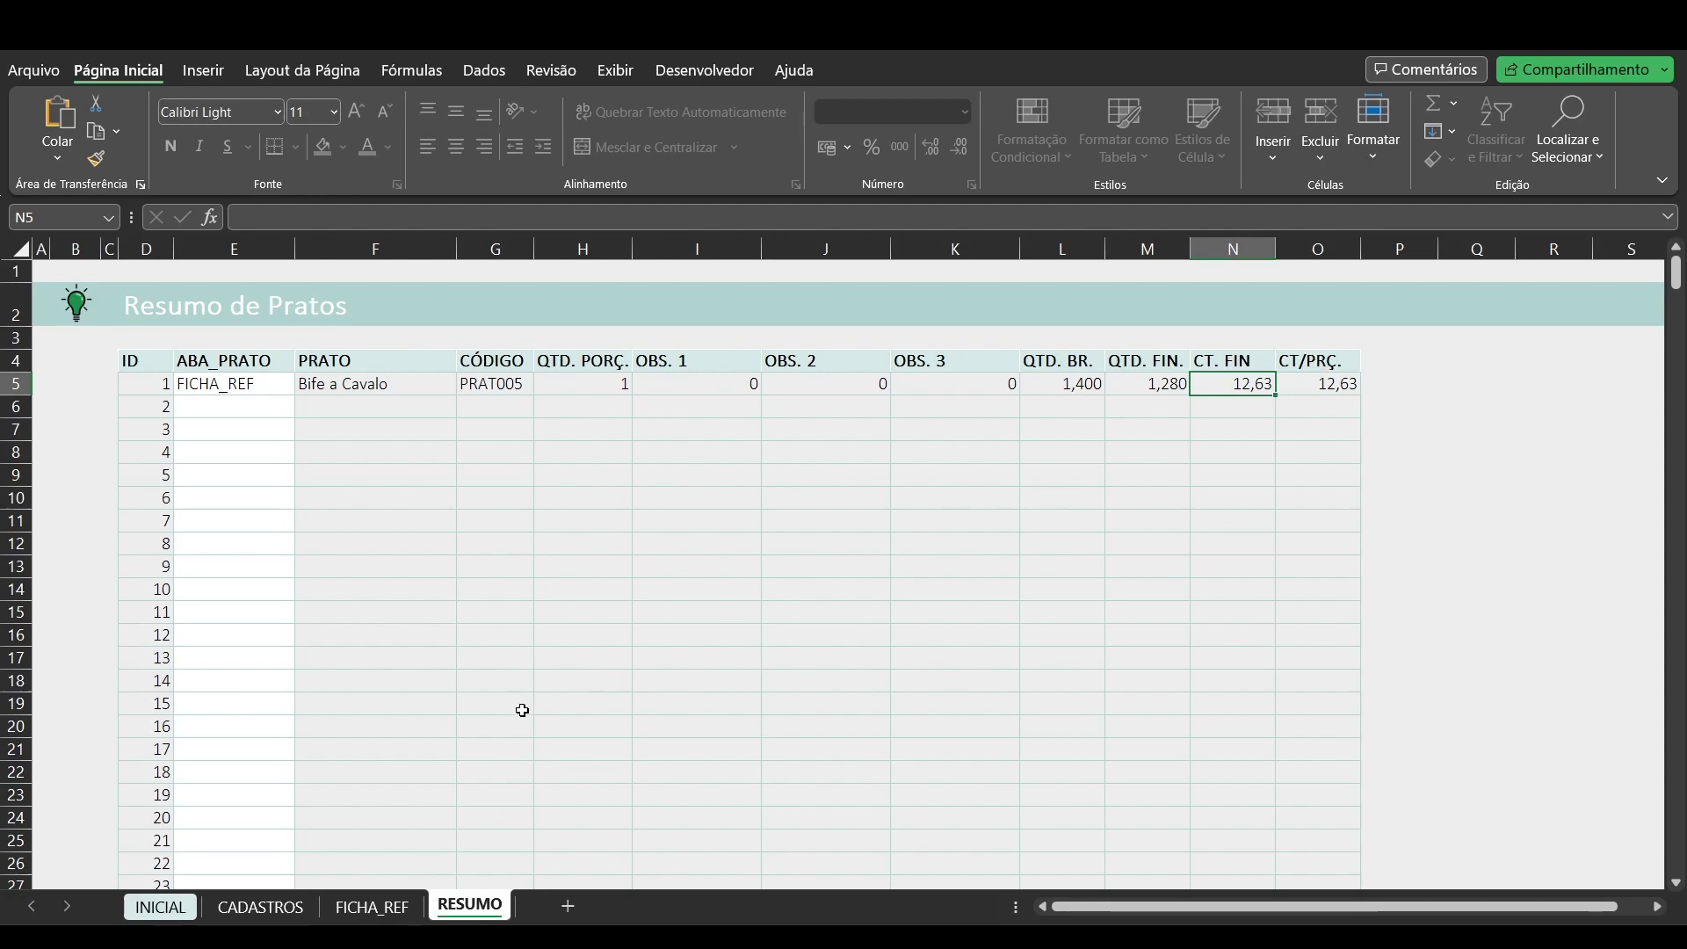
Step: Create a copy of the FICHA_REF sheet and place it between FICHA_REF and RESUMO
{"action": "right_click", "coordinate": [374, 914]}
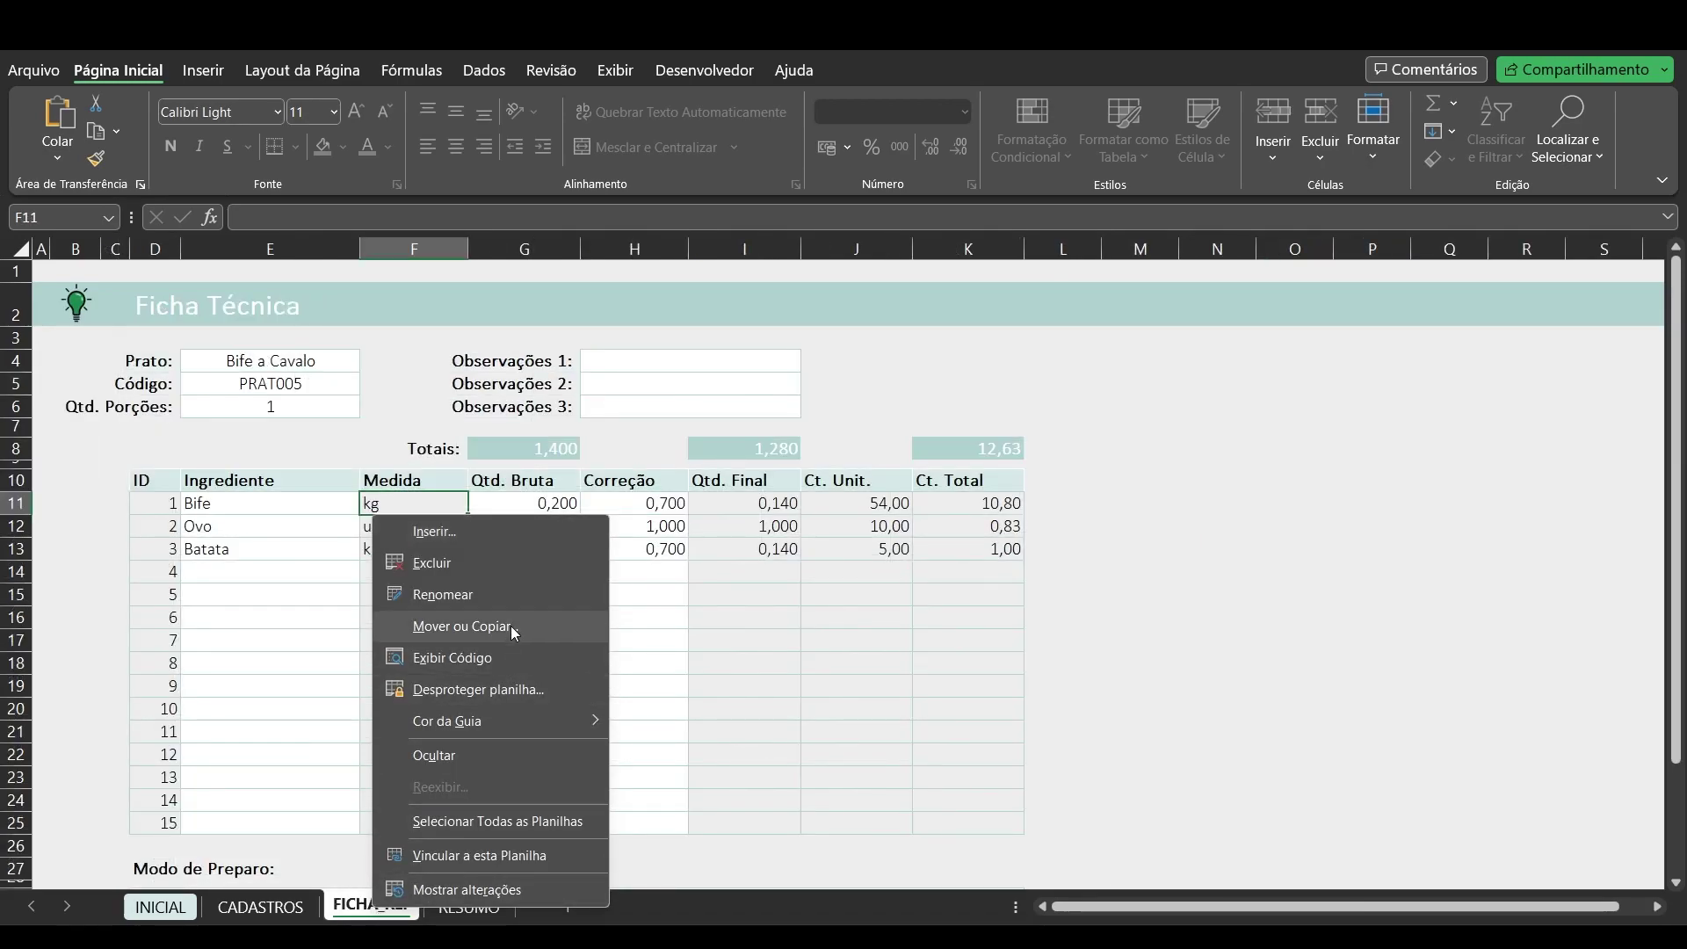
{"action": "left_click", "coordinate": [509, 626]}
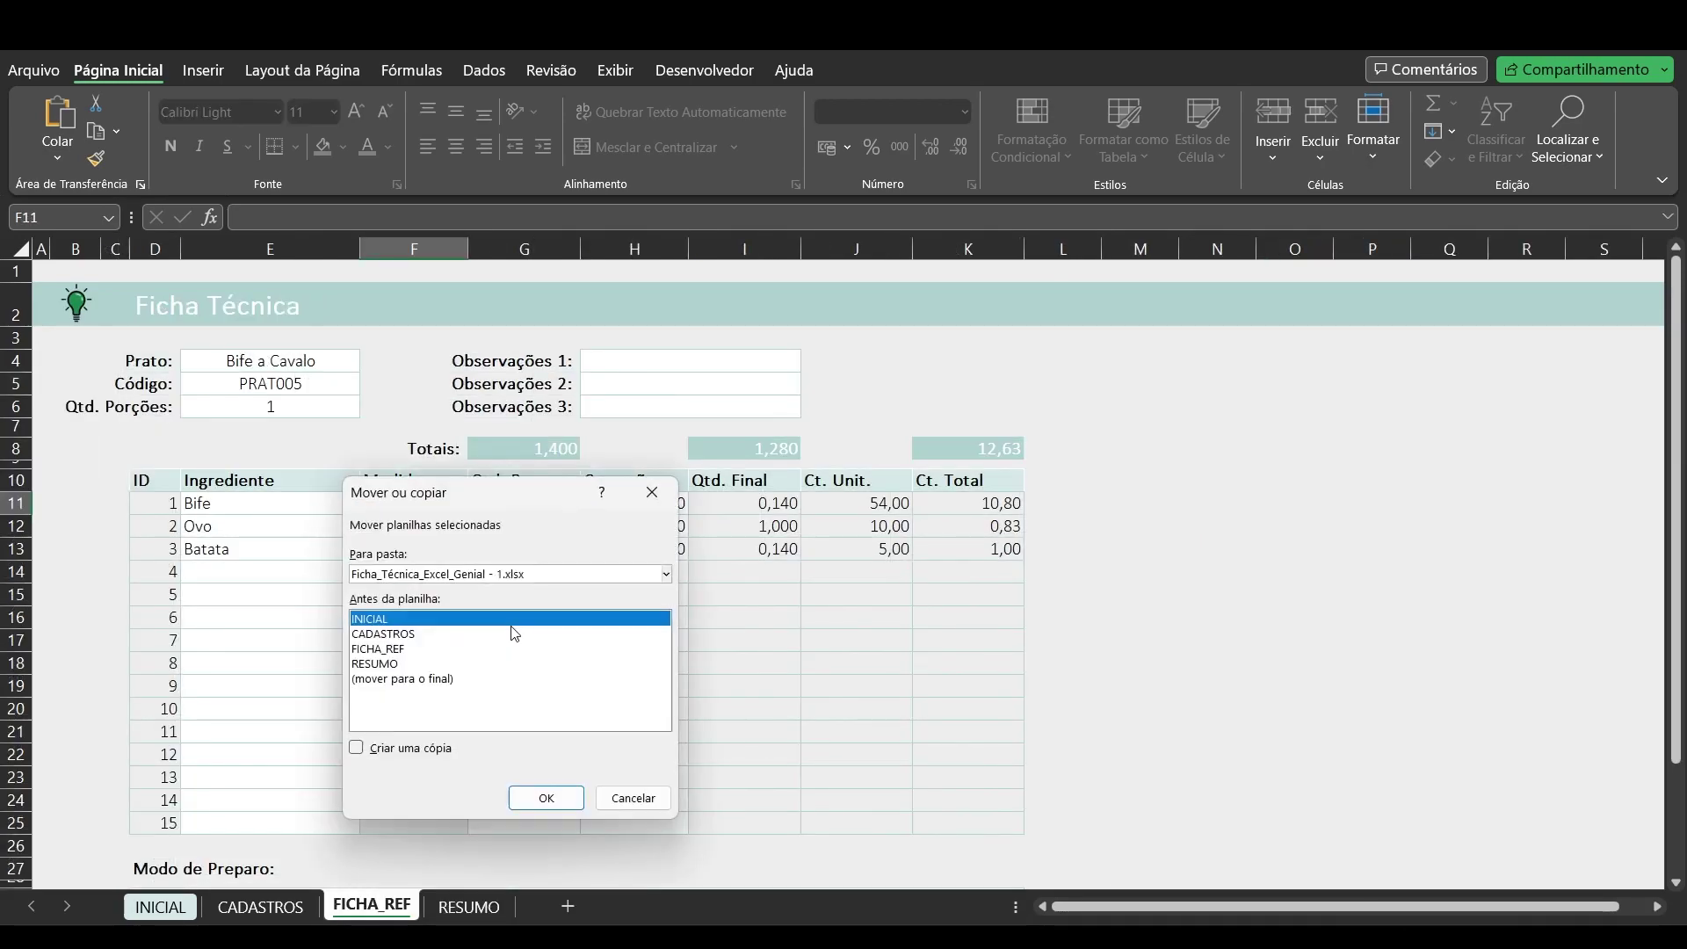
{"action": "left_click", "coordinate": [362, 749]}
{"action": "left_click", "coordinate": [402, 680]}
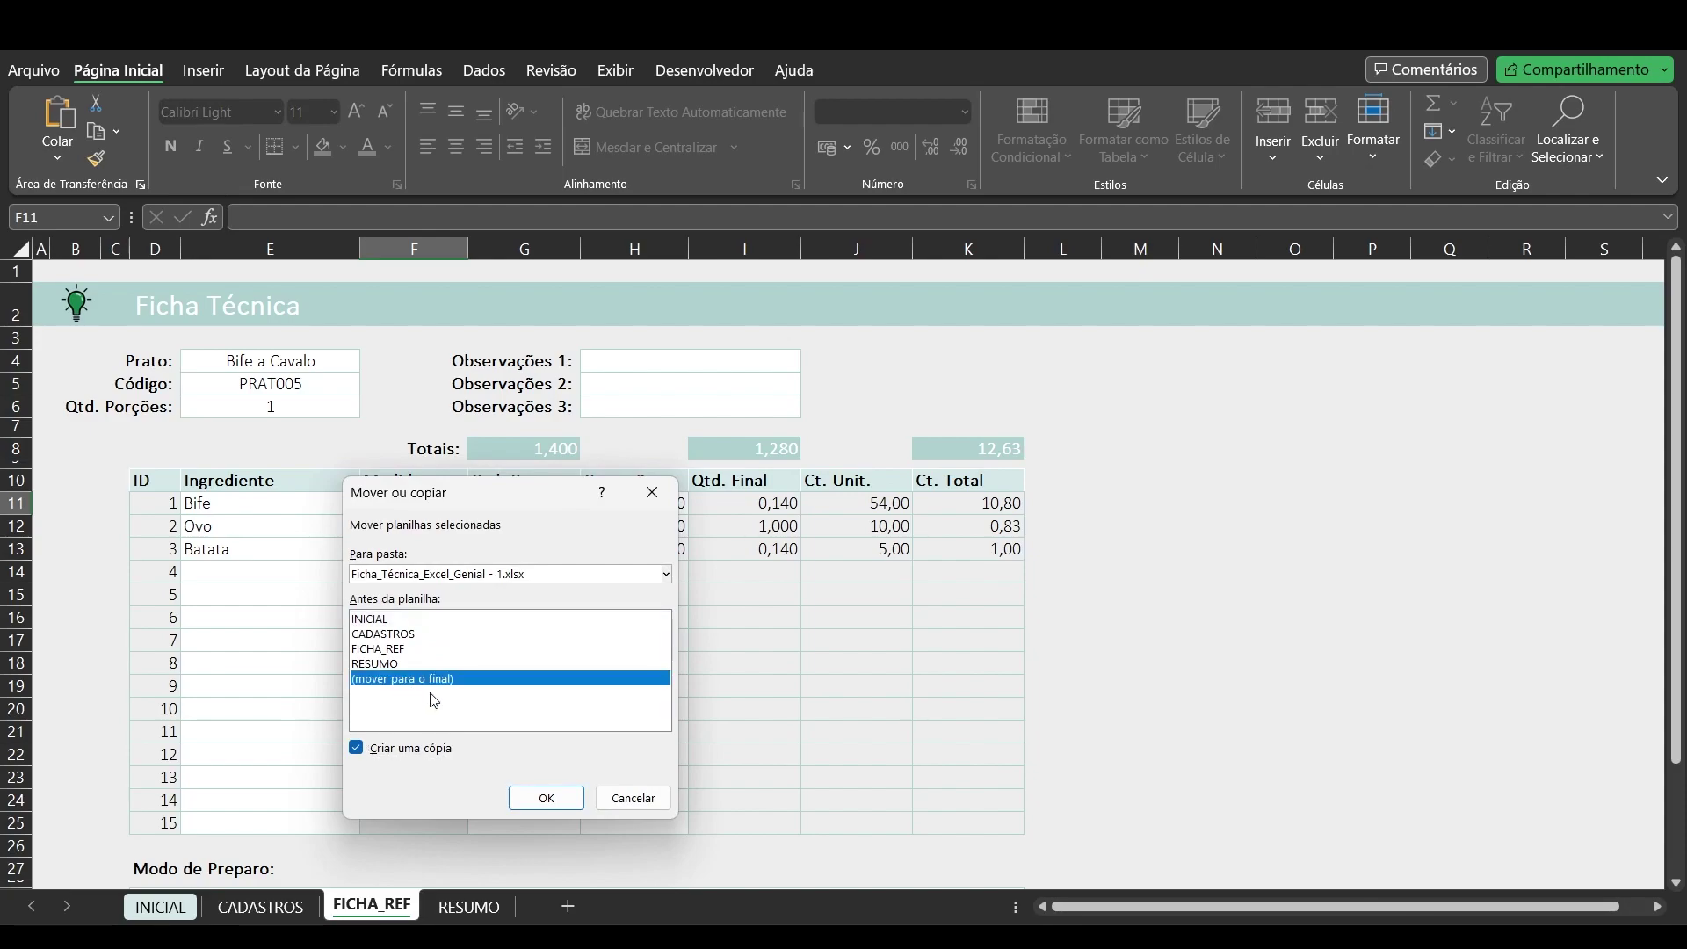
{"action": "left_click", "coordinate": [546, 798]}
{"action": "left_click_drag", "start_coordinate": [590, 903], "coordinate": [489, 903]}
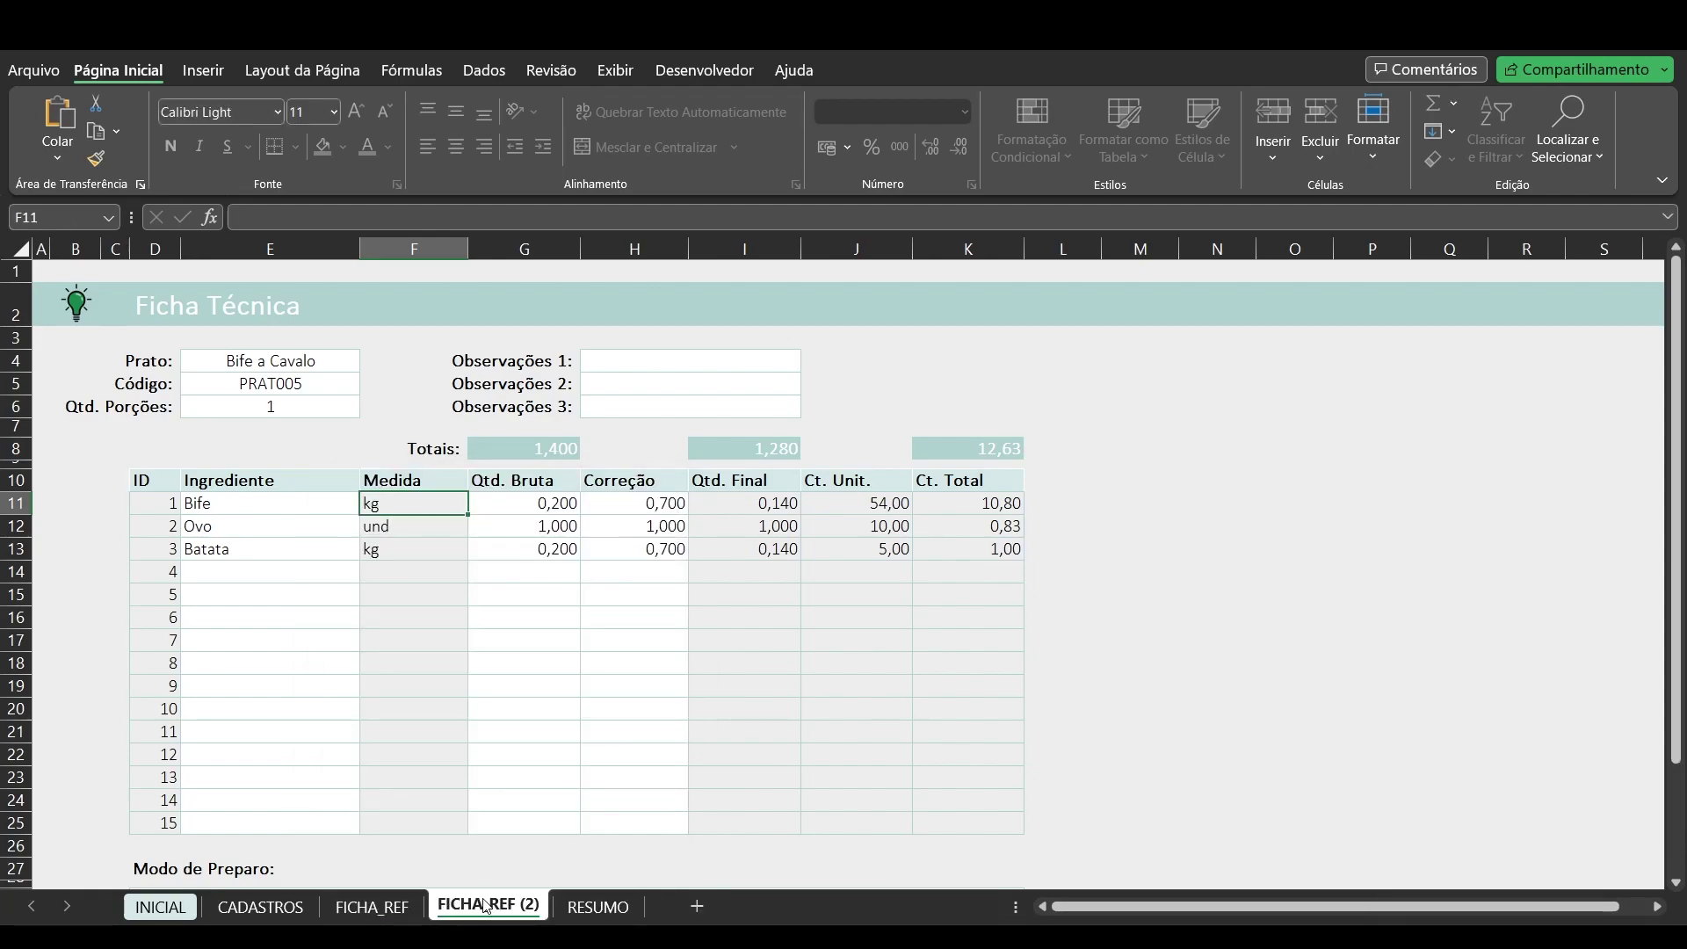
Step: Rename the copied sheet as PRATO_2
{"action": "right_click", "coordinate": [486, 906]}
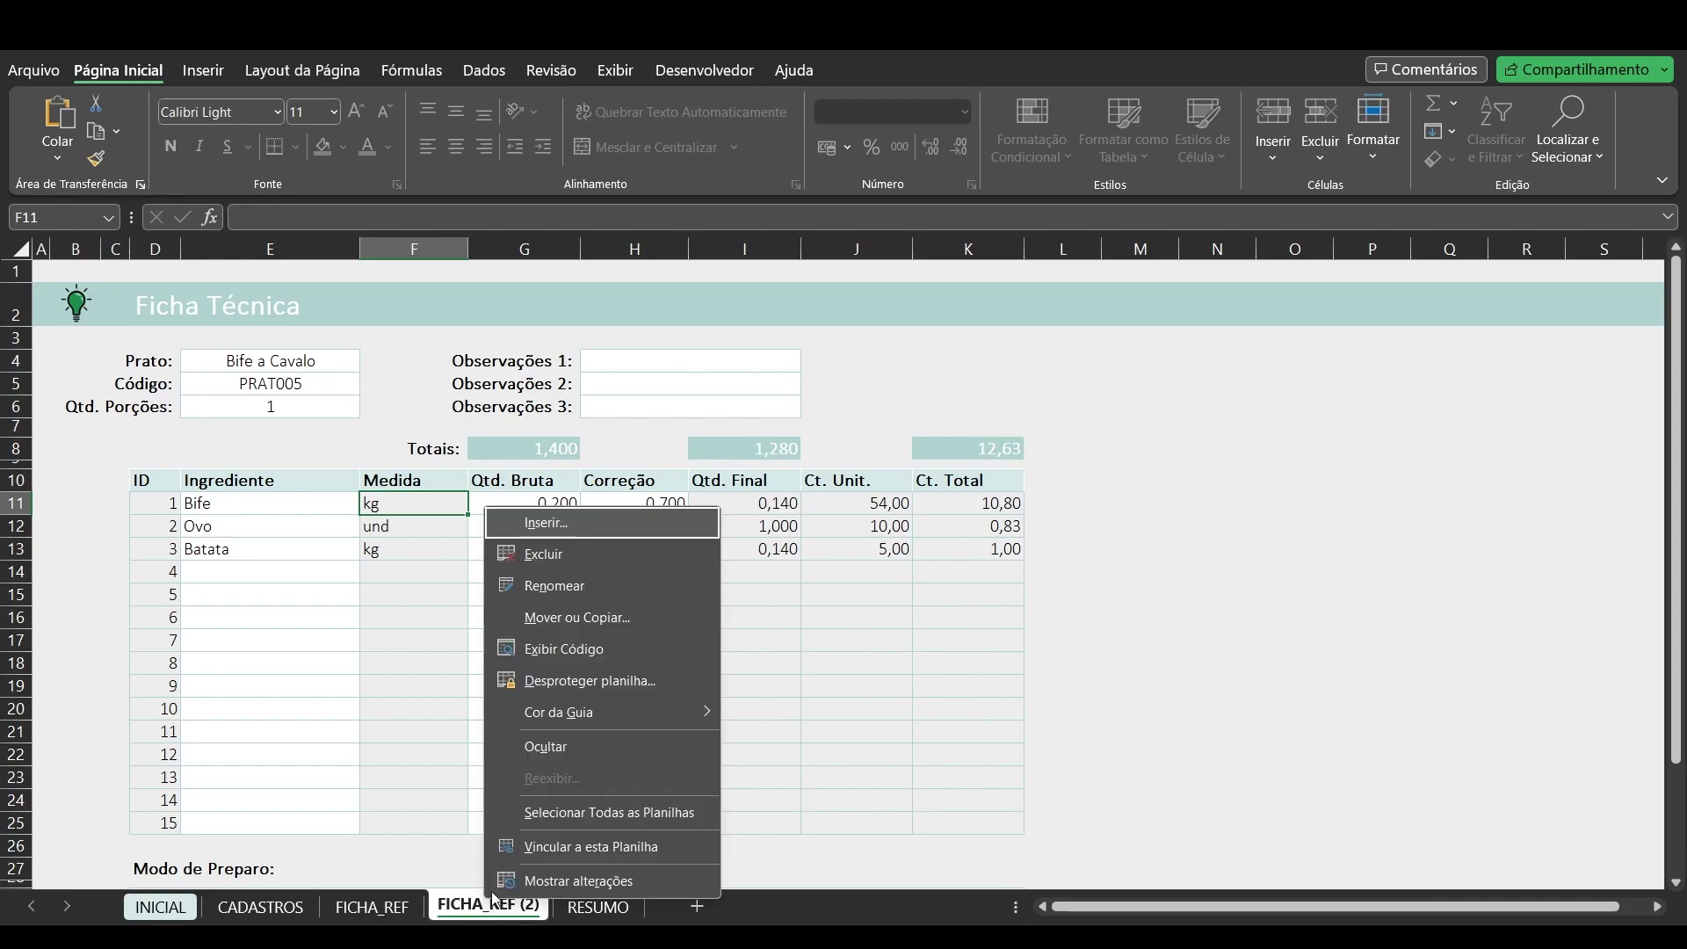
{"action": "left_click", "coordinate": [599, 592]}
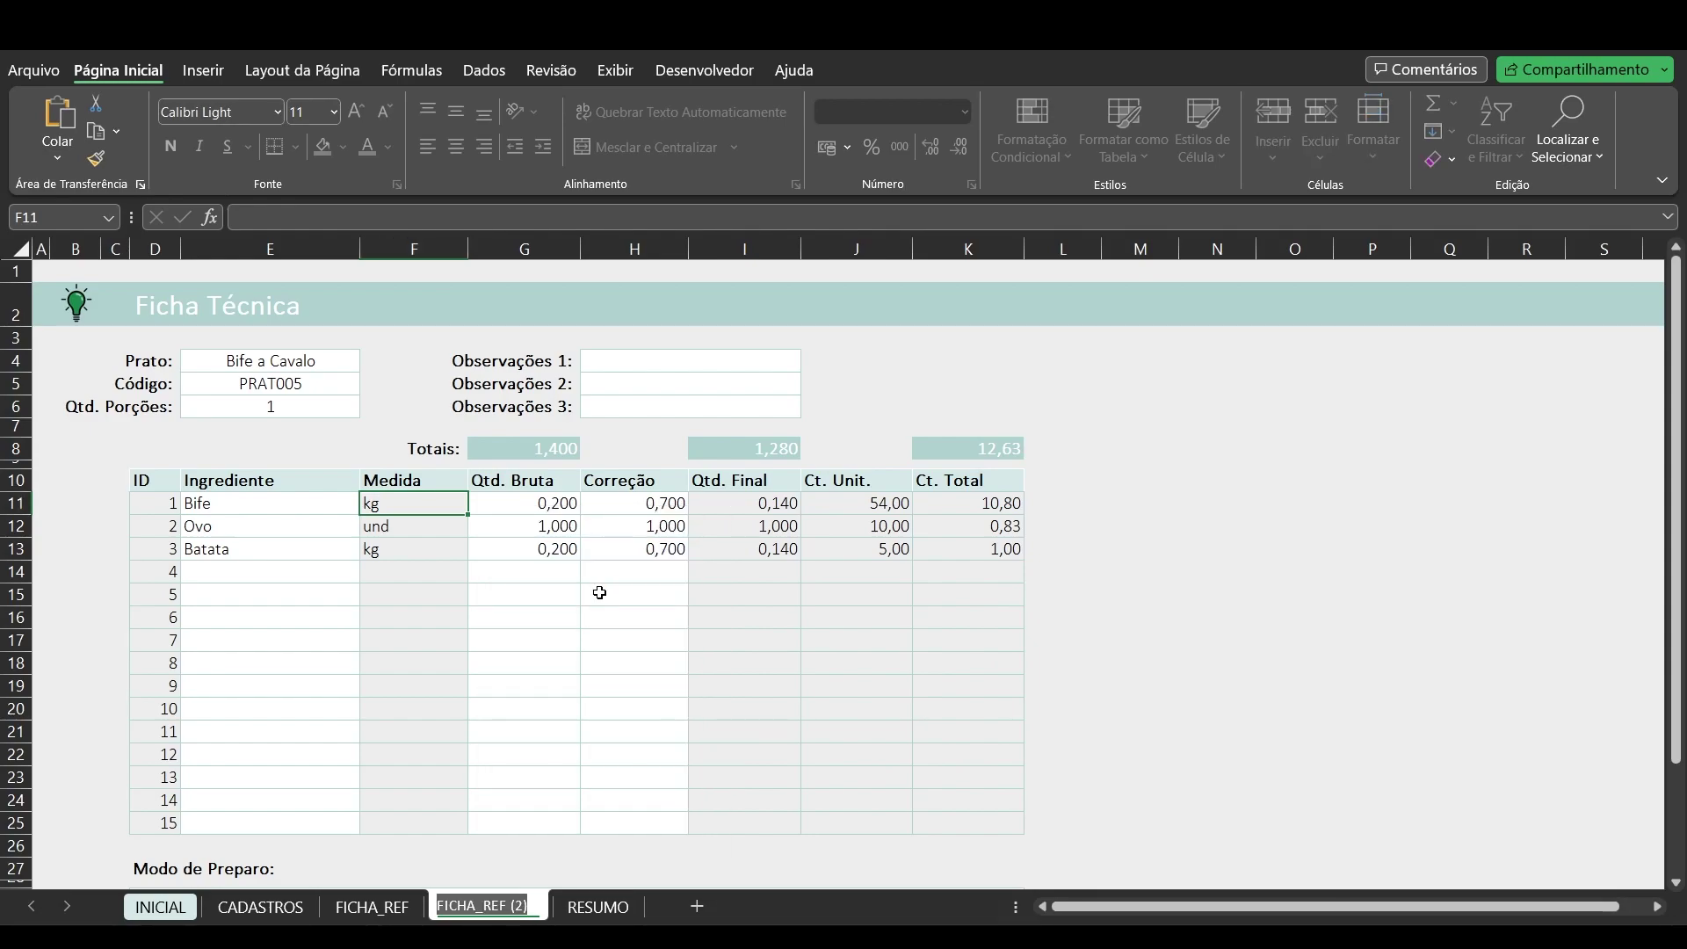
{"action": "type", "text": "PRATO_2"}
{"action": "key", "text": "Return"}
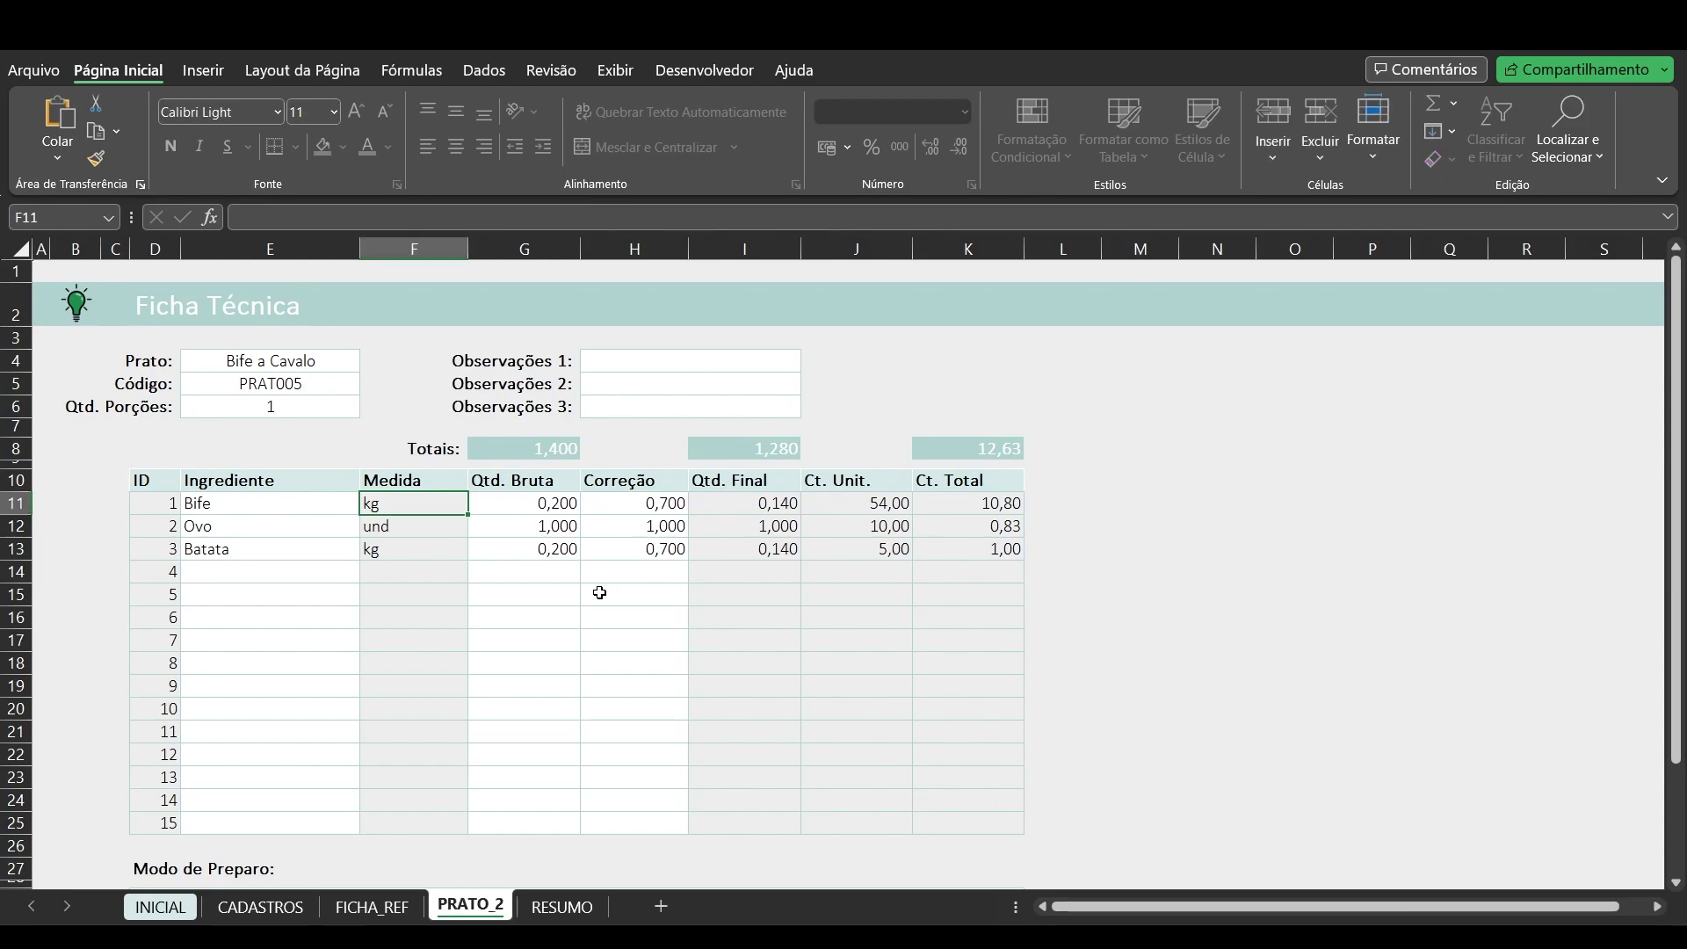
Step: Enter PRATO_2 as the second ABA_PRATO in the RESUMO sheet
{"action": "left_click", "coordinate": [576, 907]}
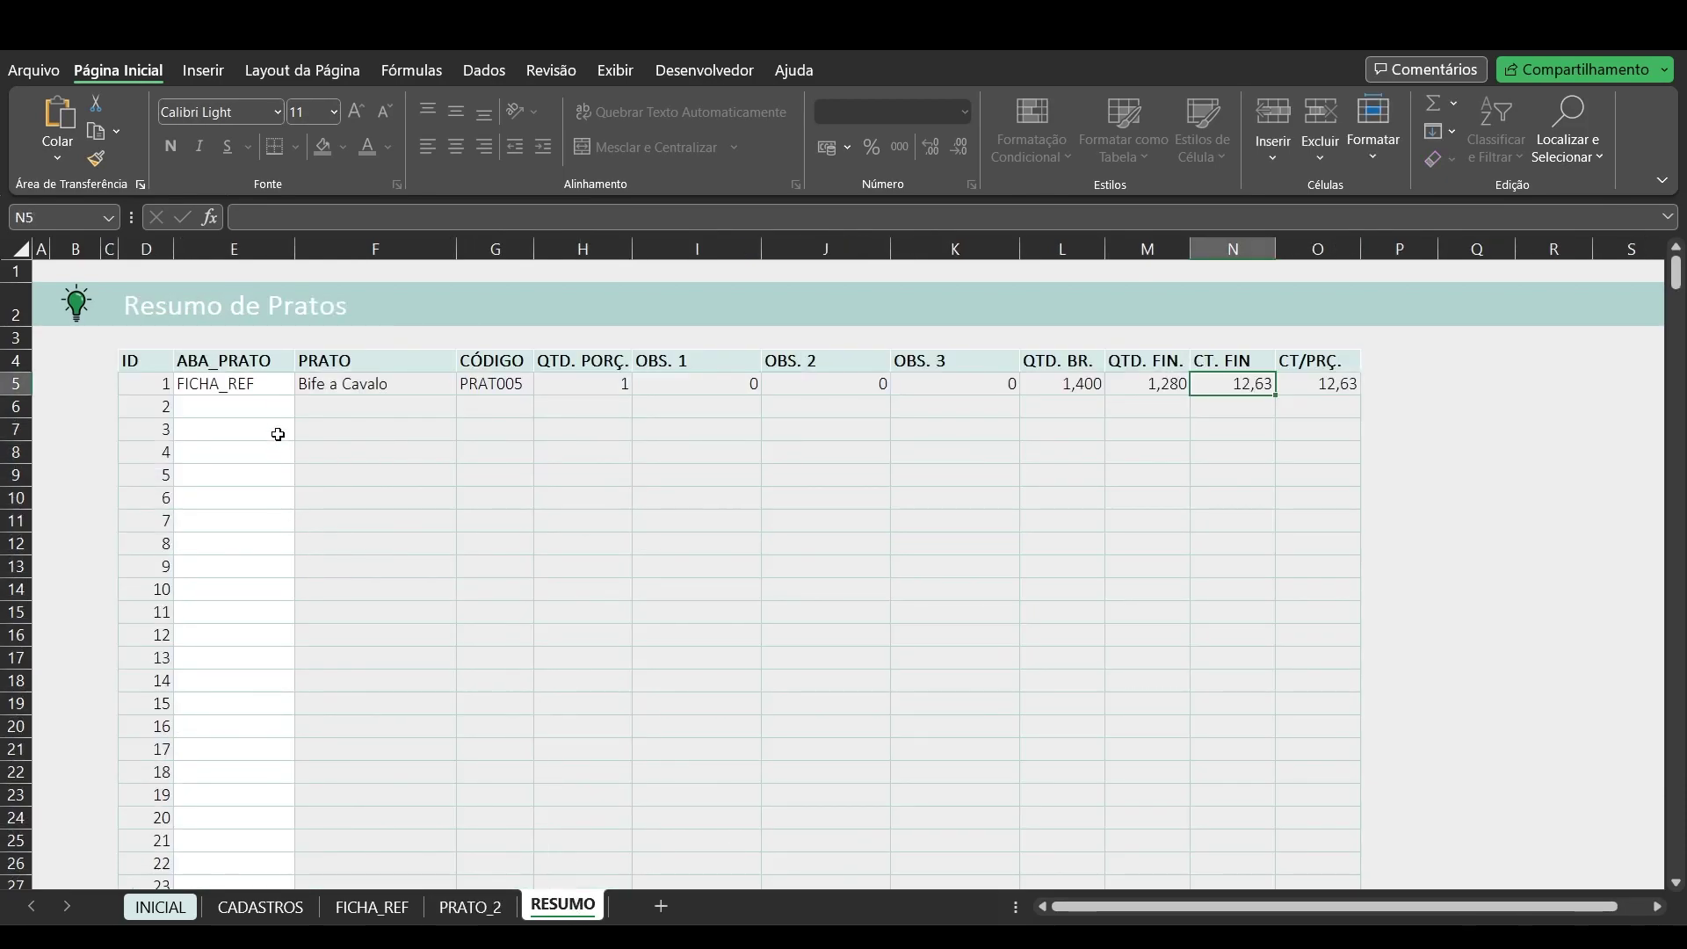
{"action": "left_click", "coordinate": [262, 400]}
{"action": "type", "text": "PRATO_2"}
{"action": "key", "text": "Return"}
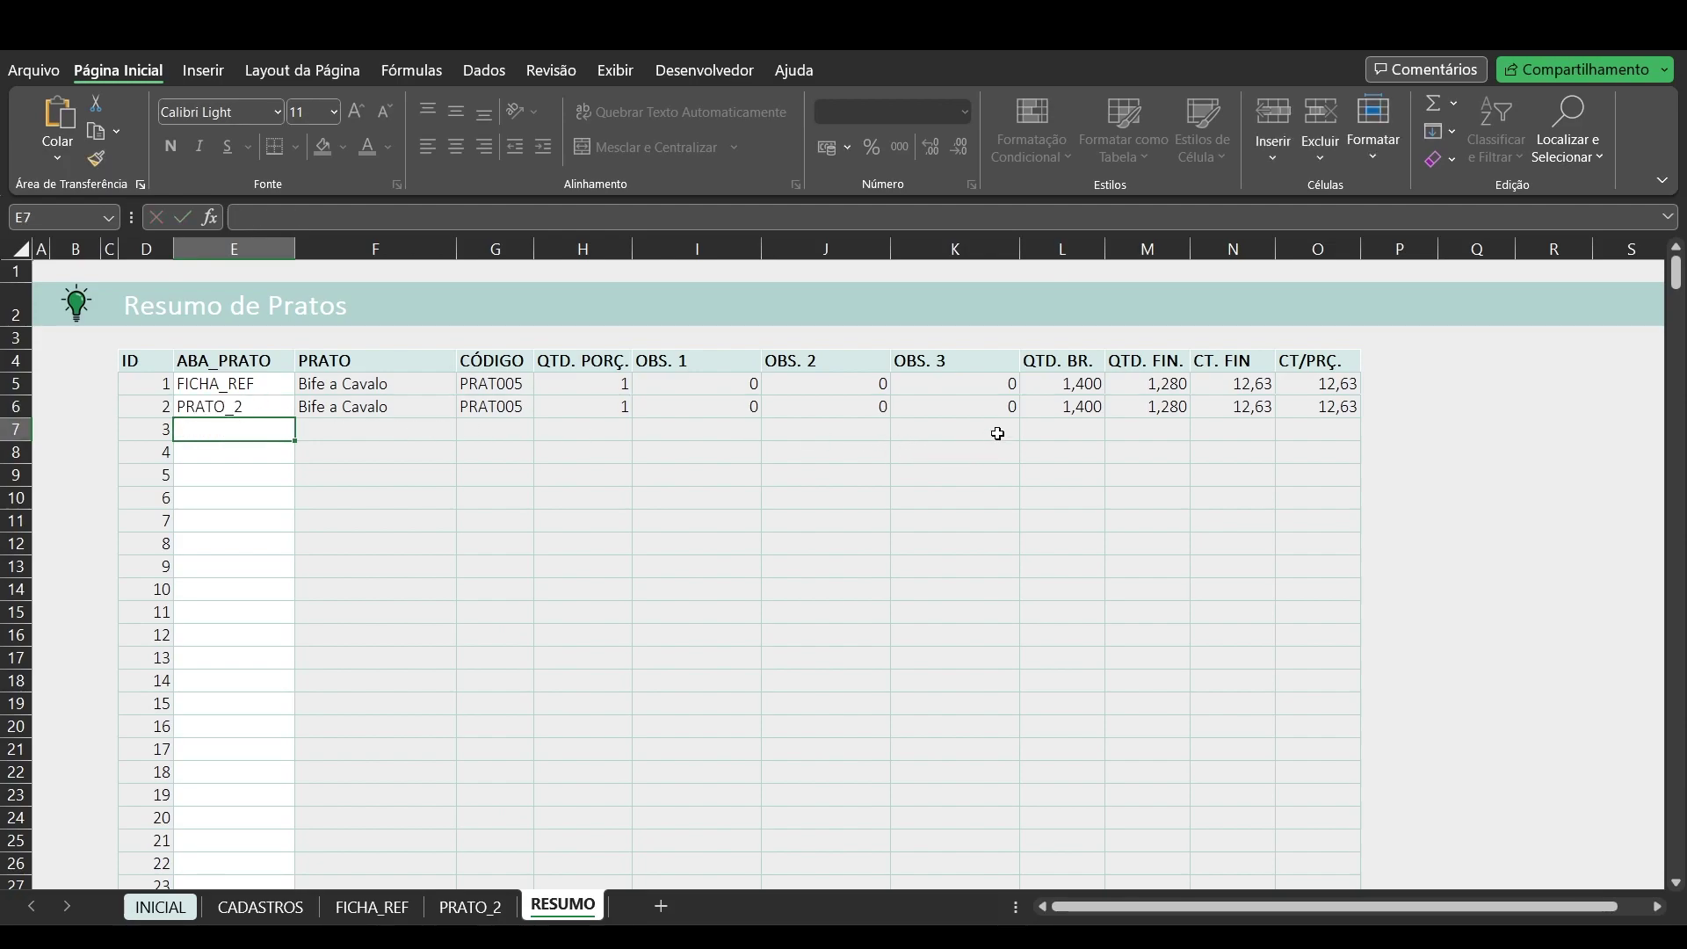